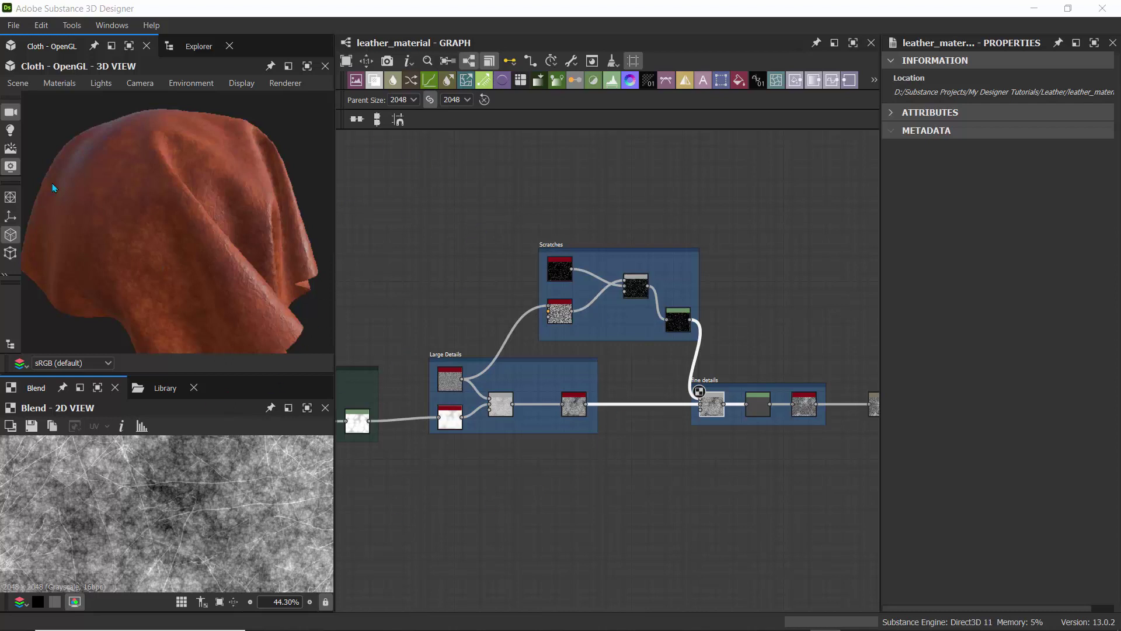
Republish the leather_material.sbs package from the Explorer as an .sbsar file
click(13, 26)
click(245, 41)
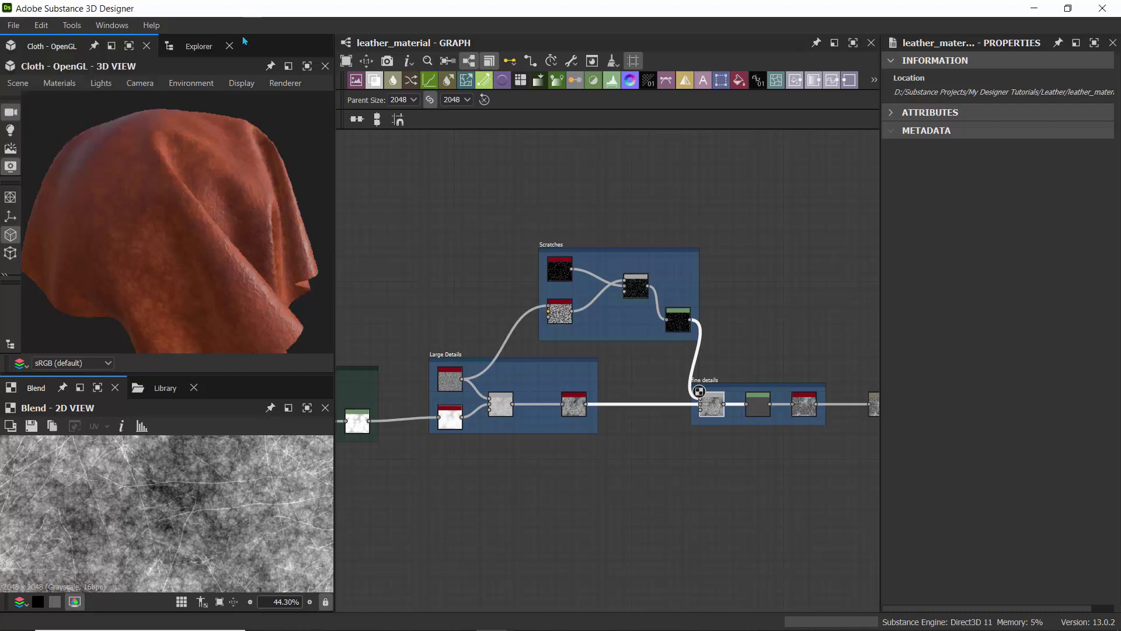
click(196, 45)
click(72, 109)
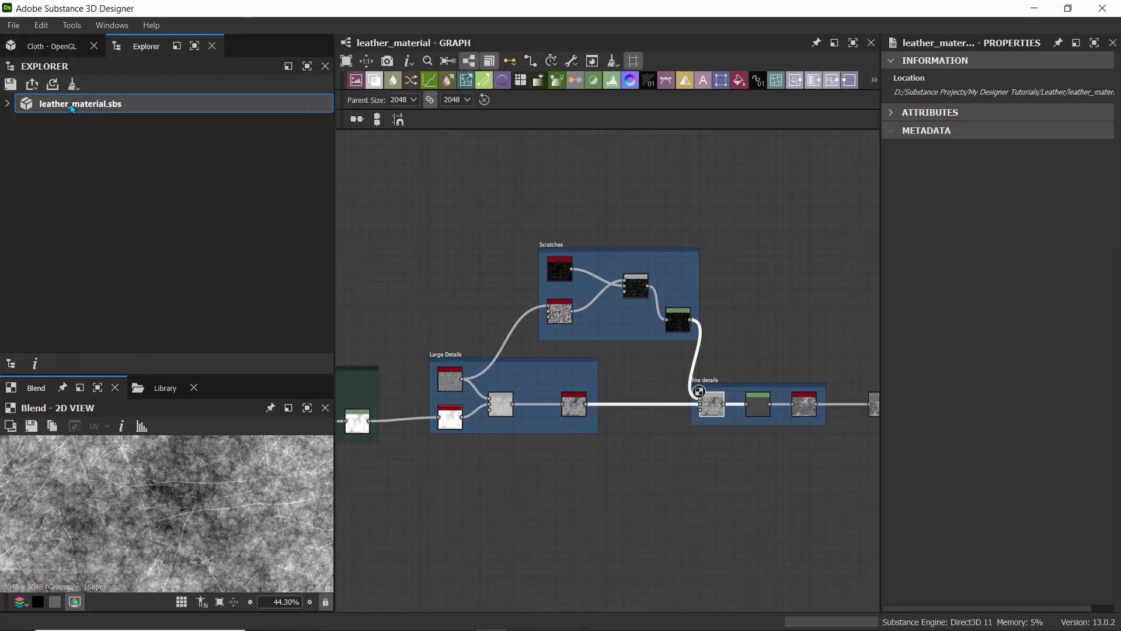
click(8, 104)
click(8, 104)
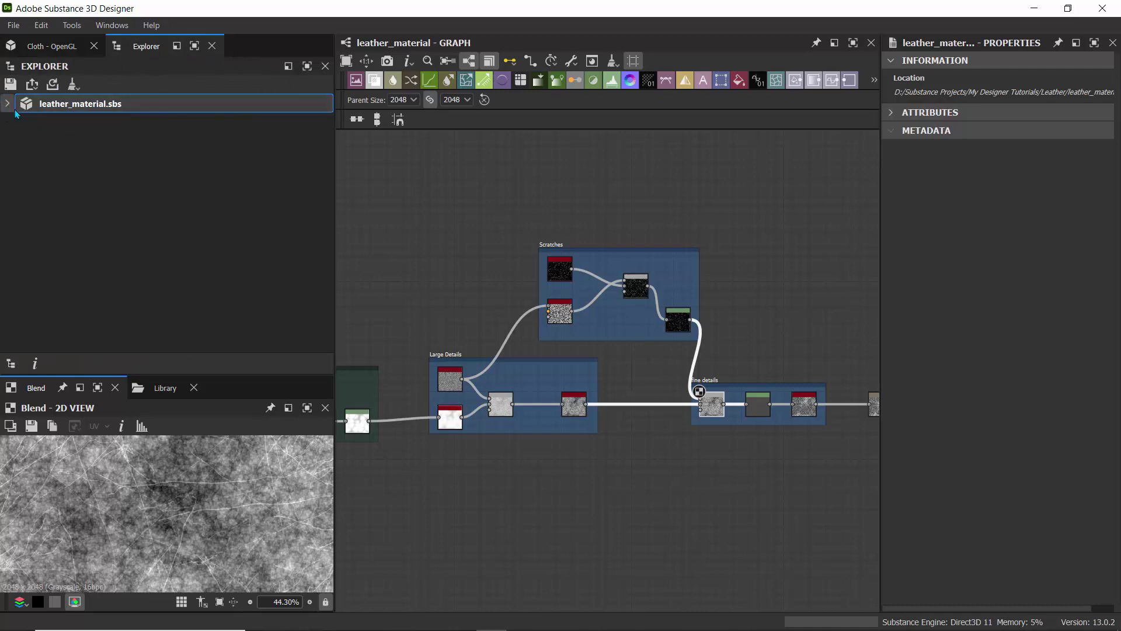
right_click(63, 109)
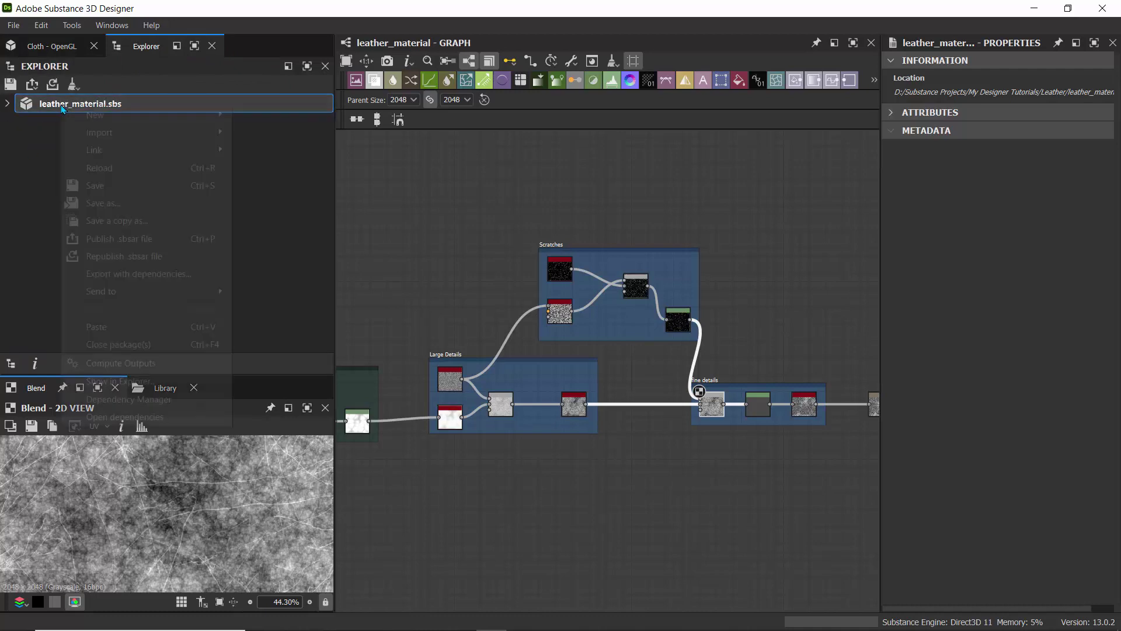
click(119, 260)
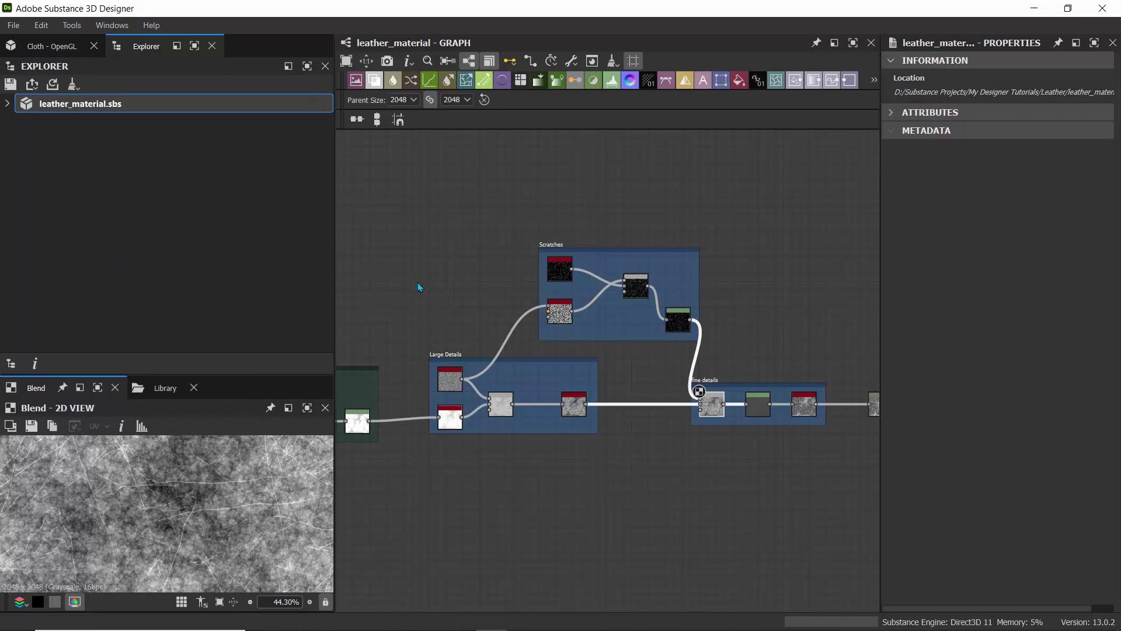
Inspect the .sbsar publish options and the destination folder for the leather_material package, then close them without publishing
right_click(68, 106)
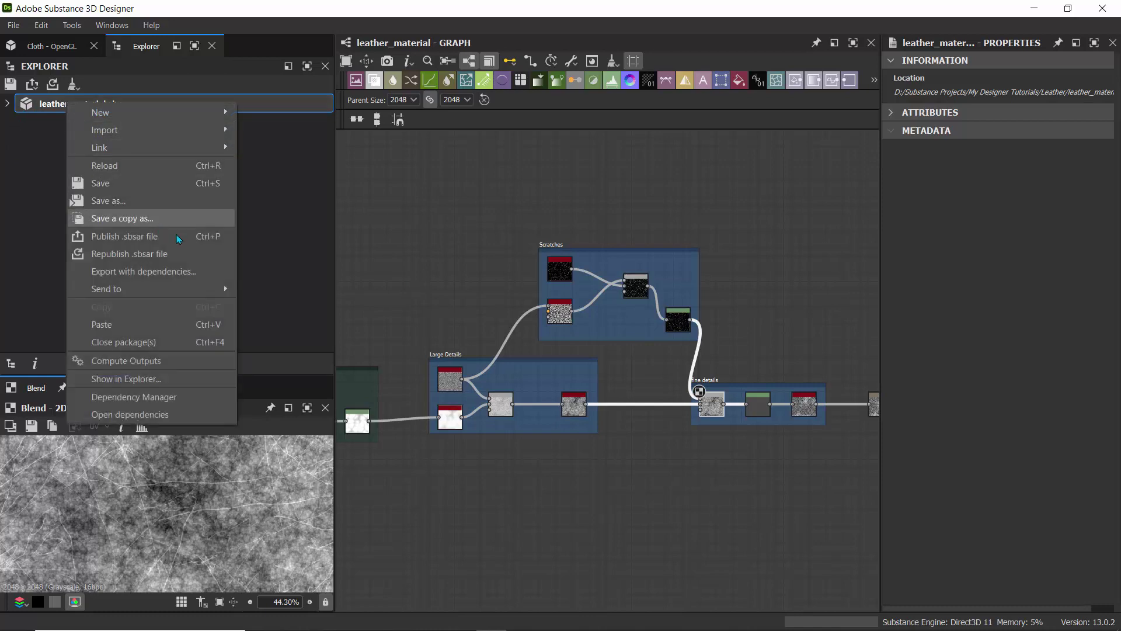
click(209, 238)
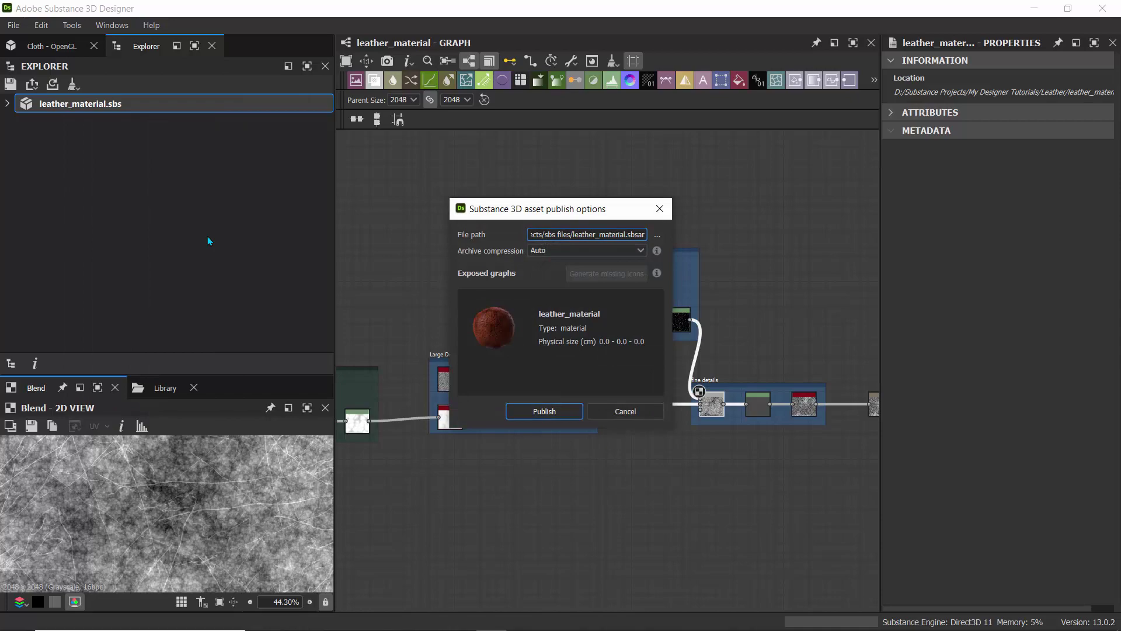
click(657, 235)
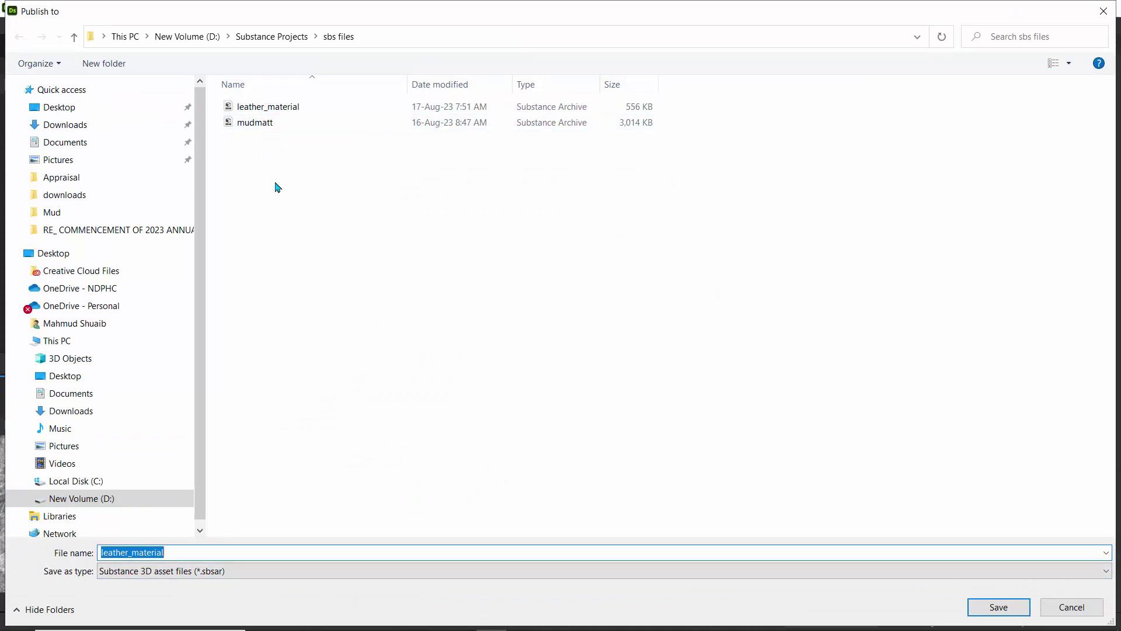
click(1068, 610)
click(660, 209)
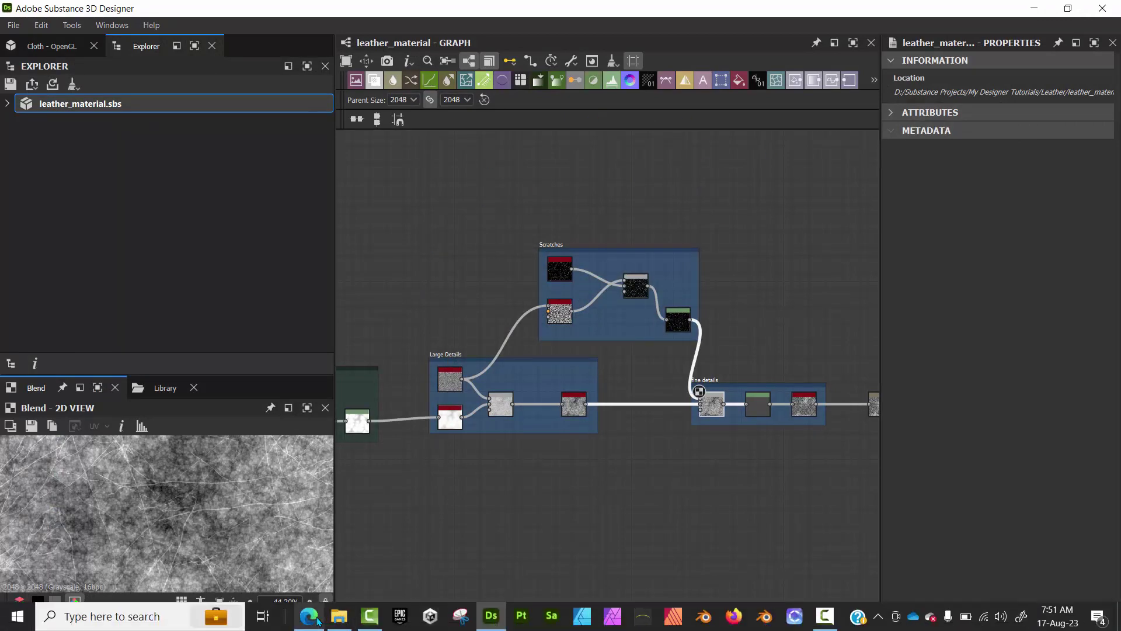
Switch to Edge and review the add-on and integration tool downloads on Adobe's Substance in Blender page
click(309, 616)
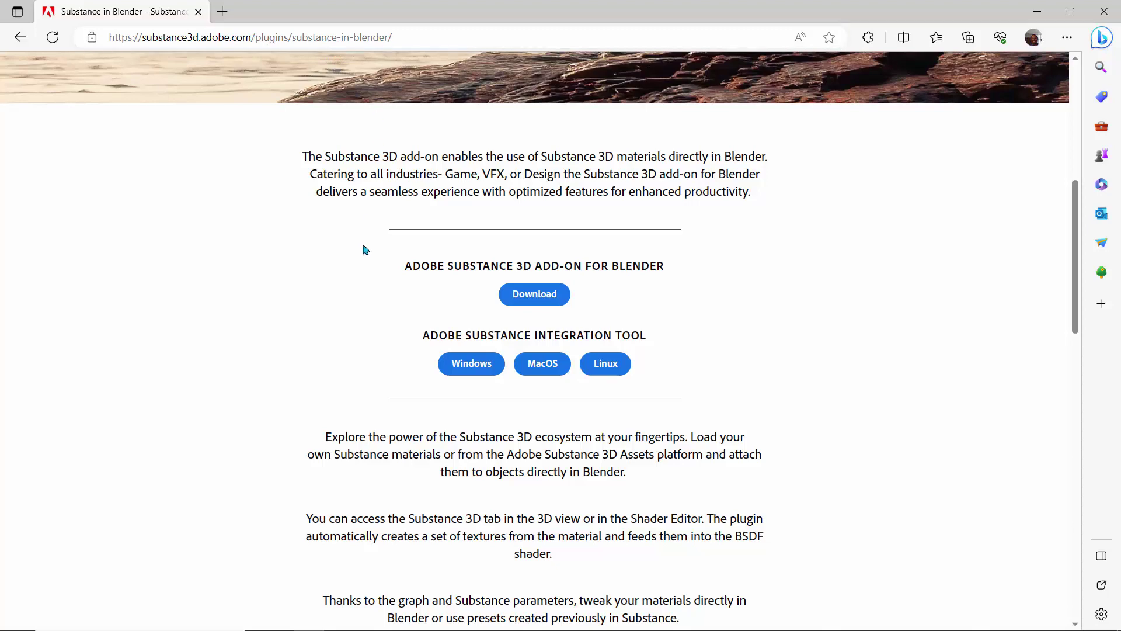
scroll(365, 248, up, 7)
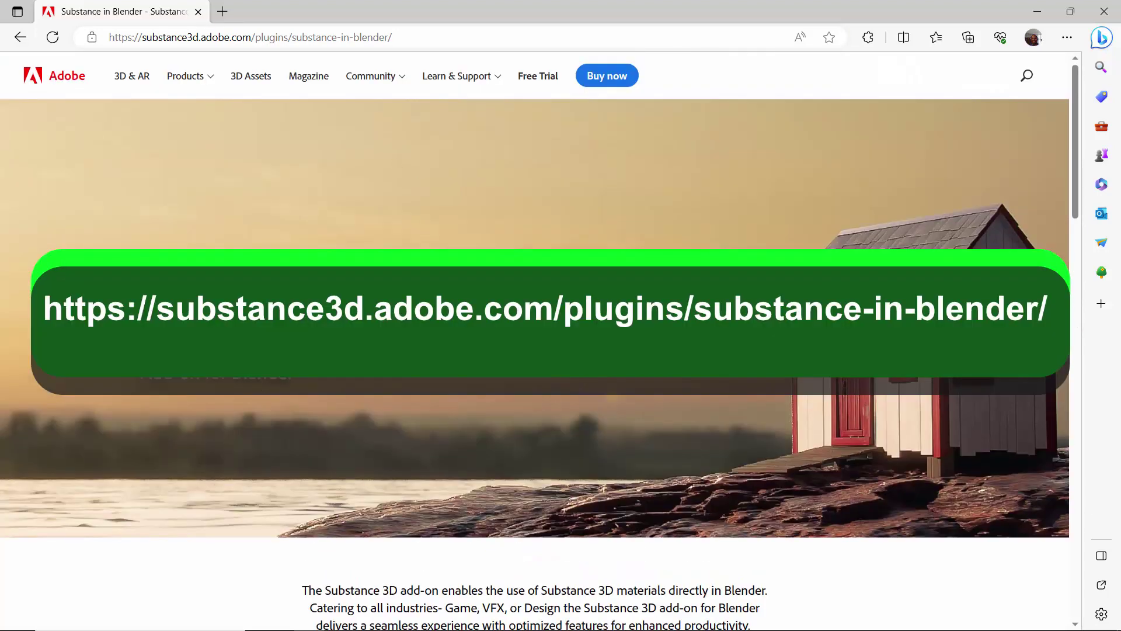
scroll(207, 187, down, 5)
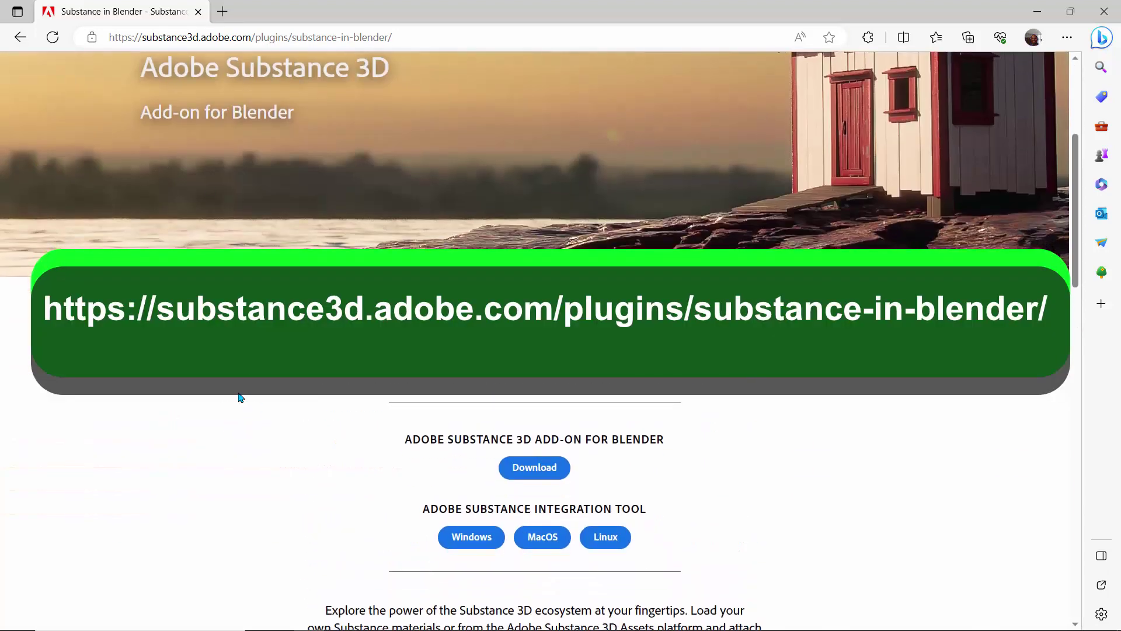
scroll(238, 398, down, 3)
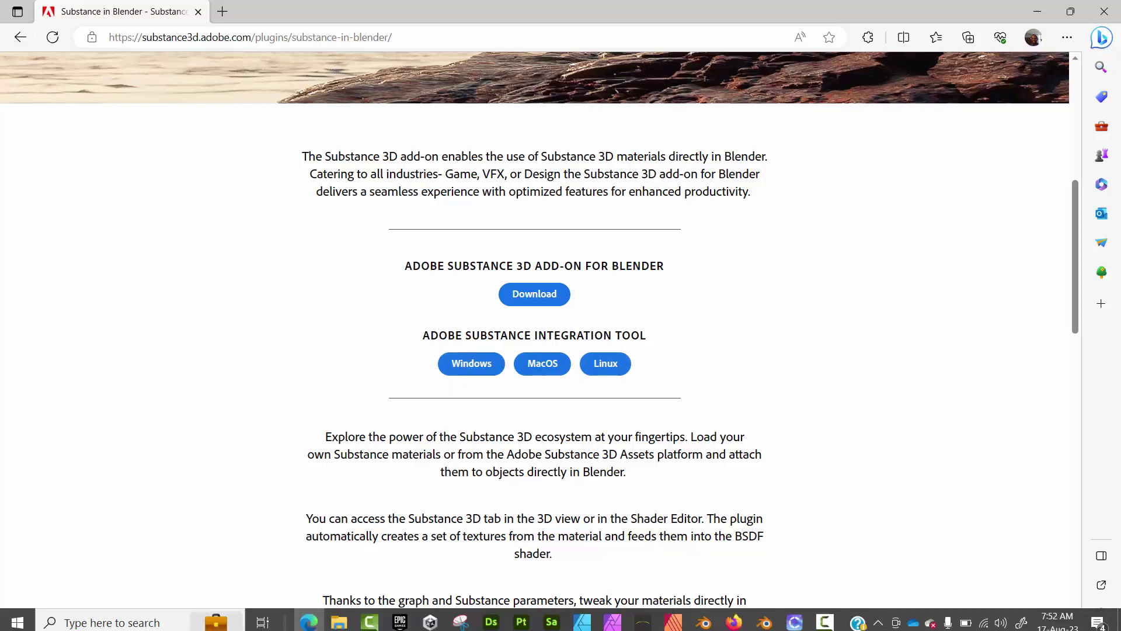
Switch to File Explorer and examine the two zip archives in the Blender Addon folder of Substance Projects
click(339, 622)
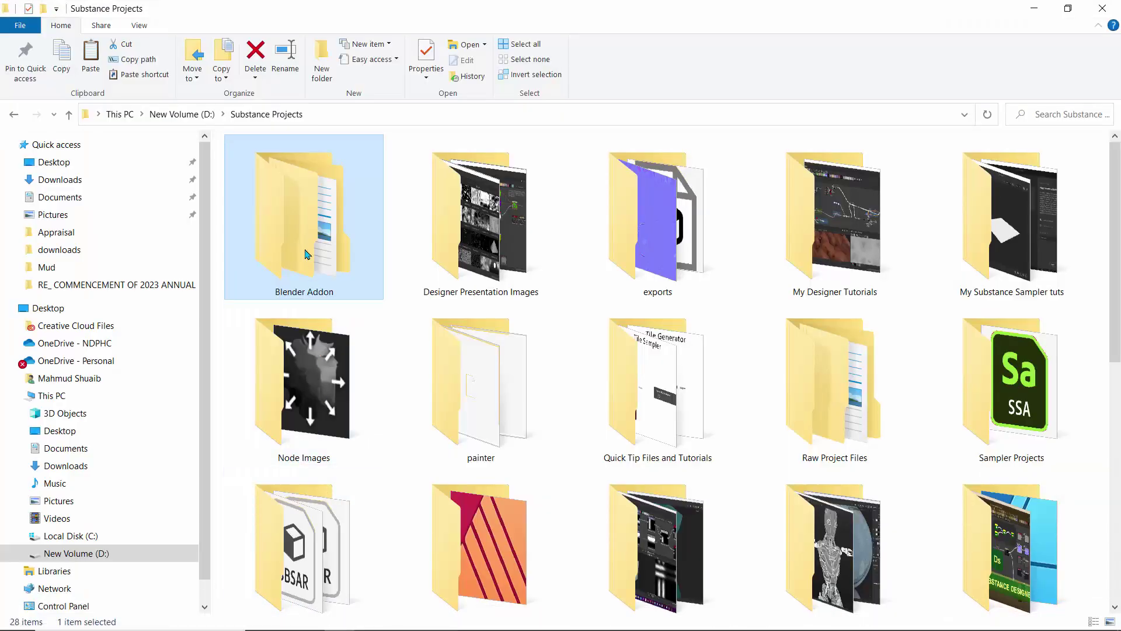
double_click(311, 206)
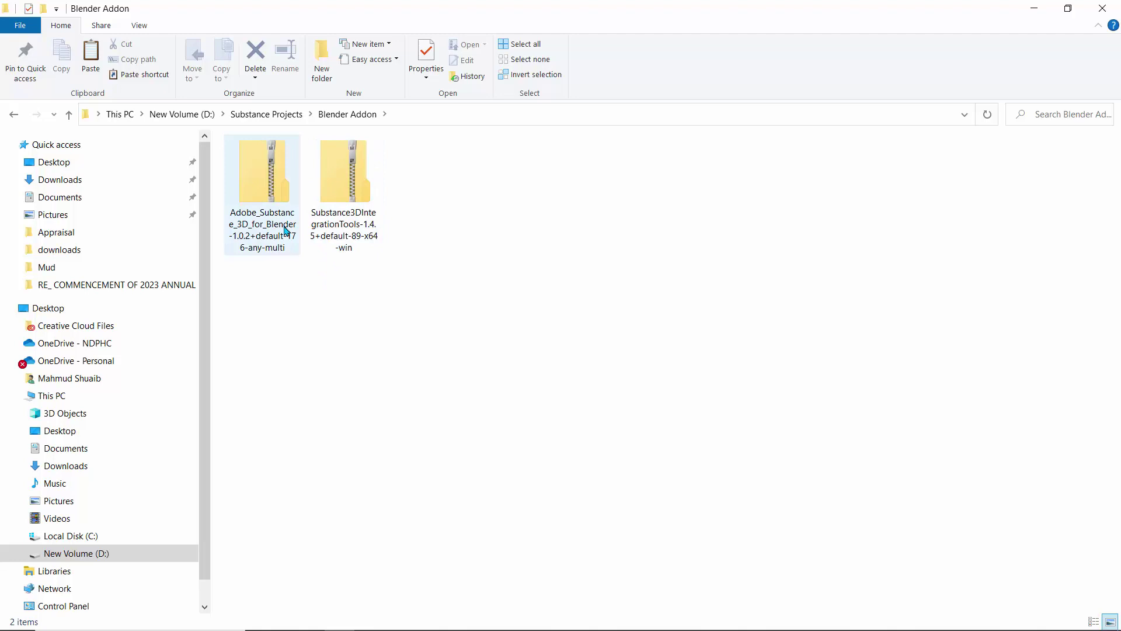
drag(383, 304, 260, 181)
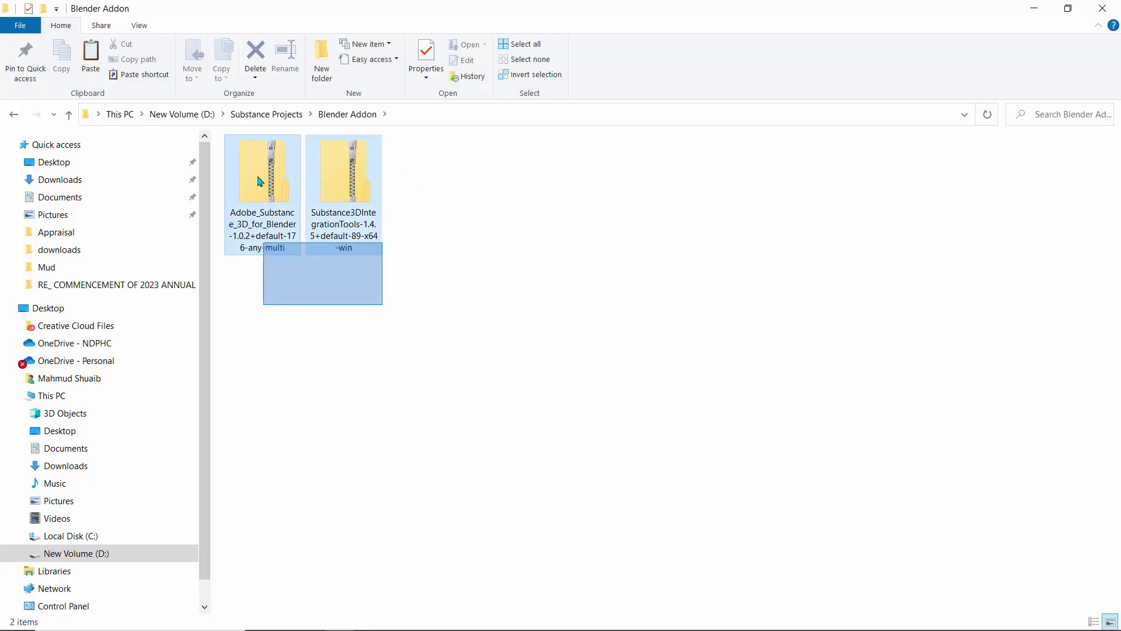
click(308, 325)
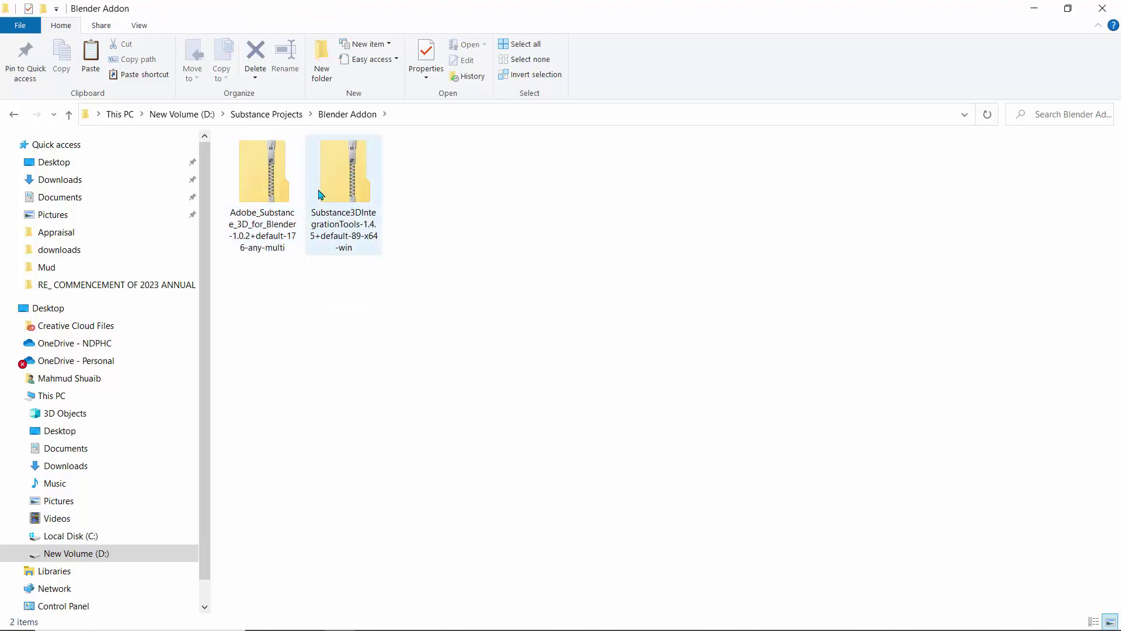
click(266, 188)
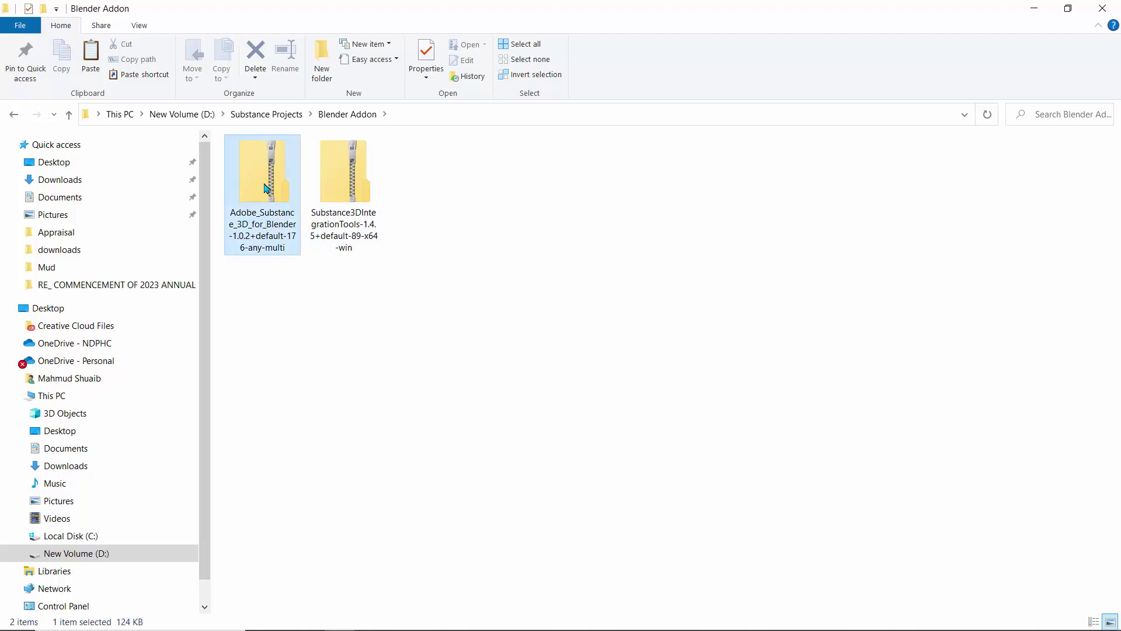
right_click(266, 188)
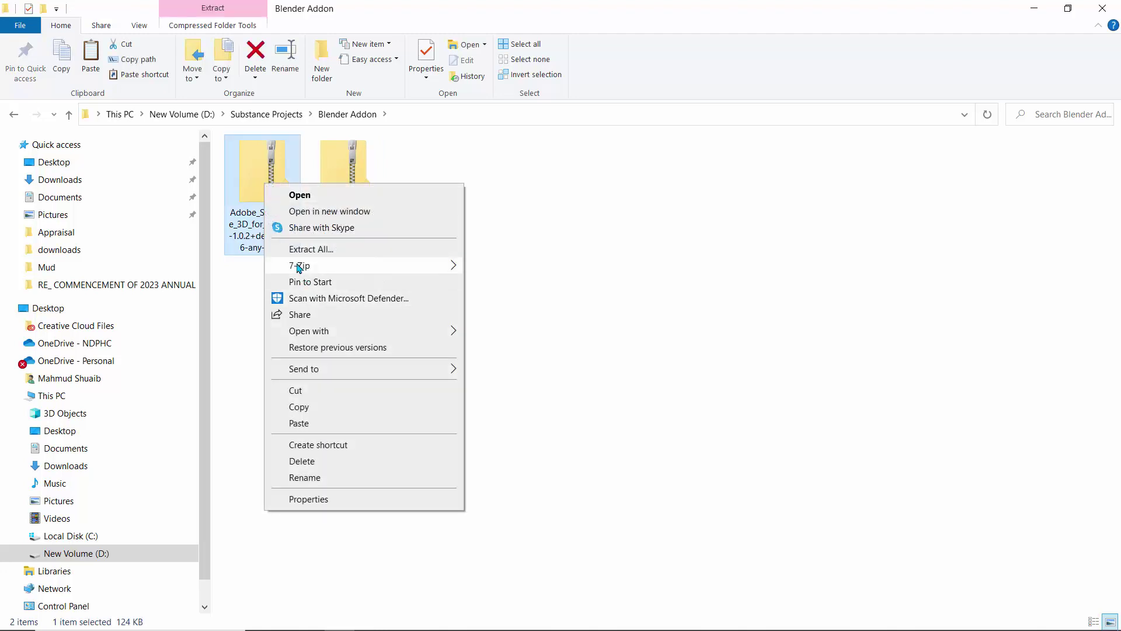
click(647, 359)
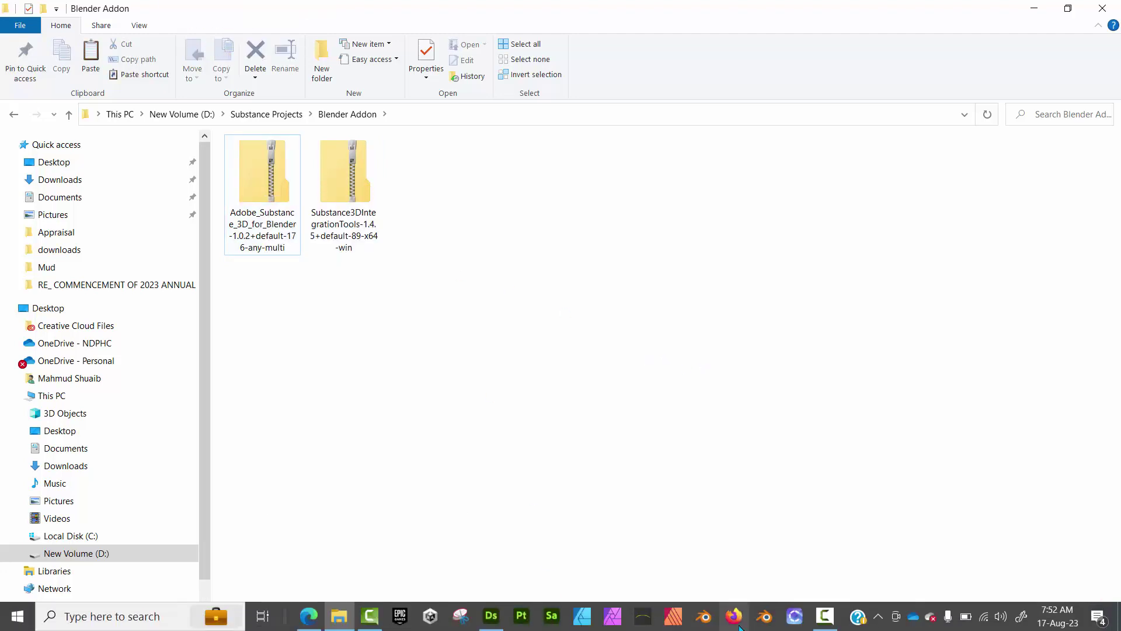
Switch to Blender, dismiss the splash screen, and show the add-on preferences in a maximized window
click(702, 617)
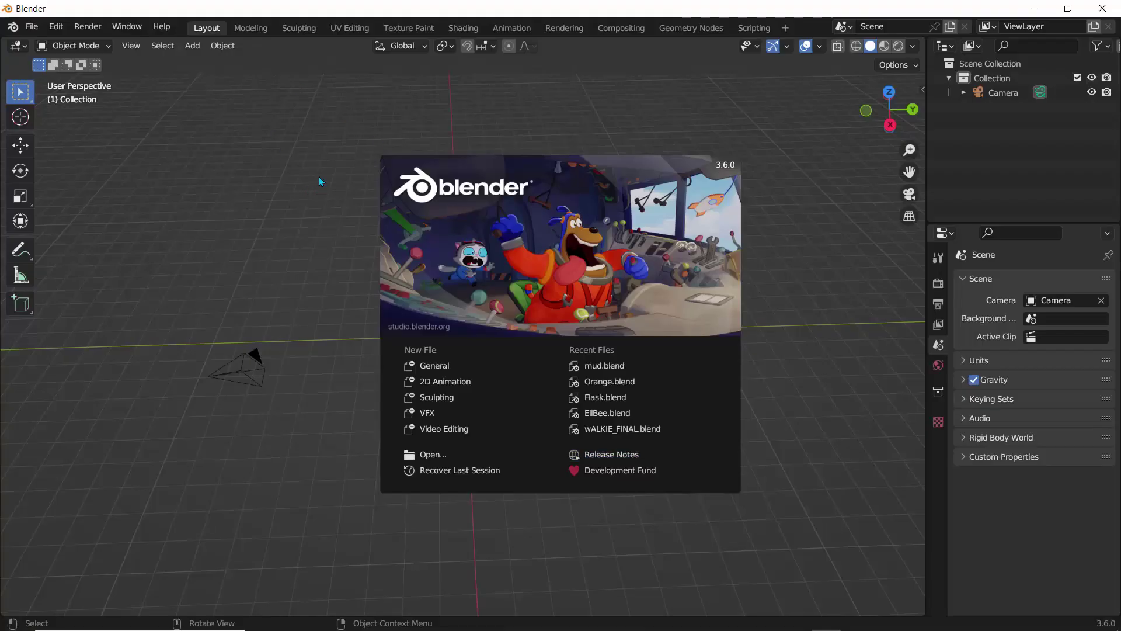
click(319, 181)
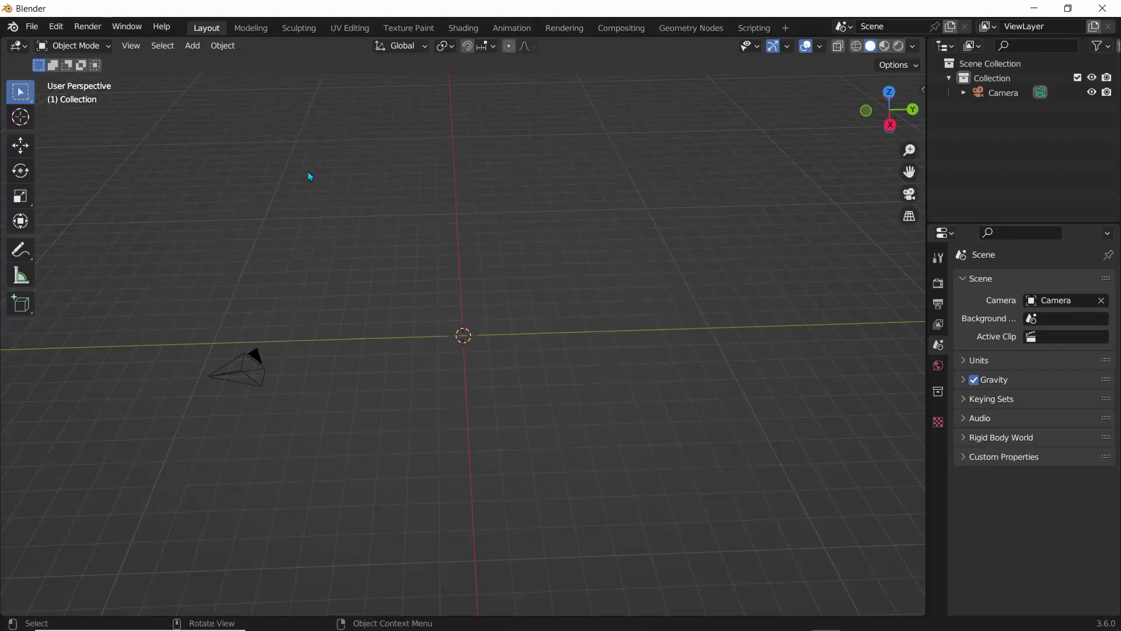
middle_drag(336, 246, 369, 273)
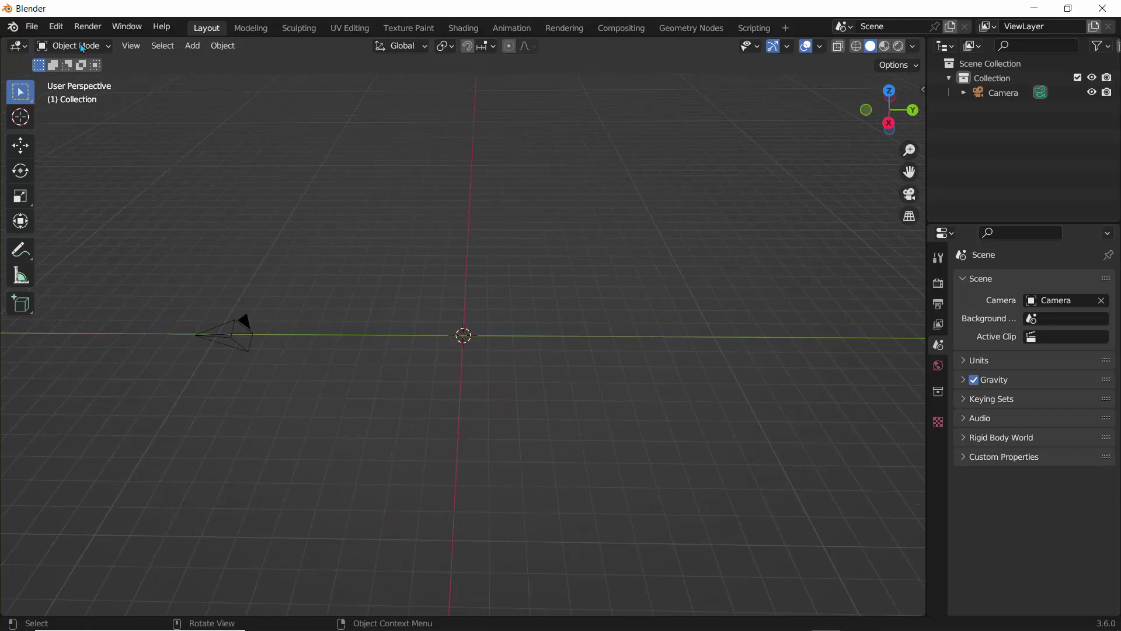
click(56, 26)
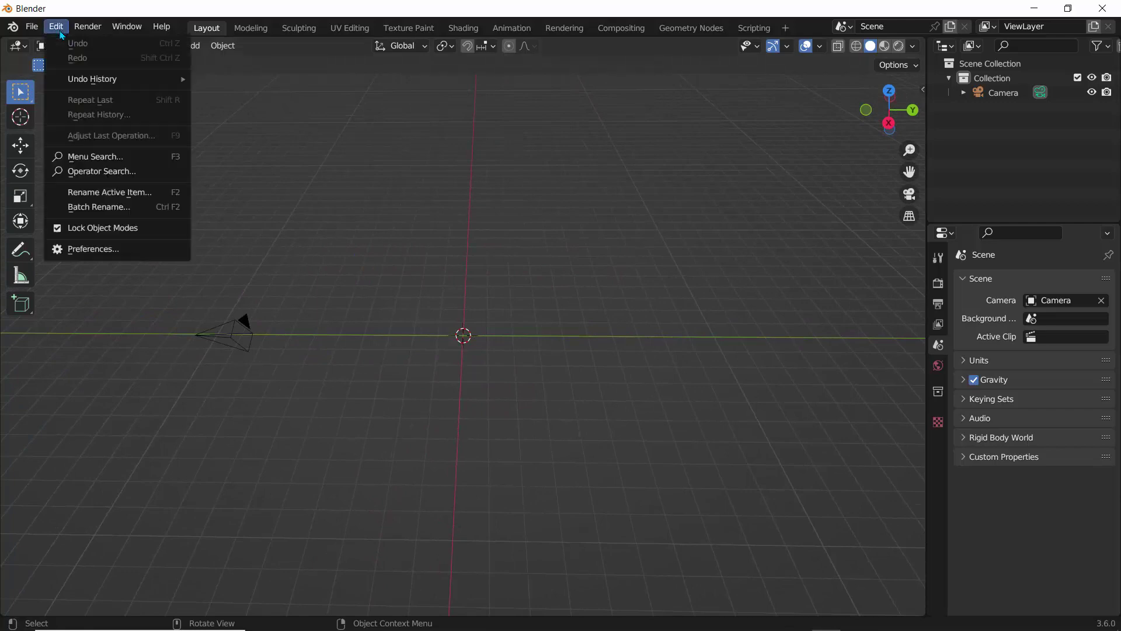
click(121, 255)
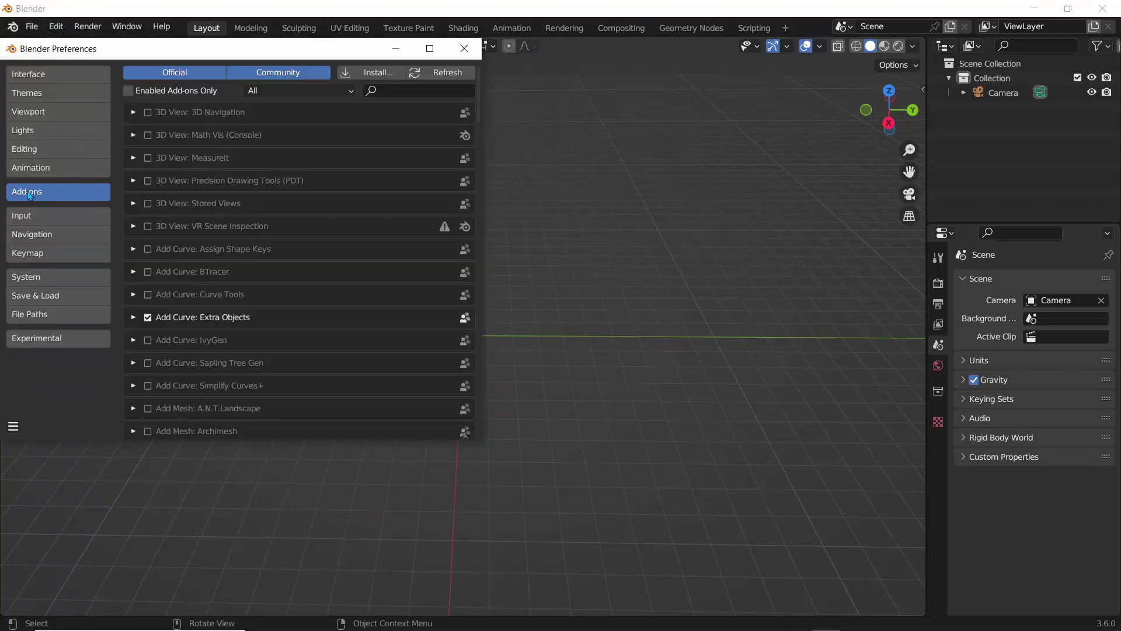
click(430, 48)
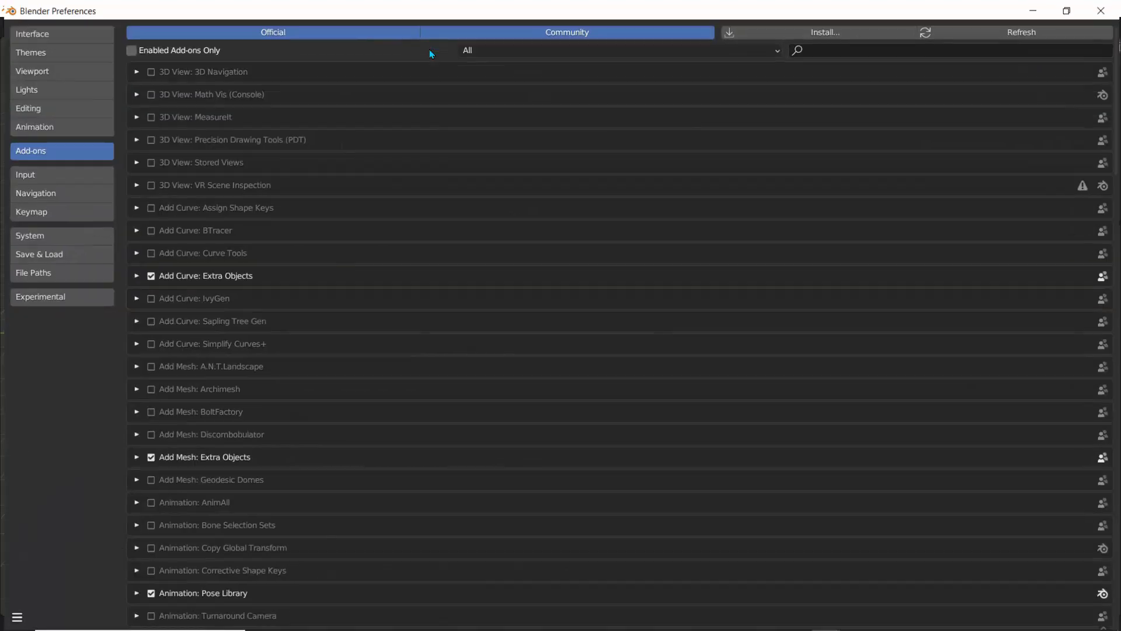
Select Adobe_Substance_3D_for_Blender-1.0.2+default-176-any-multi.zip in D:\Substance Projects\Blender Addon for add-on installation, then cancel
click(775, 34)
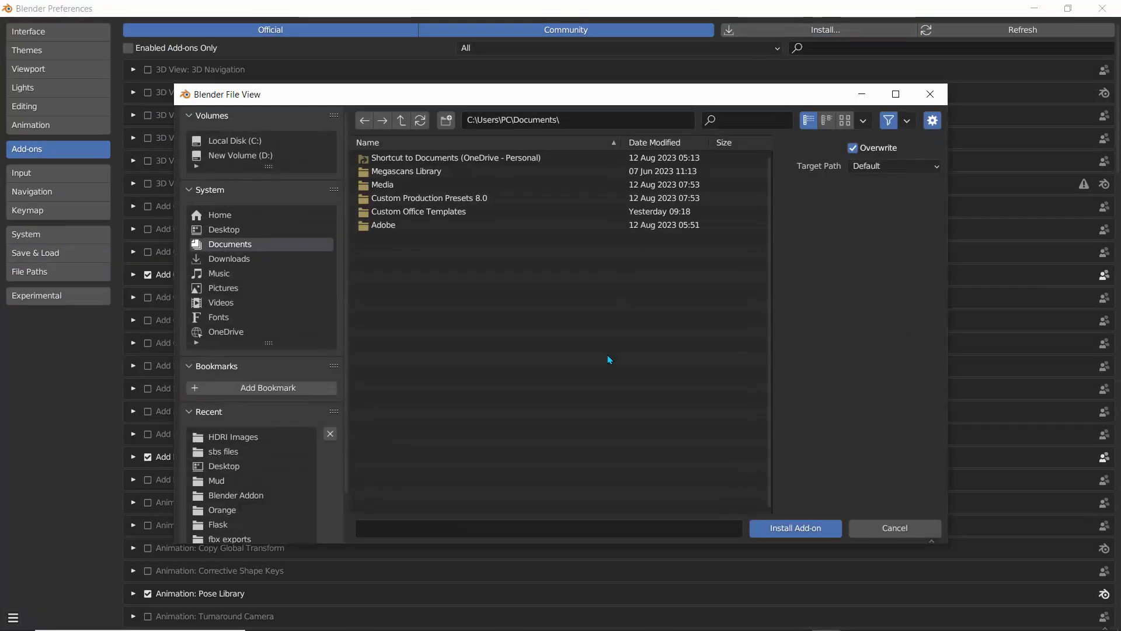
click(222, 333)
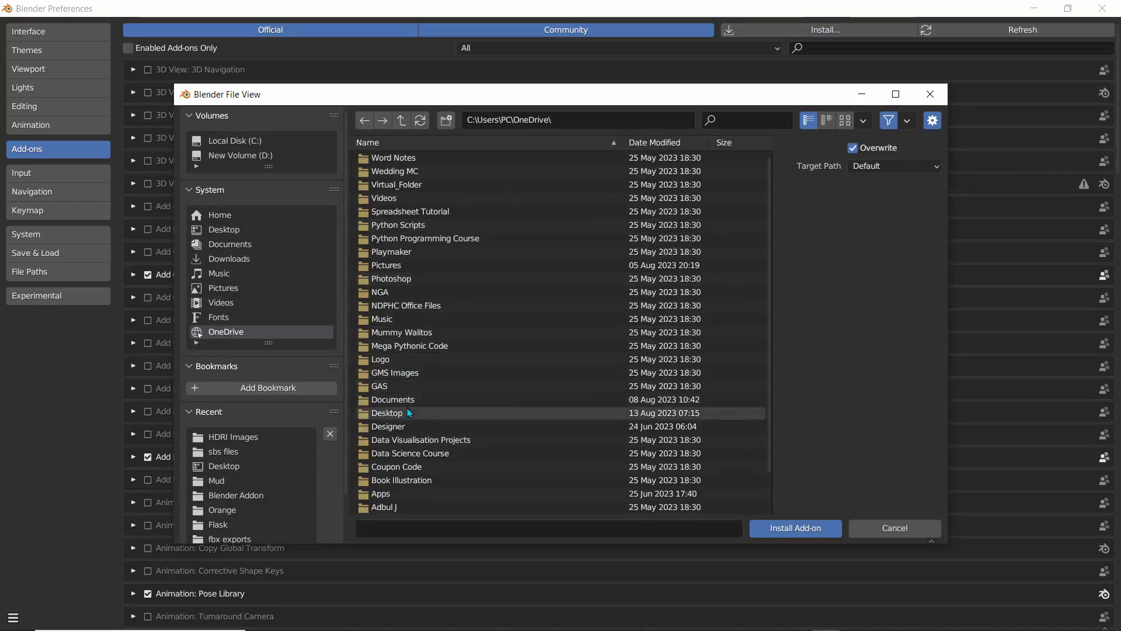
key(alt+Left)
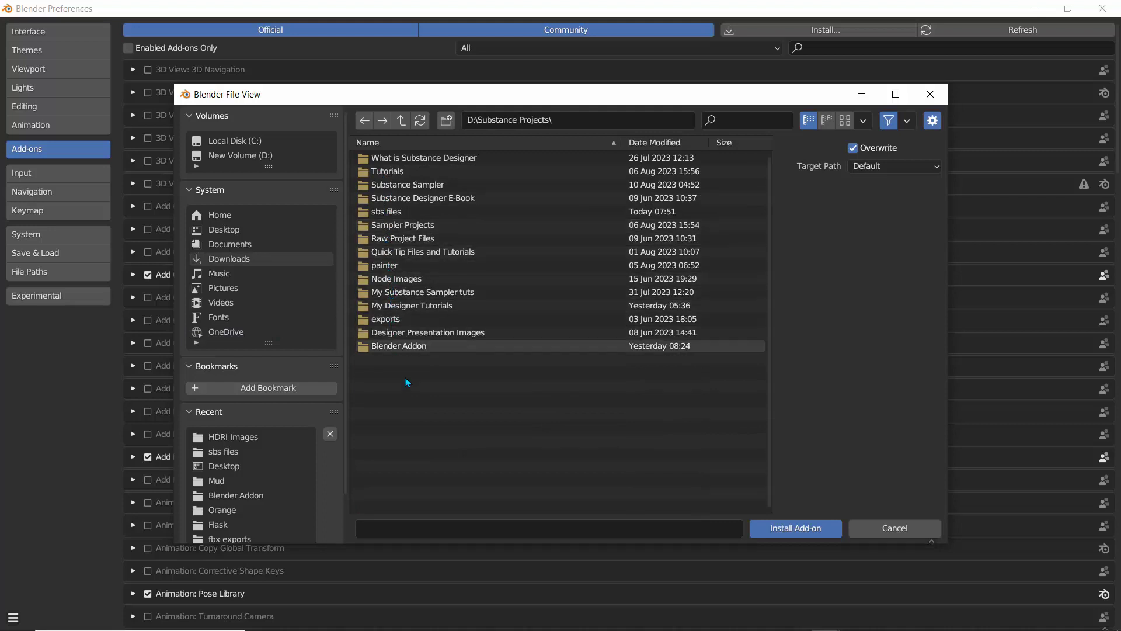
click(448, 622)
double_click(403, 346)
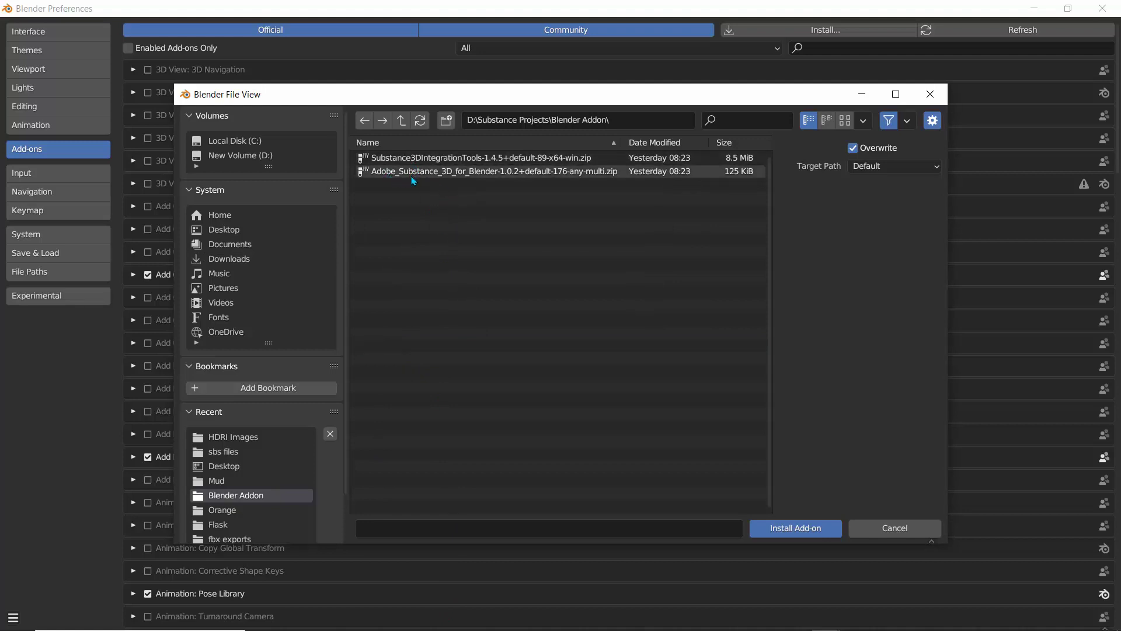
click(412, 175)
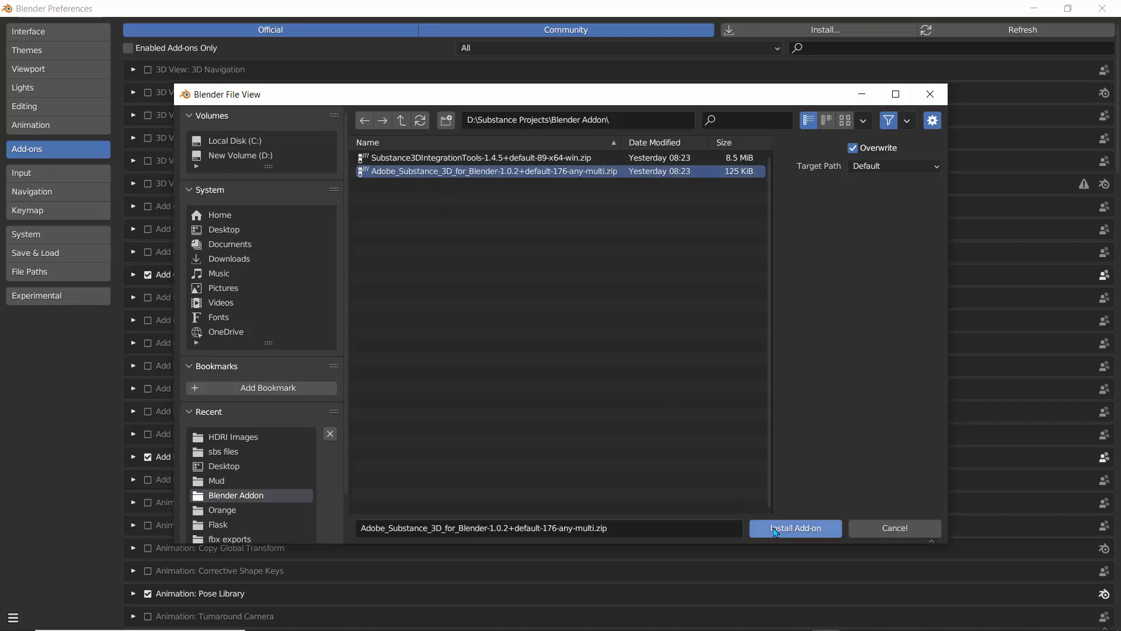
click(893, 529)
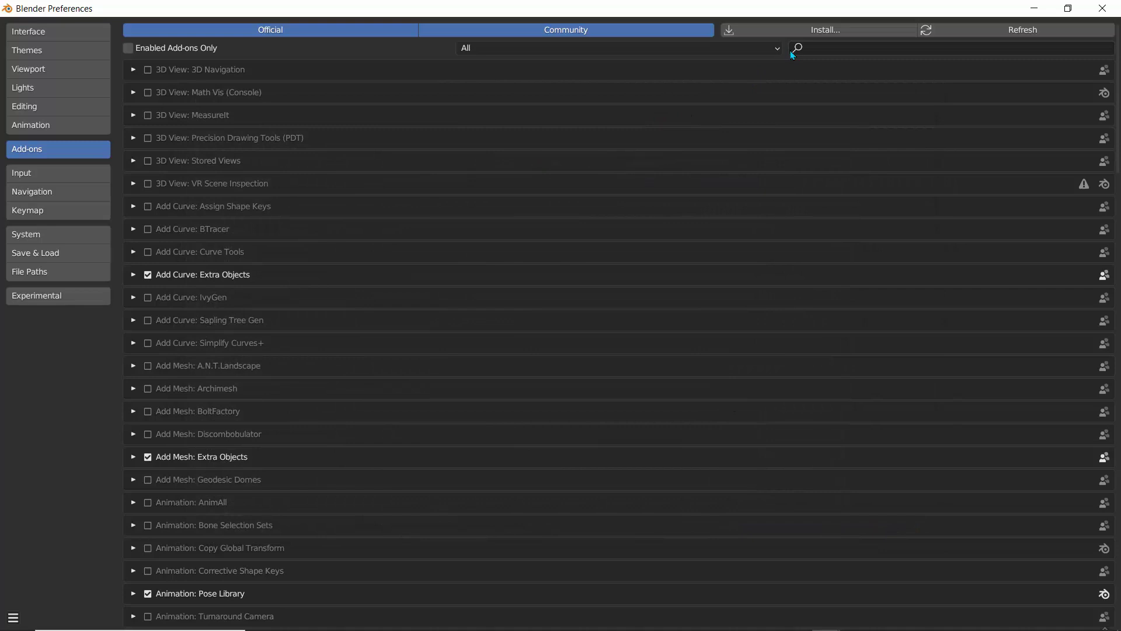
Filter the add-ons by "blender" and expand the details of the Adobe Substance 3D add-on for Blender
click(820, 45)
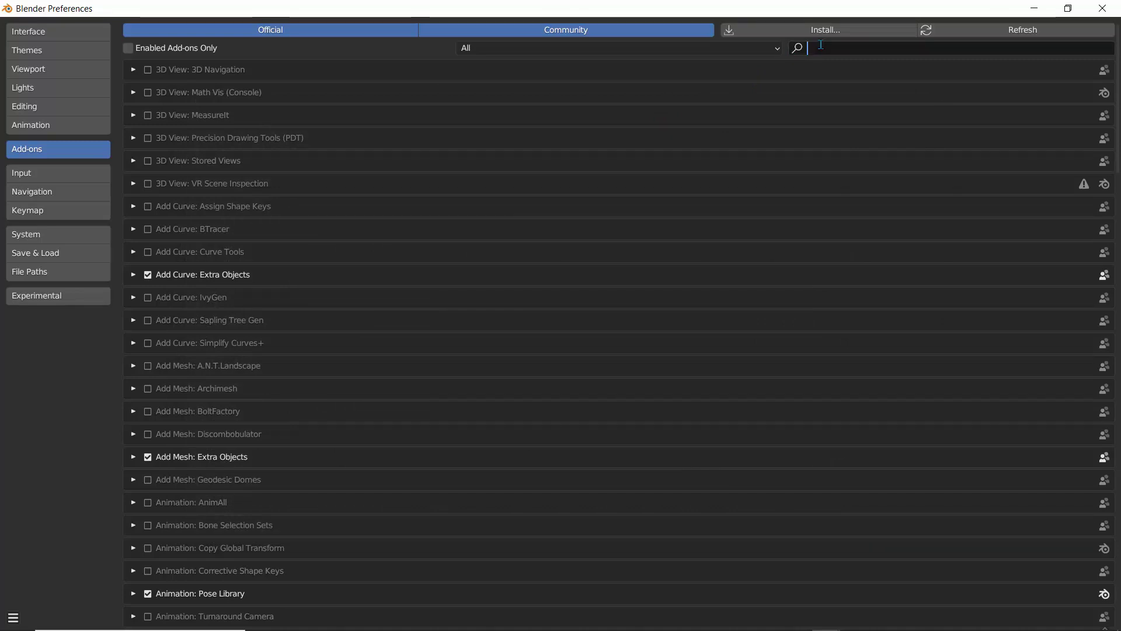
text(blender)
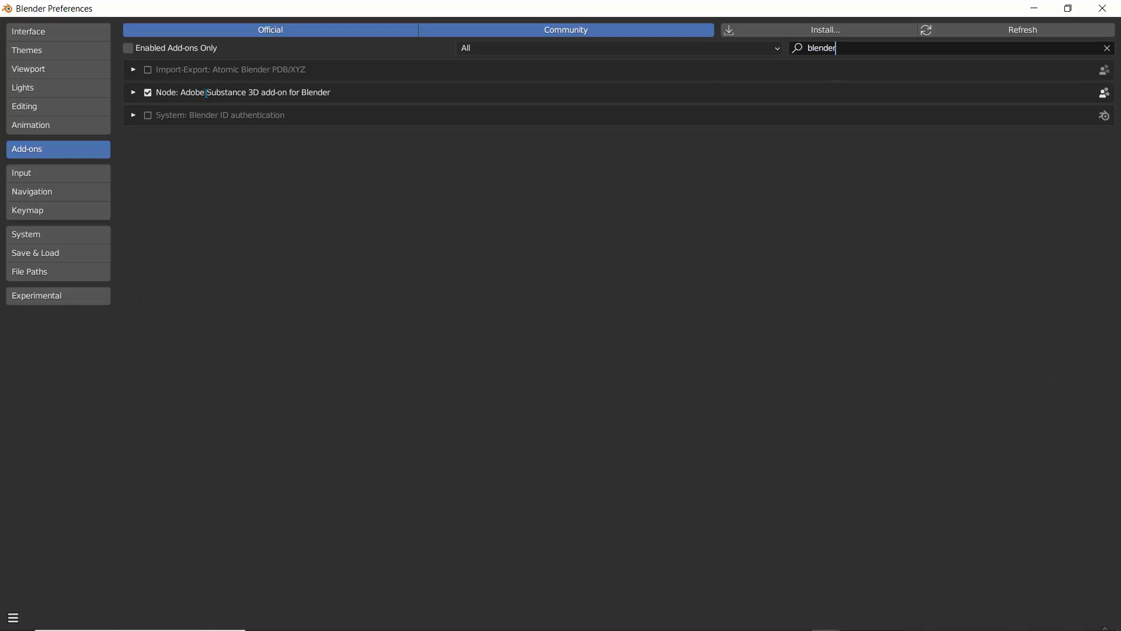
click(133, 93)
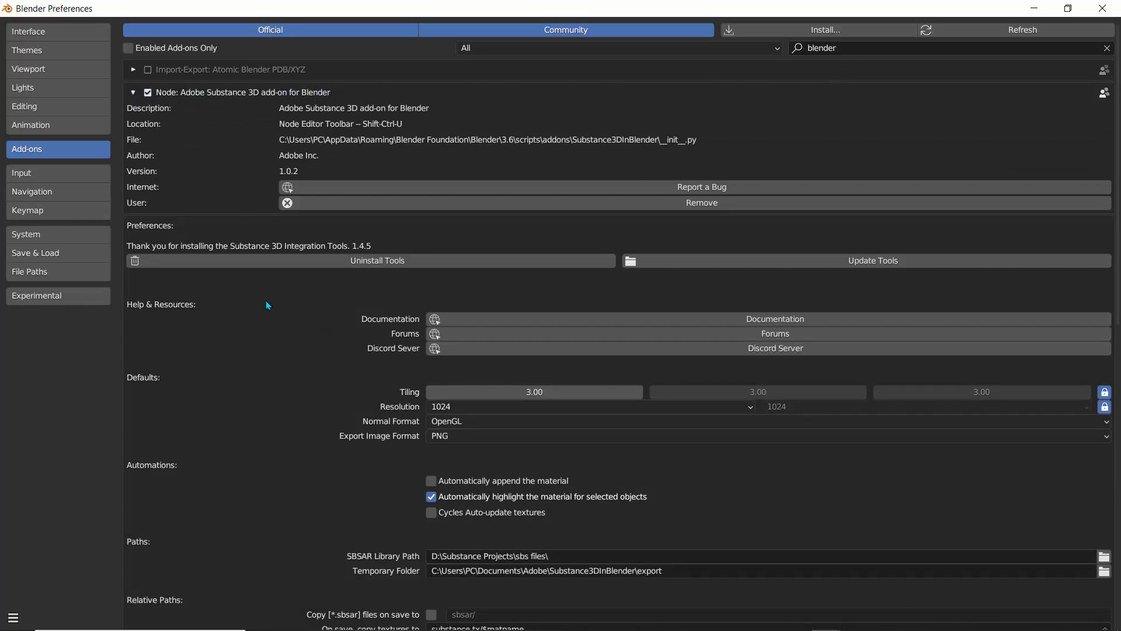
Examine the Adobe Substance 3D add-on's preferences and the file browser for updating its integration tools
scroll(268, 305, down, 6)
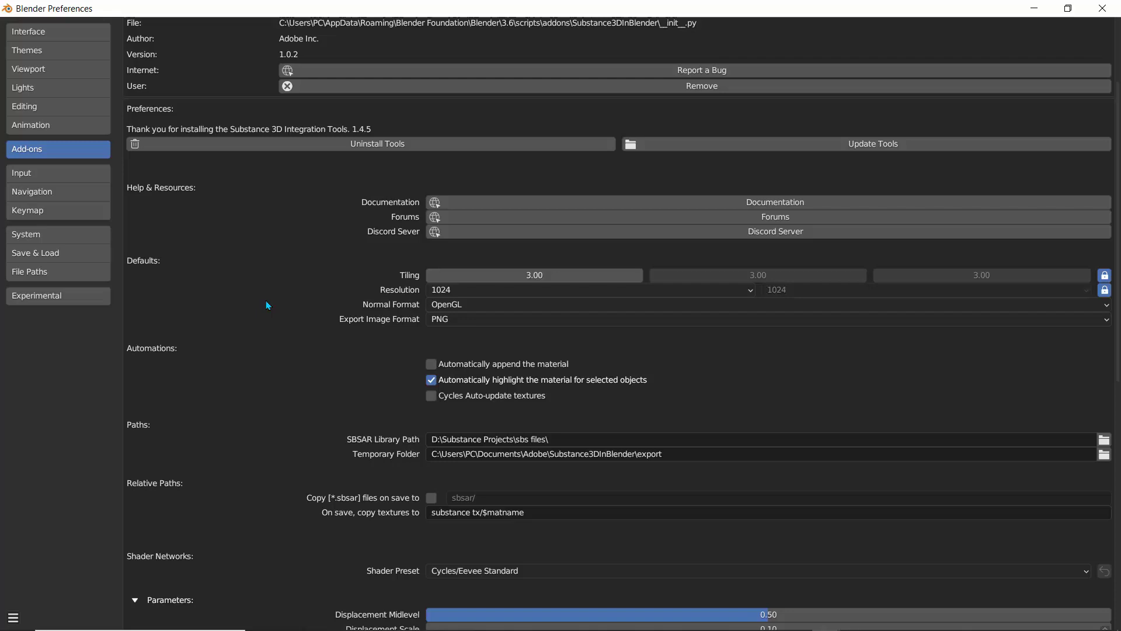
scroll(268, 305, up, 6)
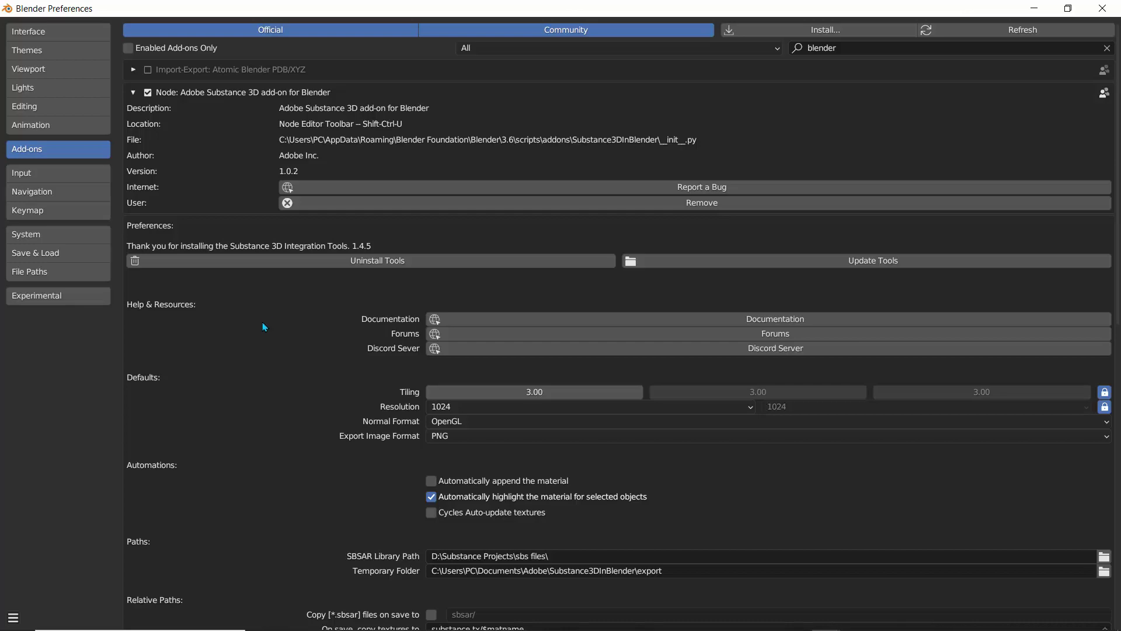
click(721, 264)
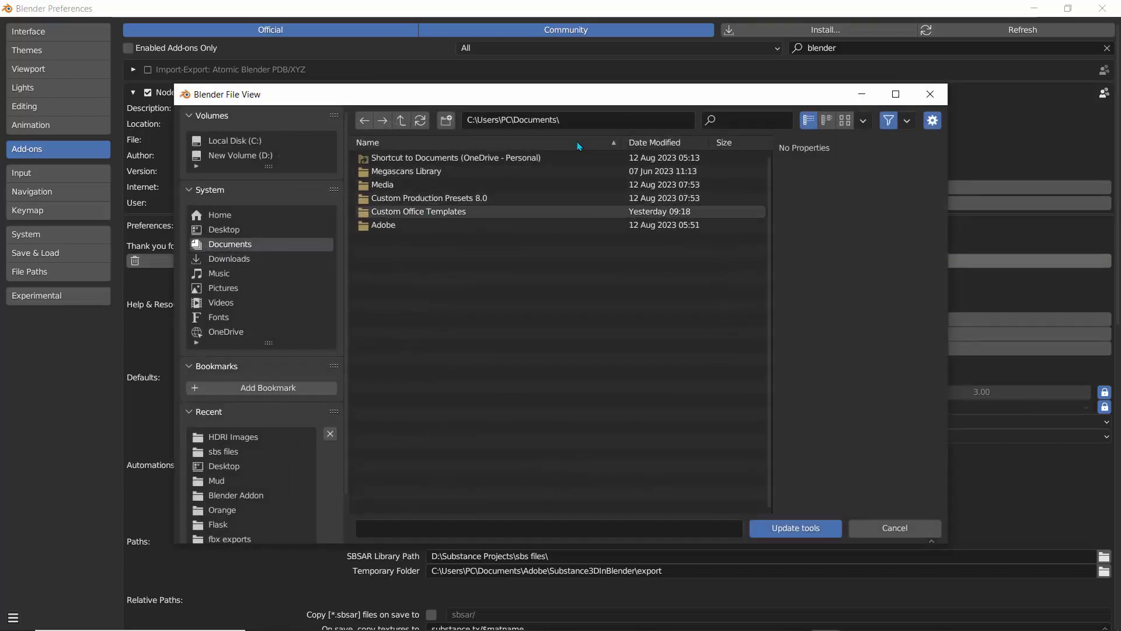
click(933, 95)
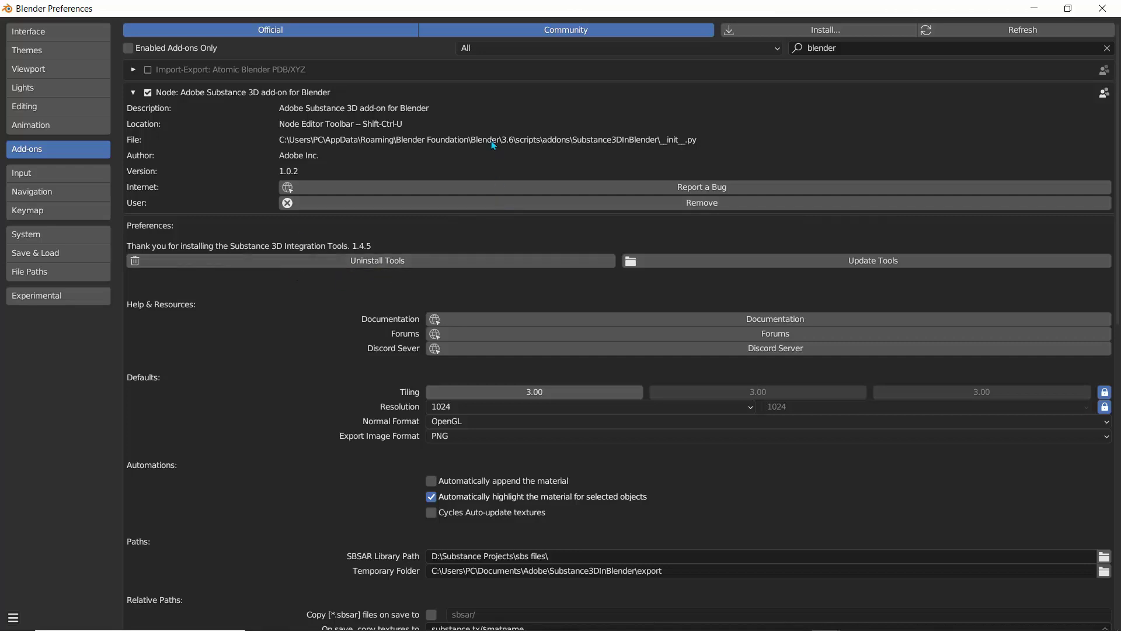
click(134, 93)
click(134, 93)
Set the add-on's default tiling to 1 and its default resolution to 2048
scroll(348, 308, down, 2)
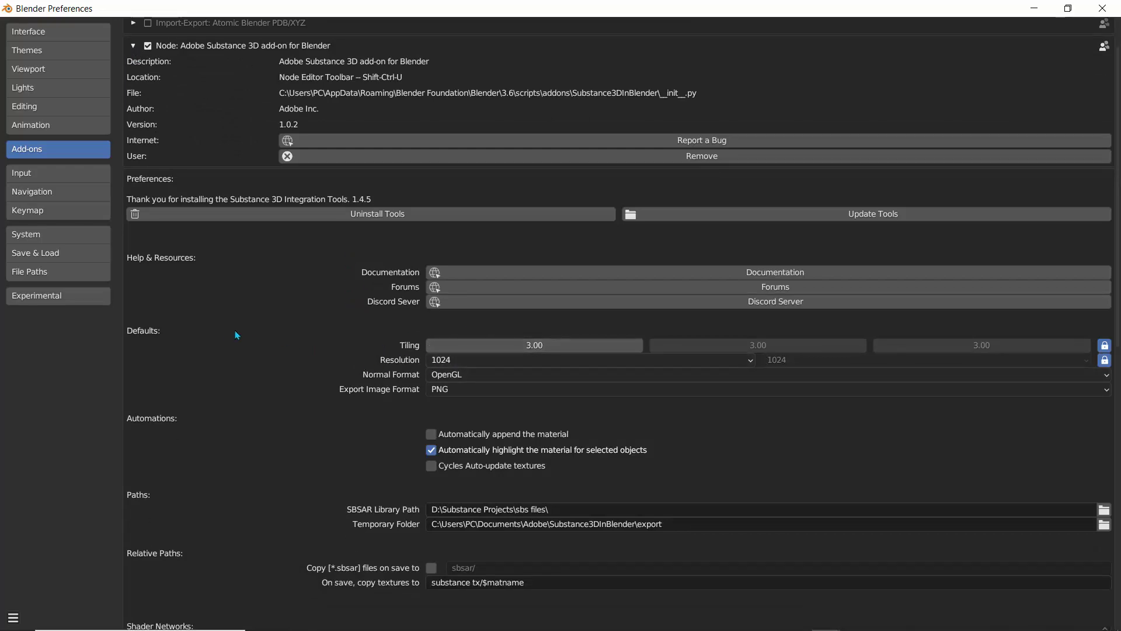
click(522, 346)
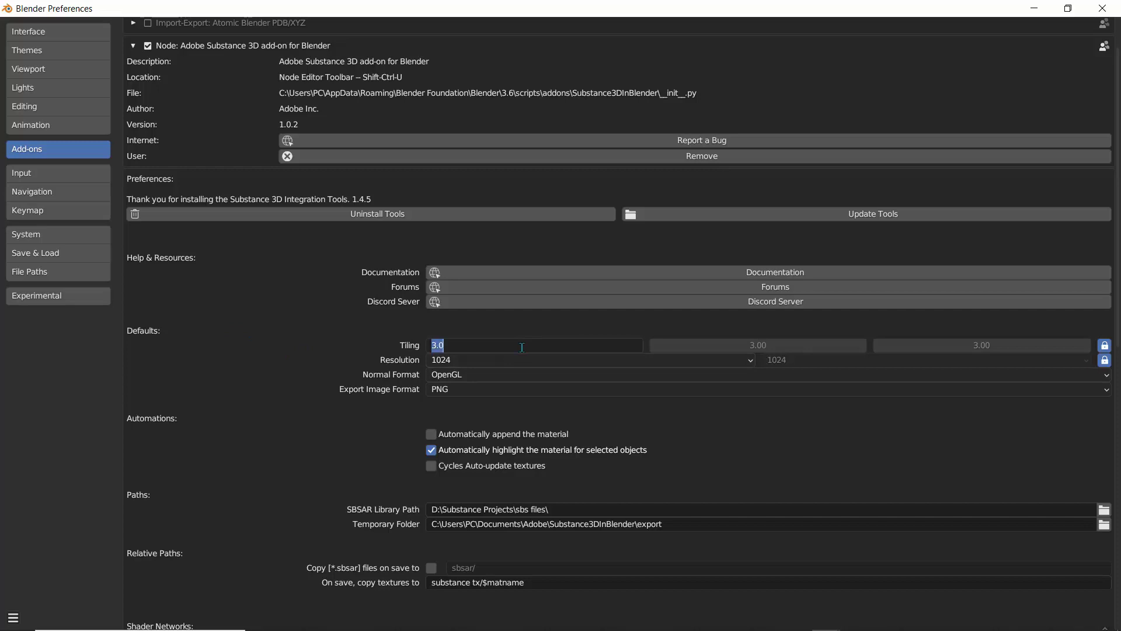
text(1)
key(Return)
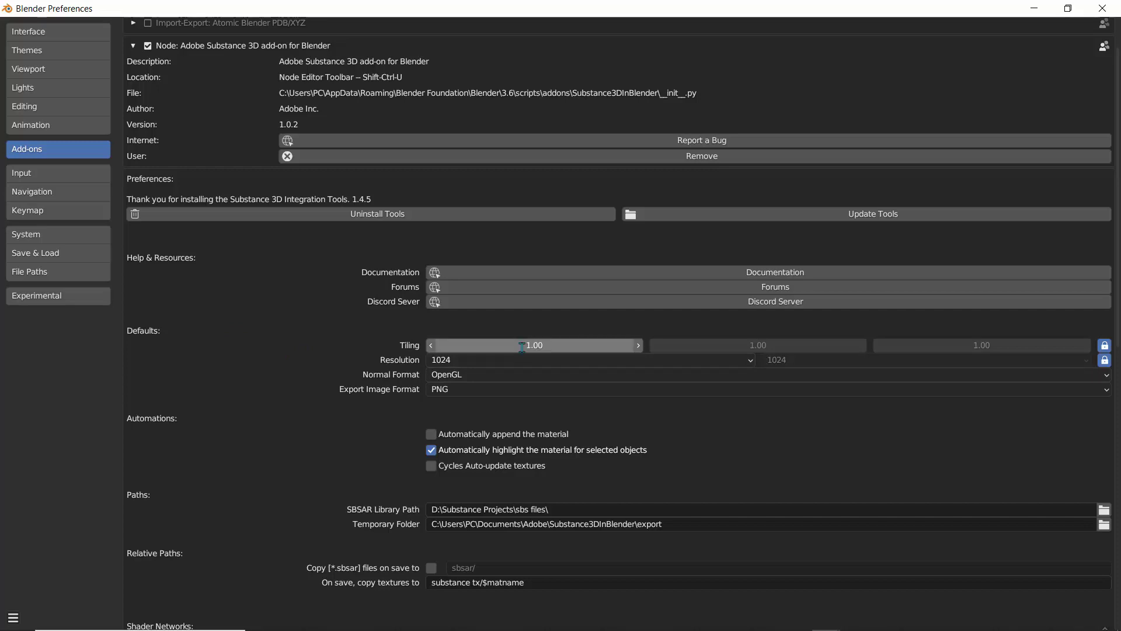
click(751, 365)
click(449, 473)
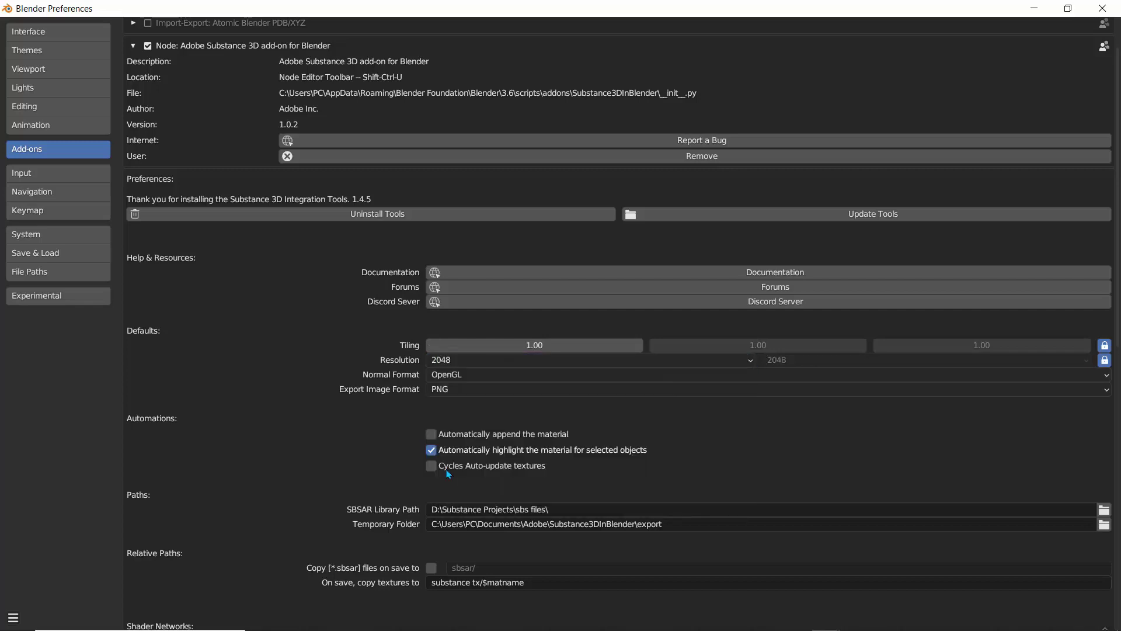
Examine the add-on's remaining automation, path, shader network, output and shortcut settings
scroll(290, 333, down, 3)
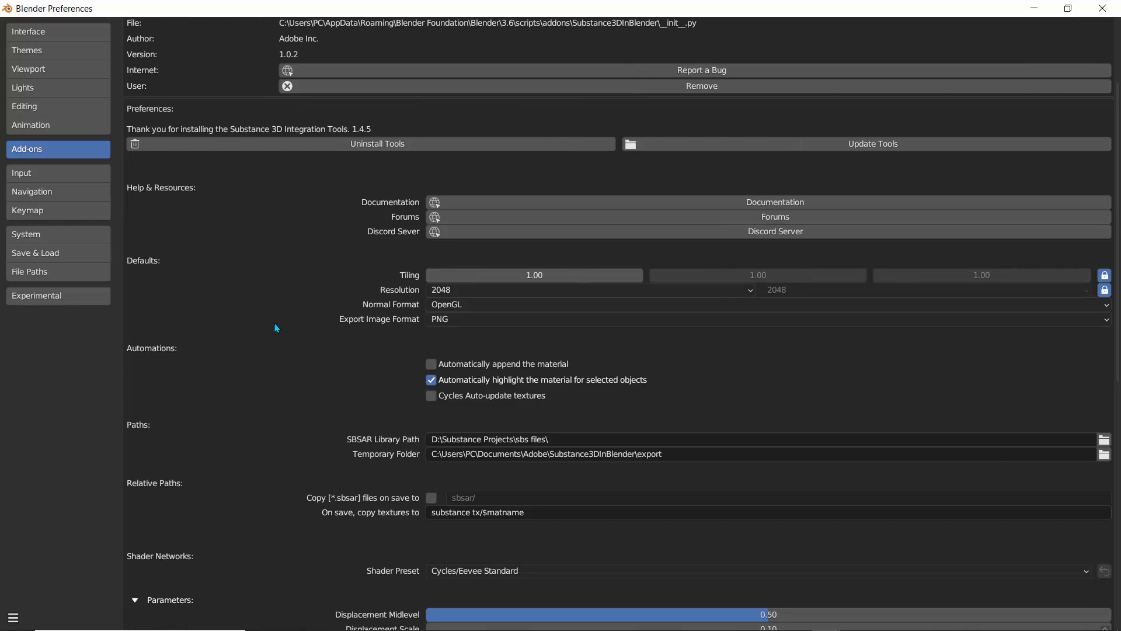
scroll(276, 329, down, 2)
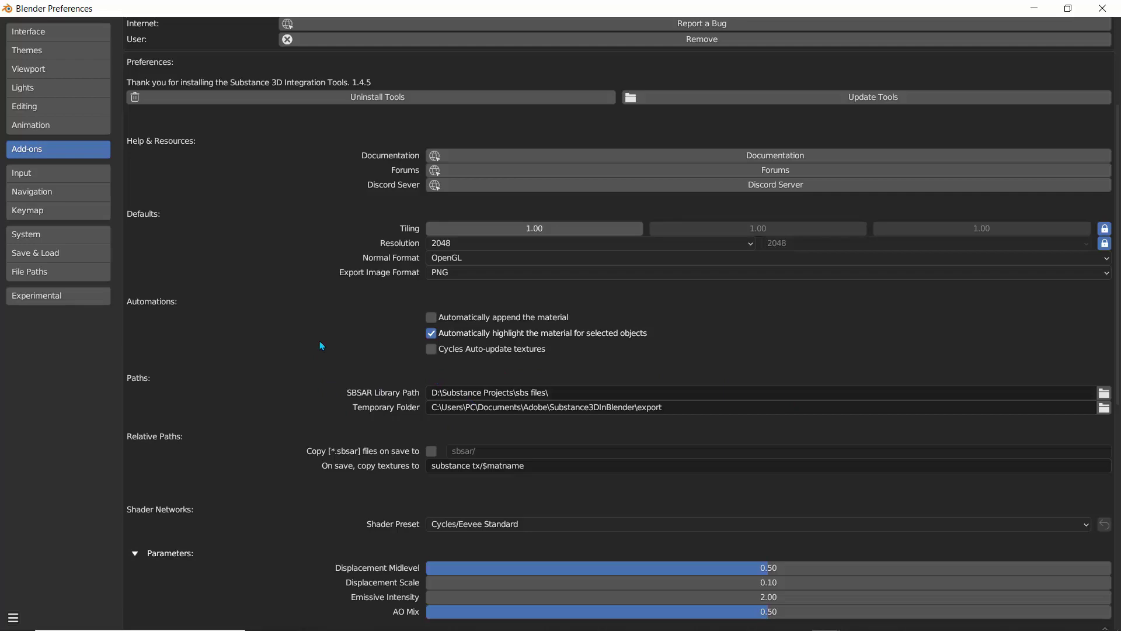
scroll(320, 341, down, 10)
scroll(321, 342, down, 8)
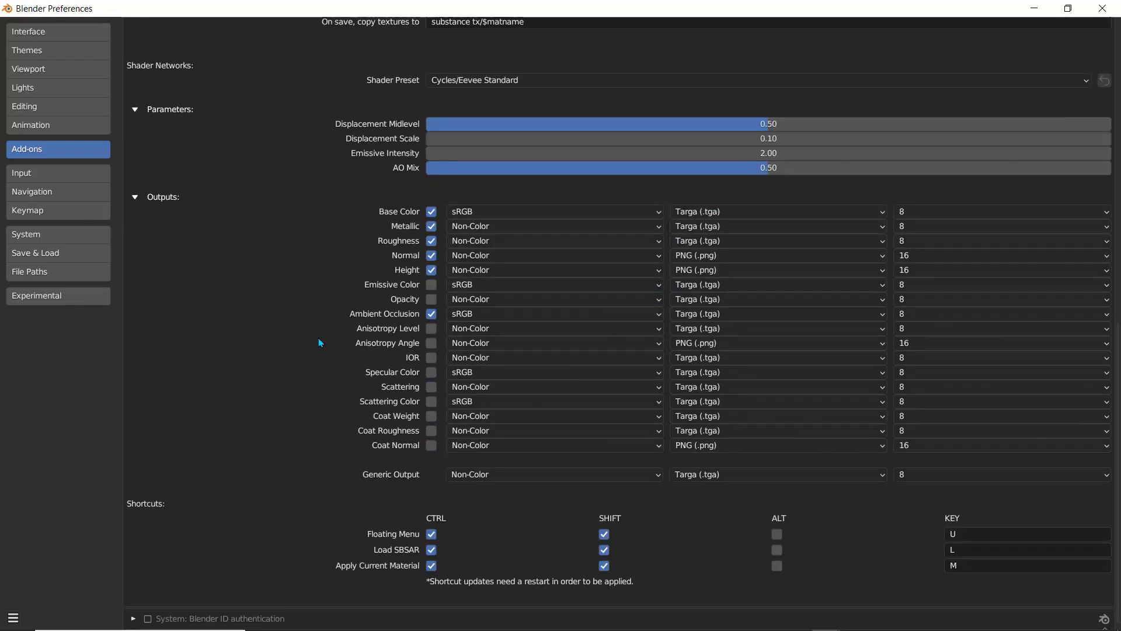
scroll(320, 343, up, 13)
scroll(320, 342, up, 10)
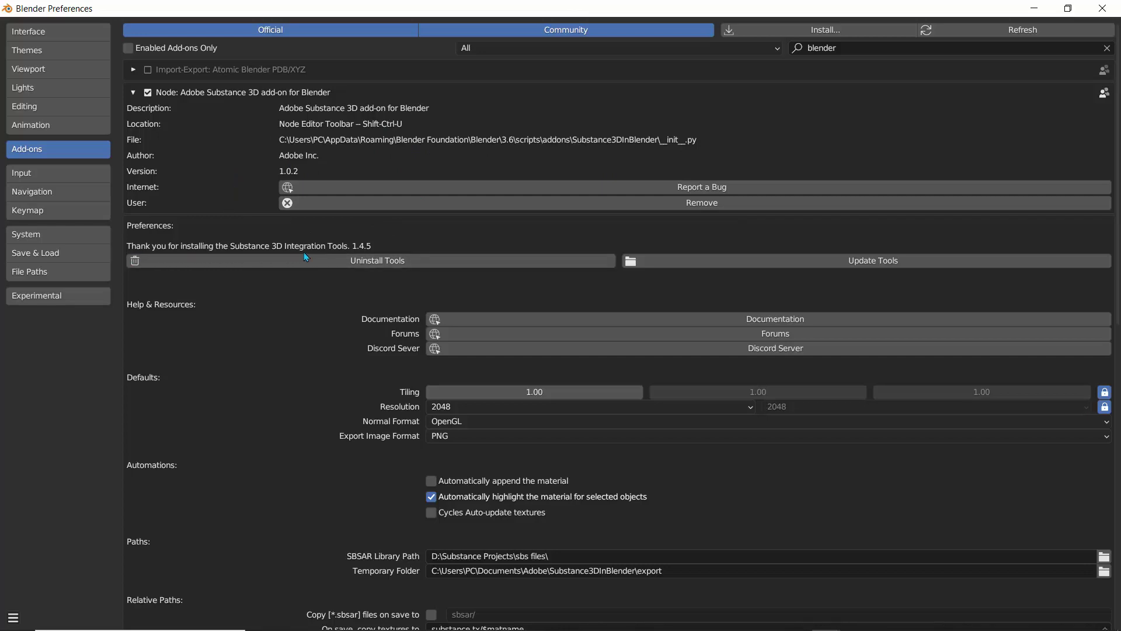
Uninstall the integration tools and reinstall them from Substance3DIntegrationTools-1.4.5+default-89-x64-win.zip in D:\Substance Projects\Blender Addon
click(362, 257)
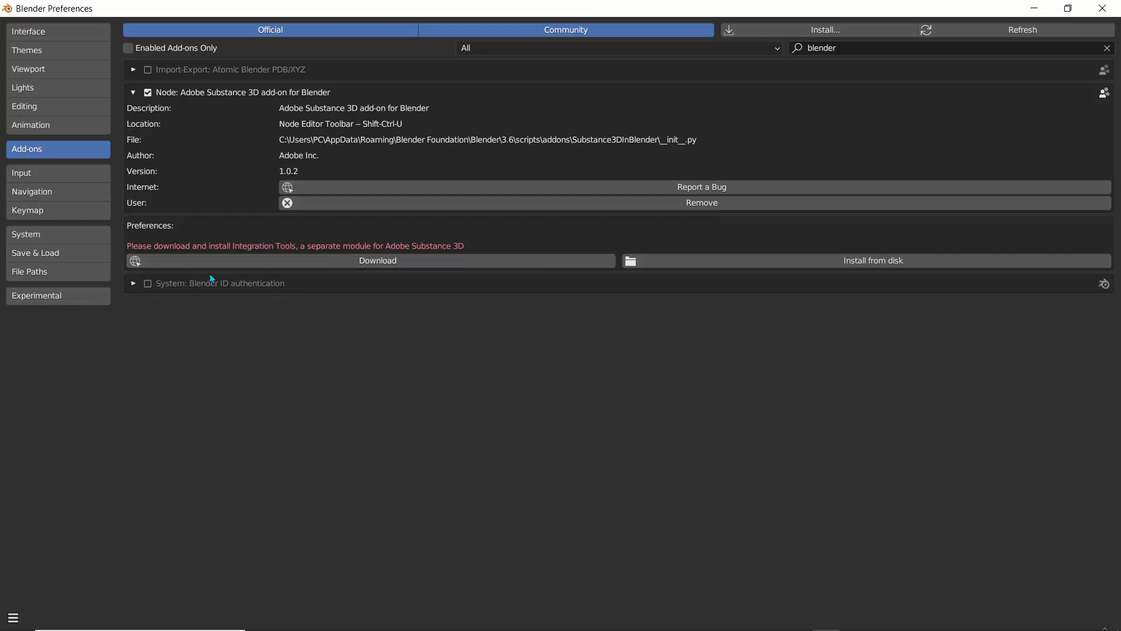
click(850, 267)
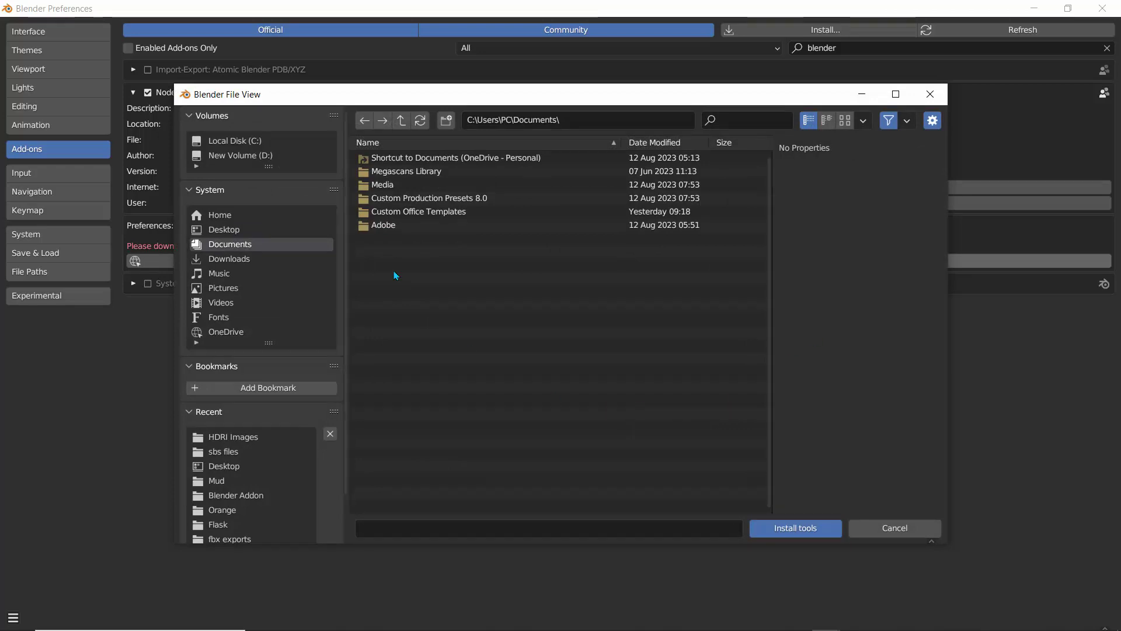
click(234, 156)
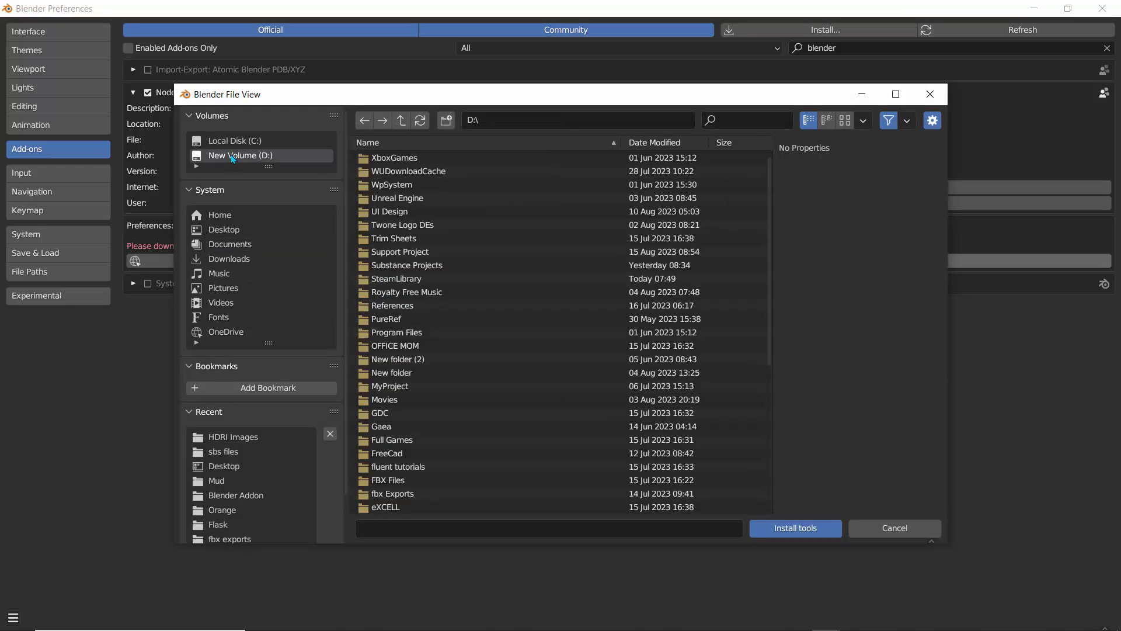
scroll(432, 340, down, 1)
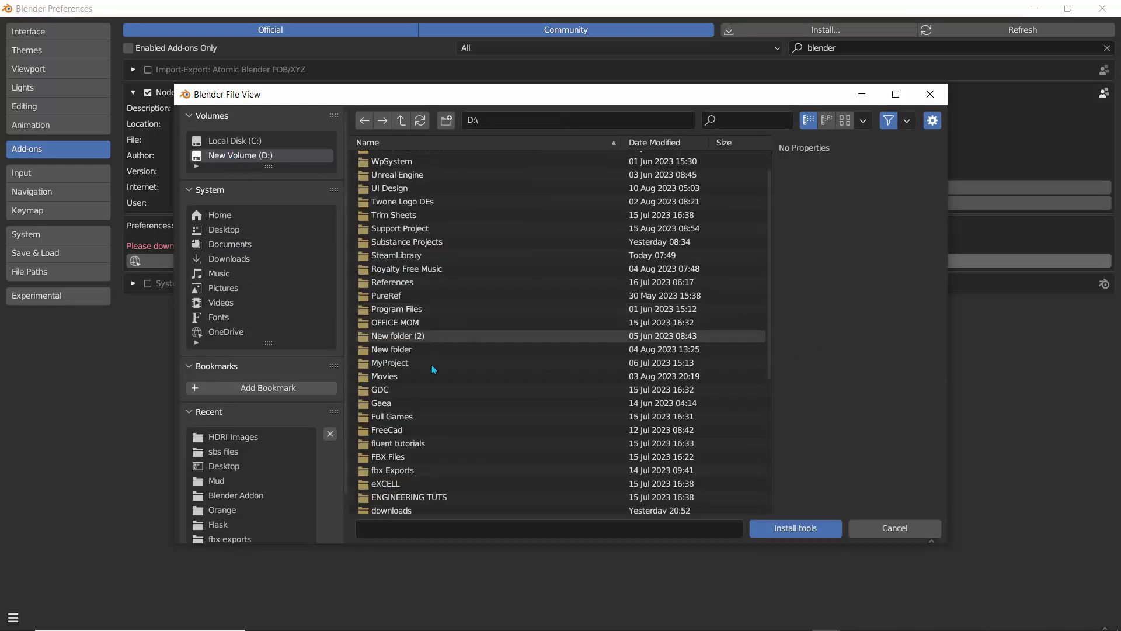
double_click(403, 242)
double_click(402, 347)
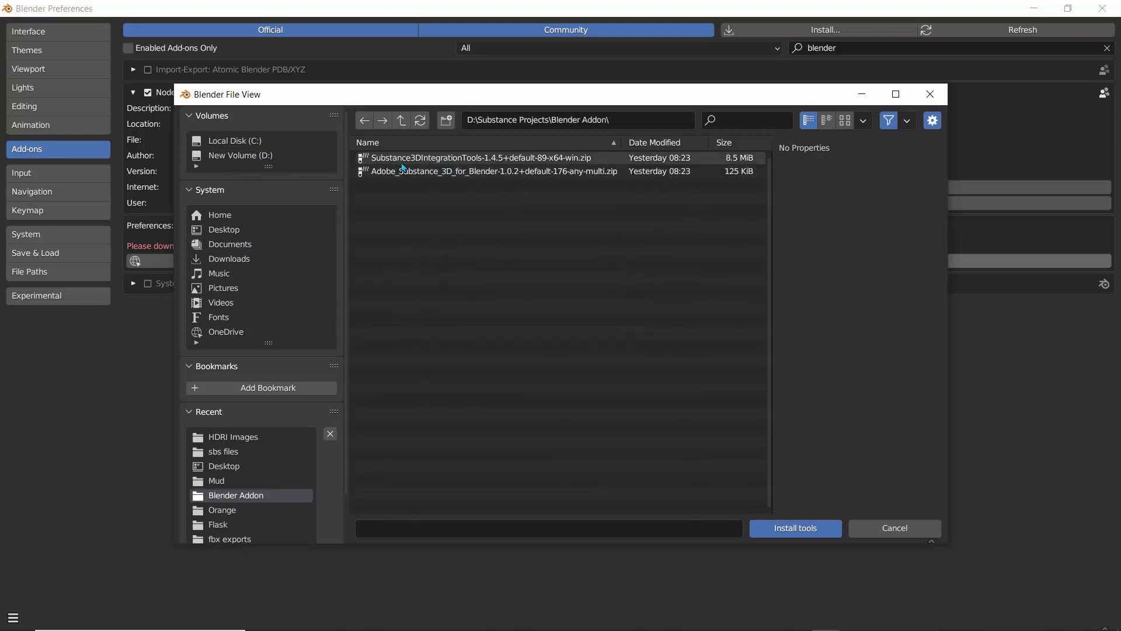
click(433, 165)
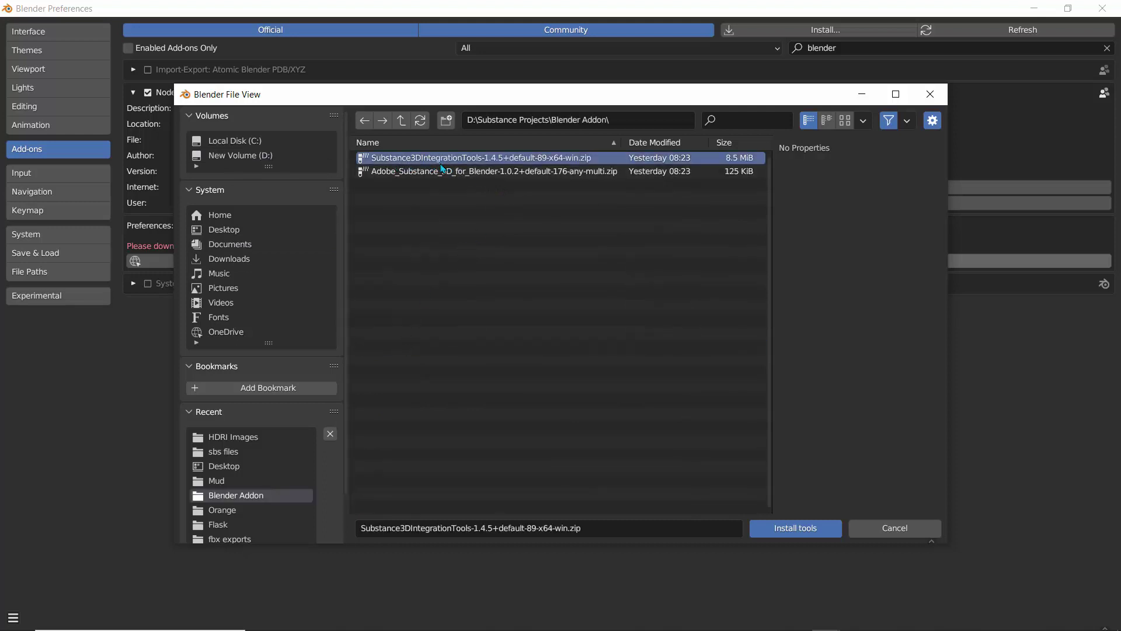
click(795, 529)
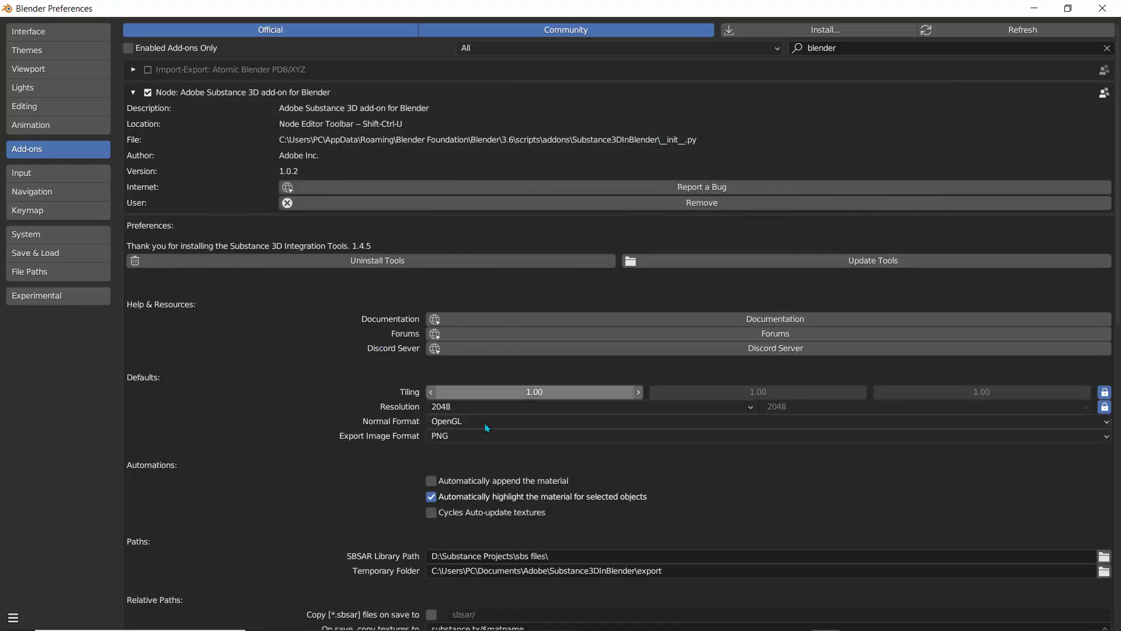
Disable and re-enable the Adobe Substance 3D add-on, collapse its details, and close the preferences
scroll(280, 351, down, 3)
scroll(288, 355, up, 3)
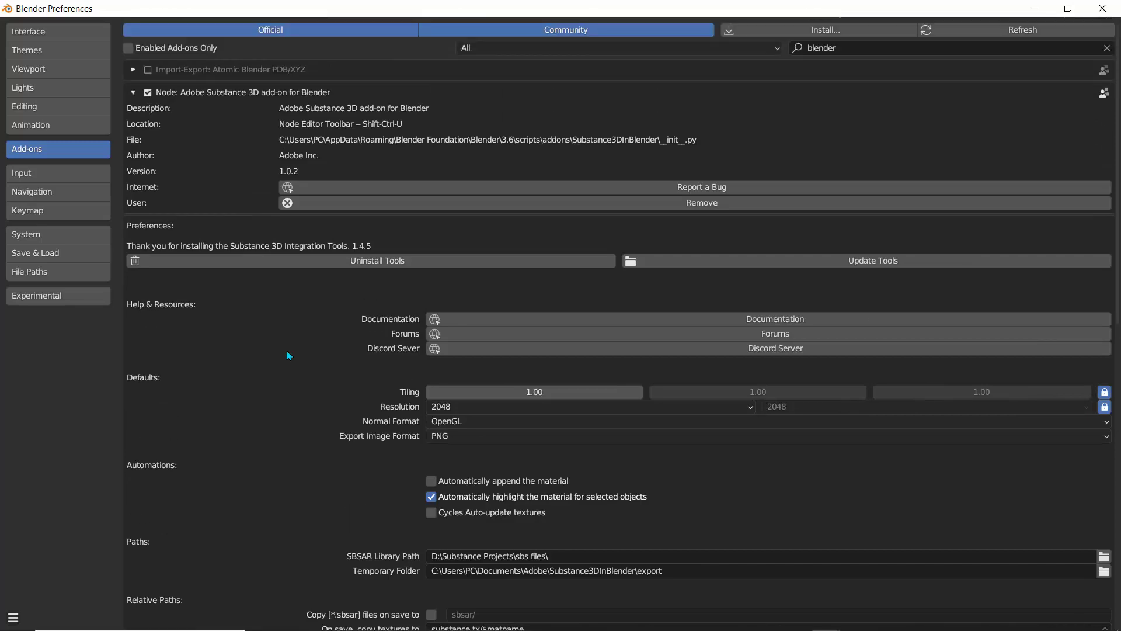
click(148, 93)
click(147, 92)
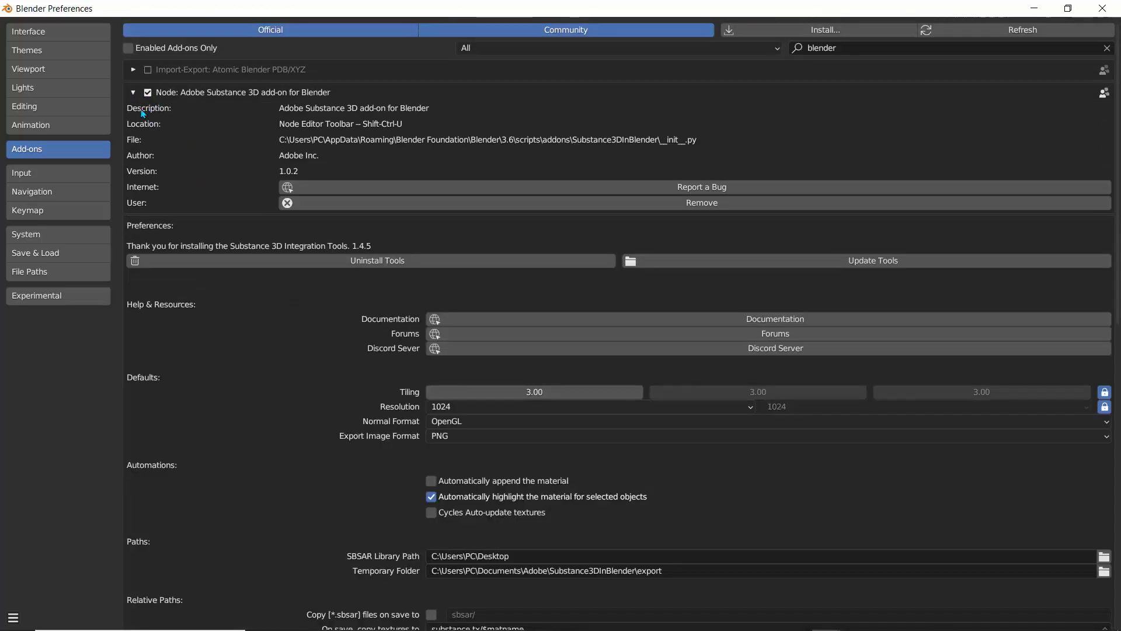
click(134, 93)
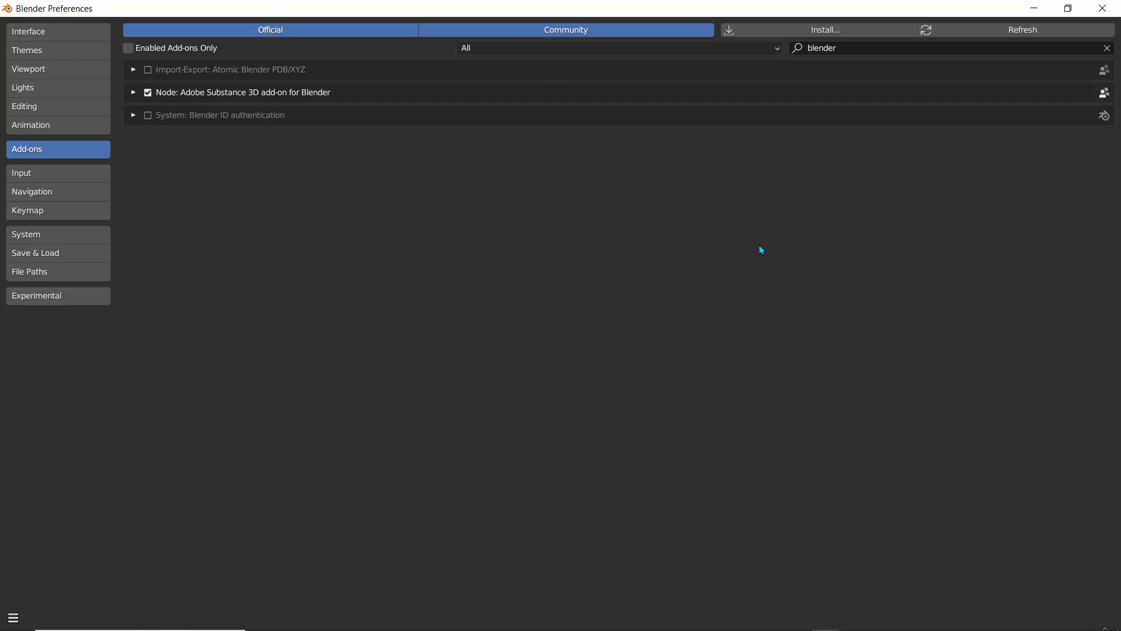
click(1102, 8)
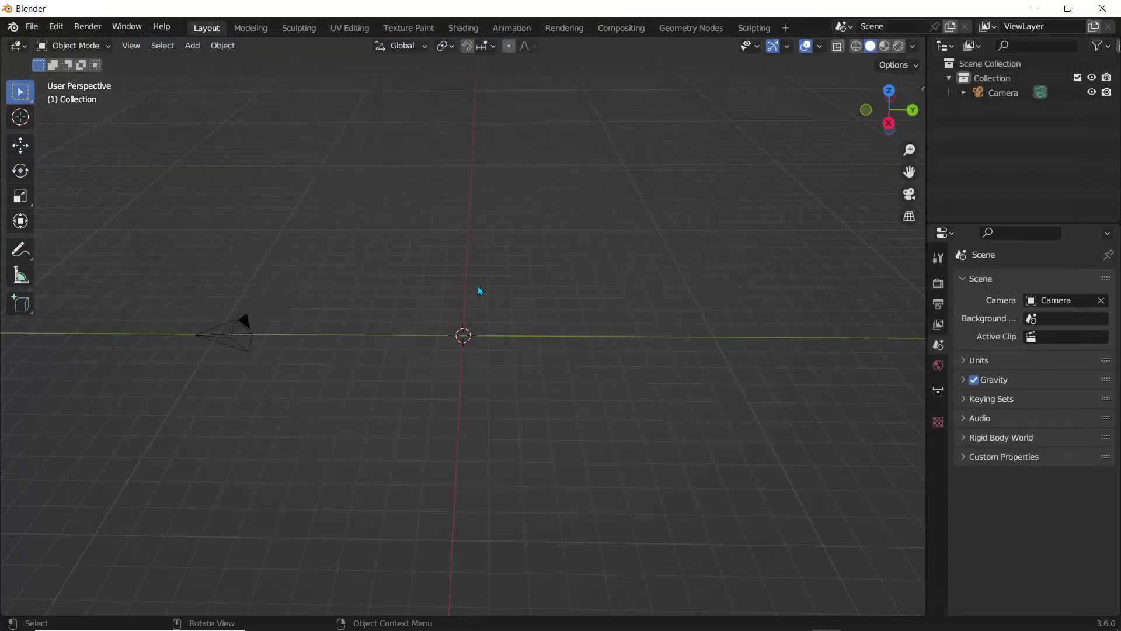
Show the Substance 3D tools in the 3D viewport's sidebar
middle_drag(479, 290, 413, 253)
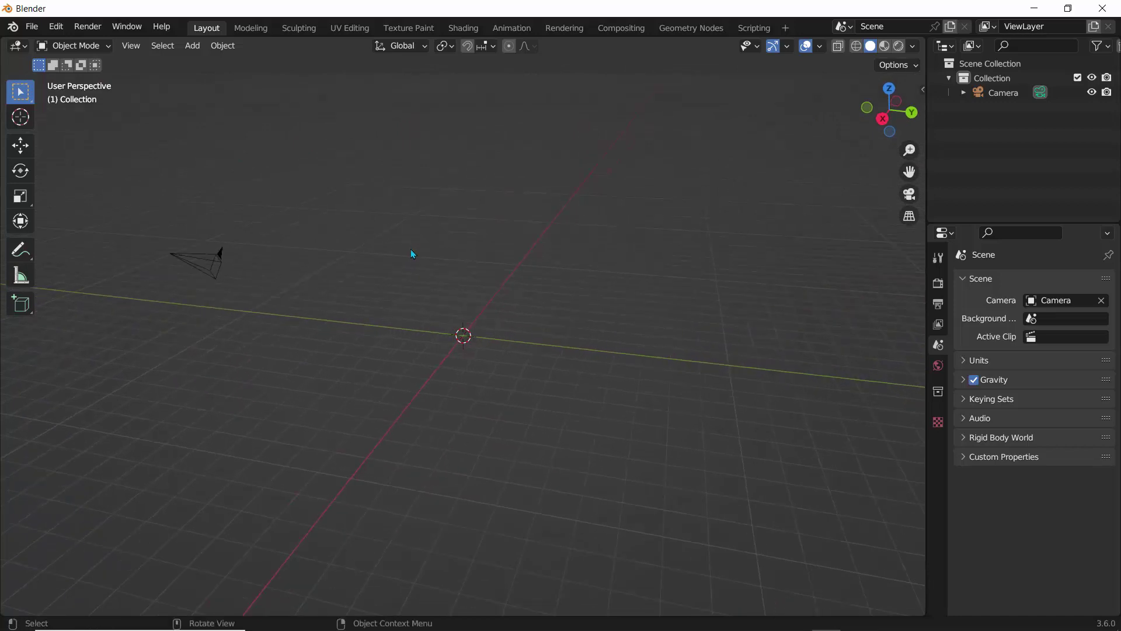
click(920, 88)
click(919, 212)
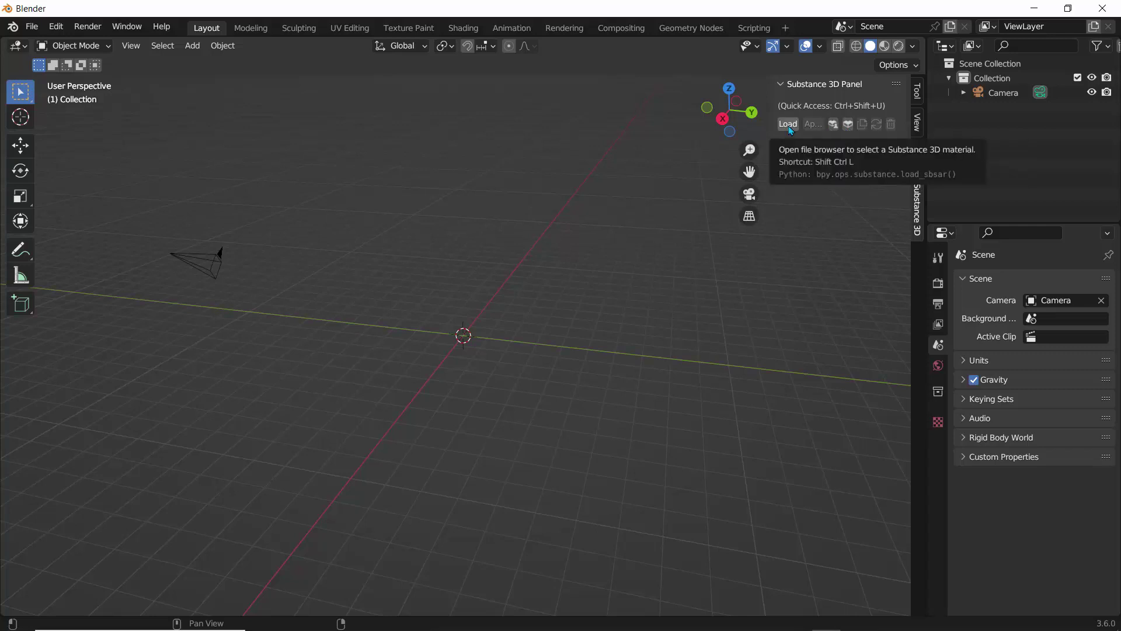
Add a mesh plane at the scene's origin and scale it up uniformly to several times its size
middle_drag(427, 325, 412, 305)
key(shift+a)
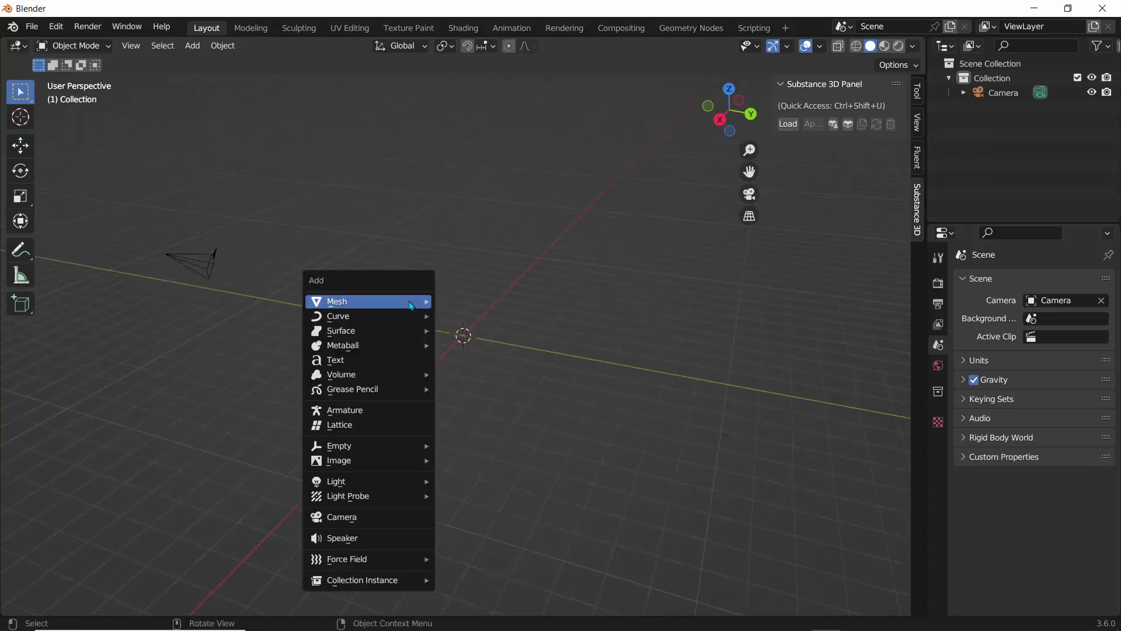
mouse_move(409, 302)
click(462, 316)
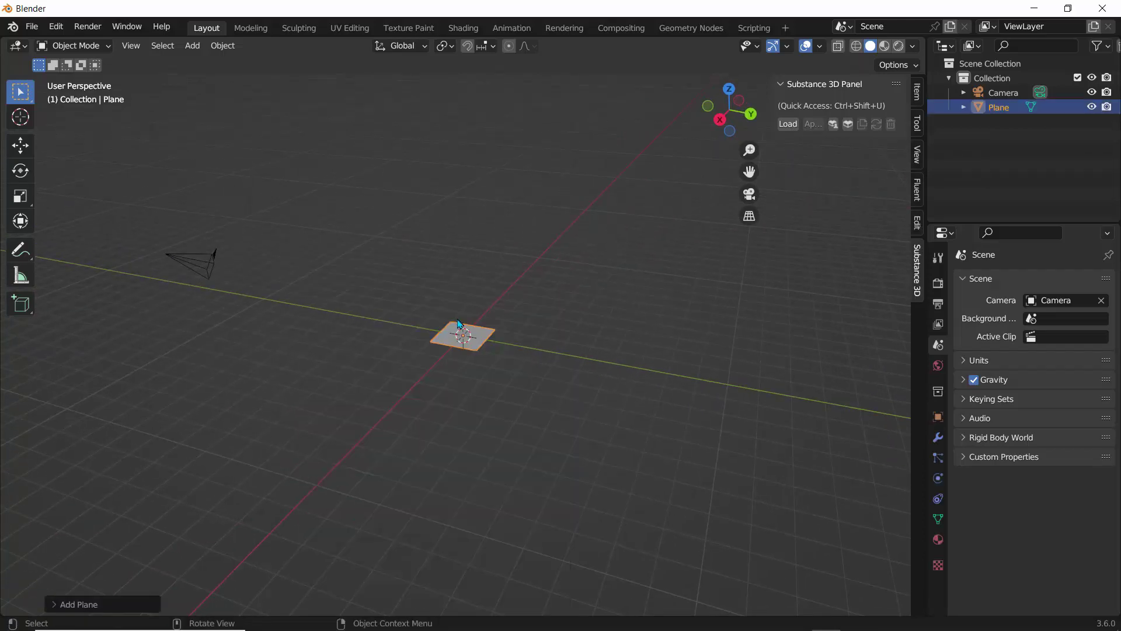
key(s)
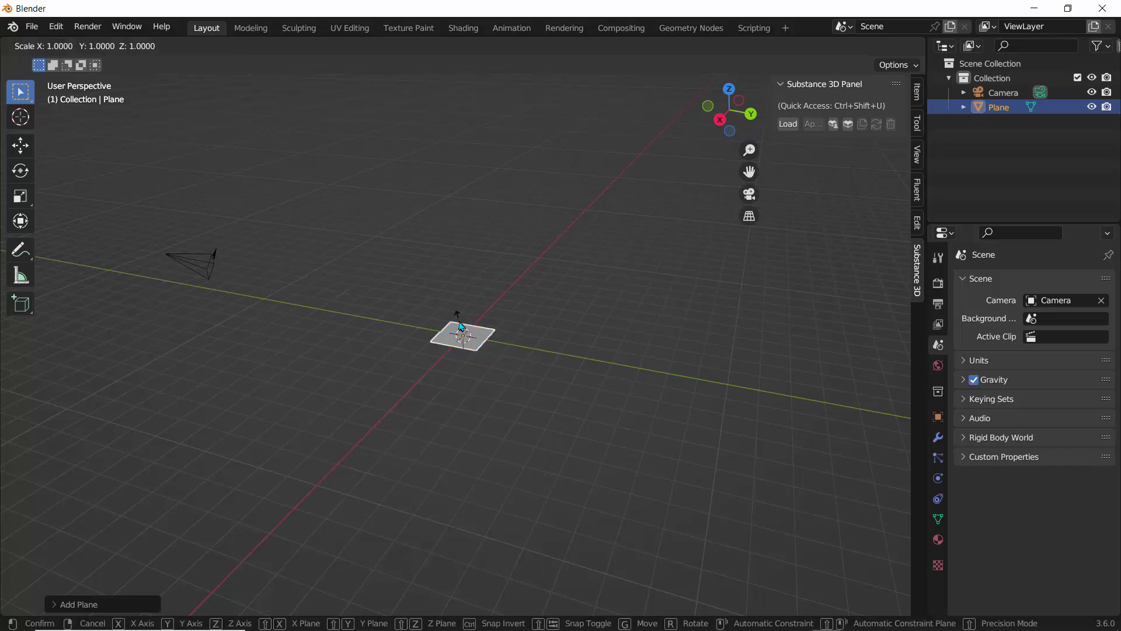
click(345, 295)
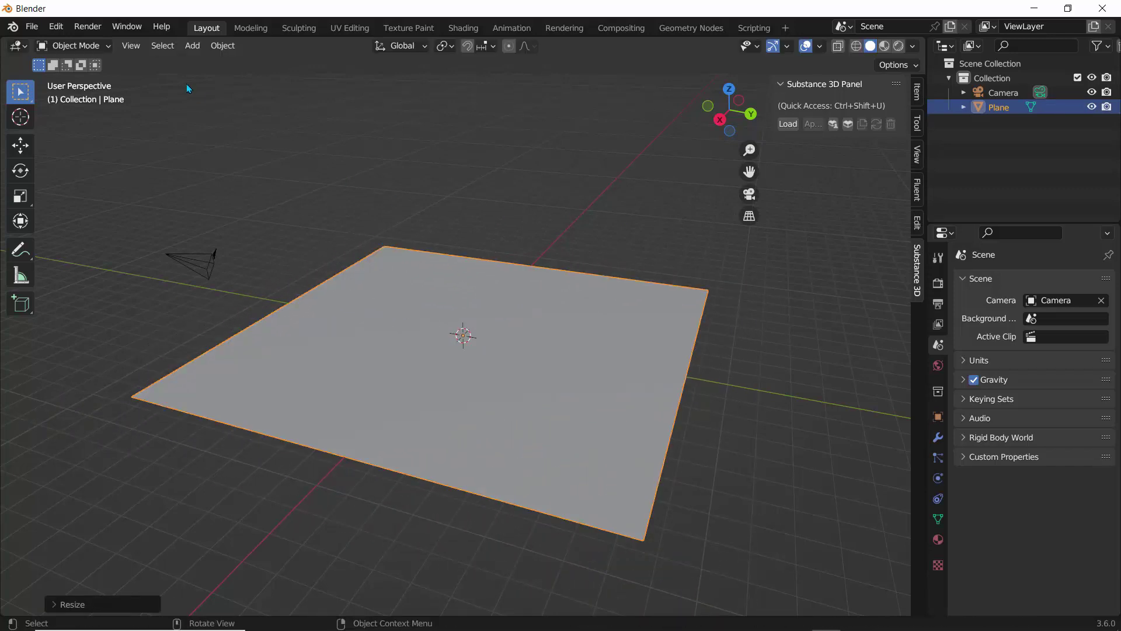
Enter Edit Mode on the plane and subdivide the whole mesh repeatedly into a dense, even grid
key(Tab)
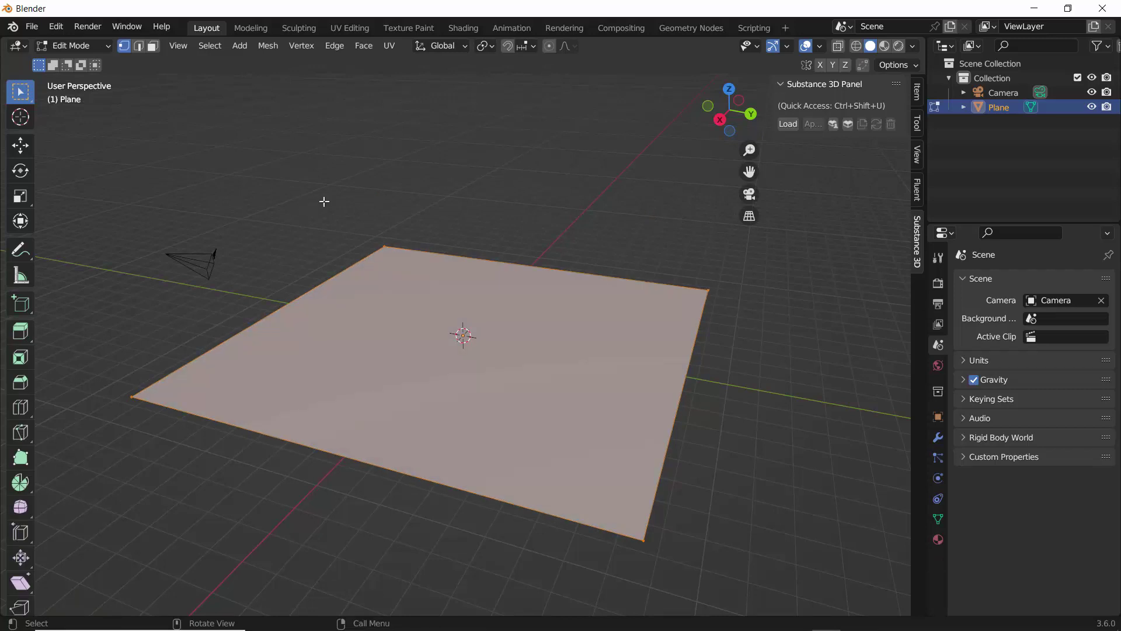
right_click(399, 282)
click(400, 282)
right_click(401, 285)
click(400, 284)
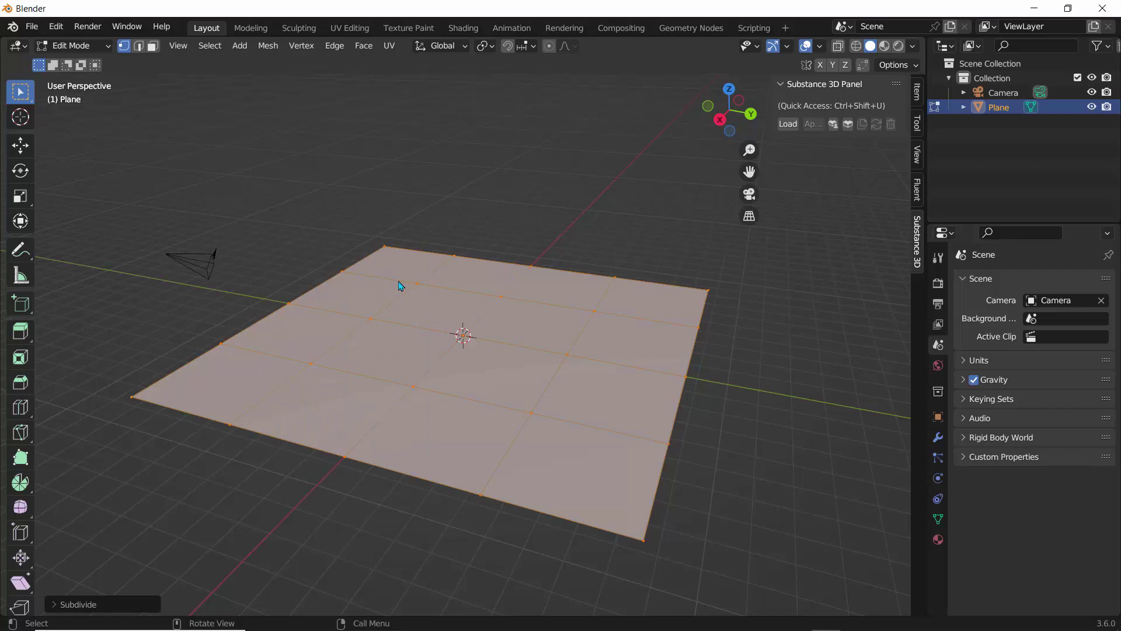
right_click(400, 285)
click(400, 286)
right_click(400, 287)
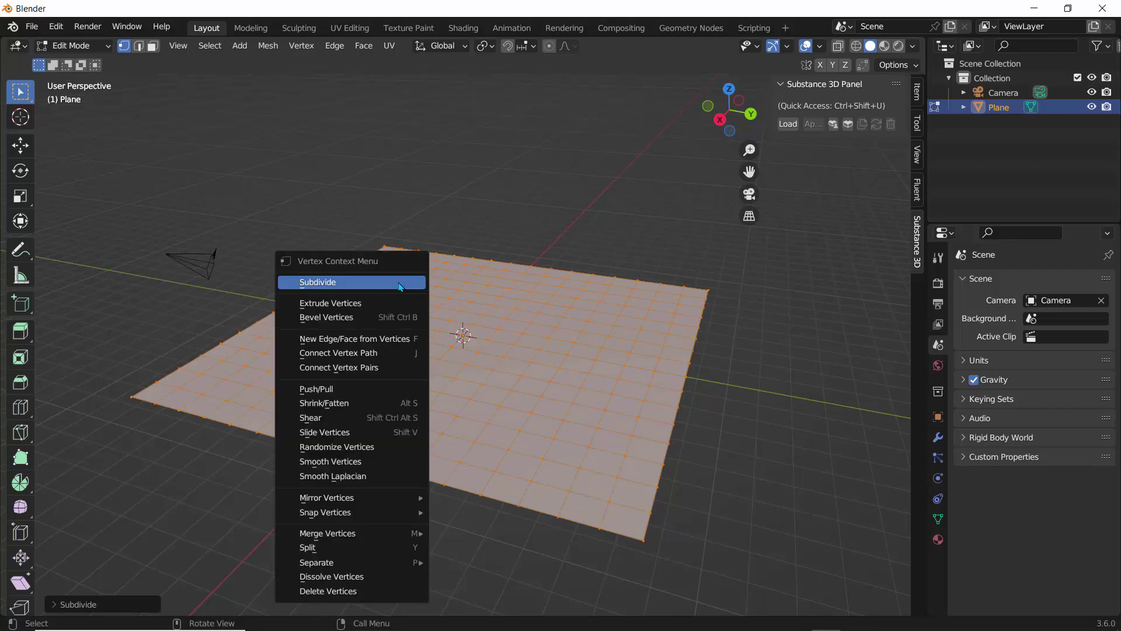
click(400, 283)
right_click(401, 283)
click(402, 282)
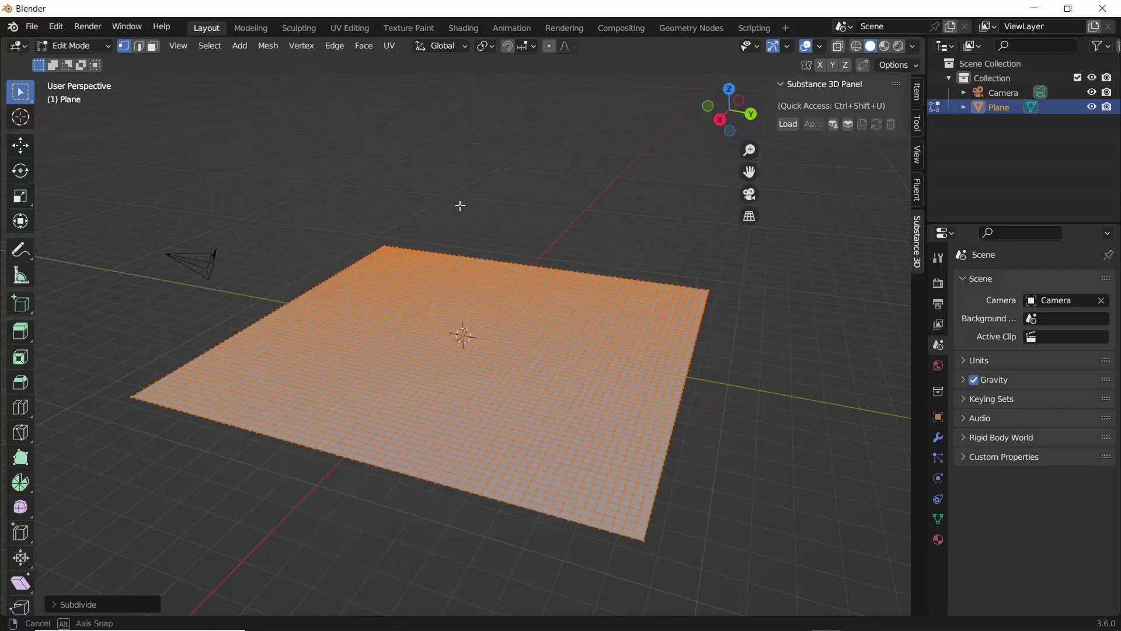
Clear the selection of the whole subdivided mesh and display the plane's modifier properties
middle_drag(458, 205, 450, 225)
click(438, 168)
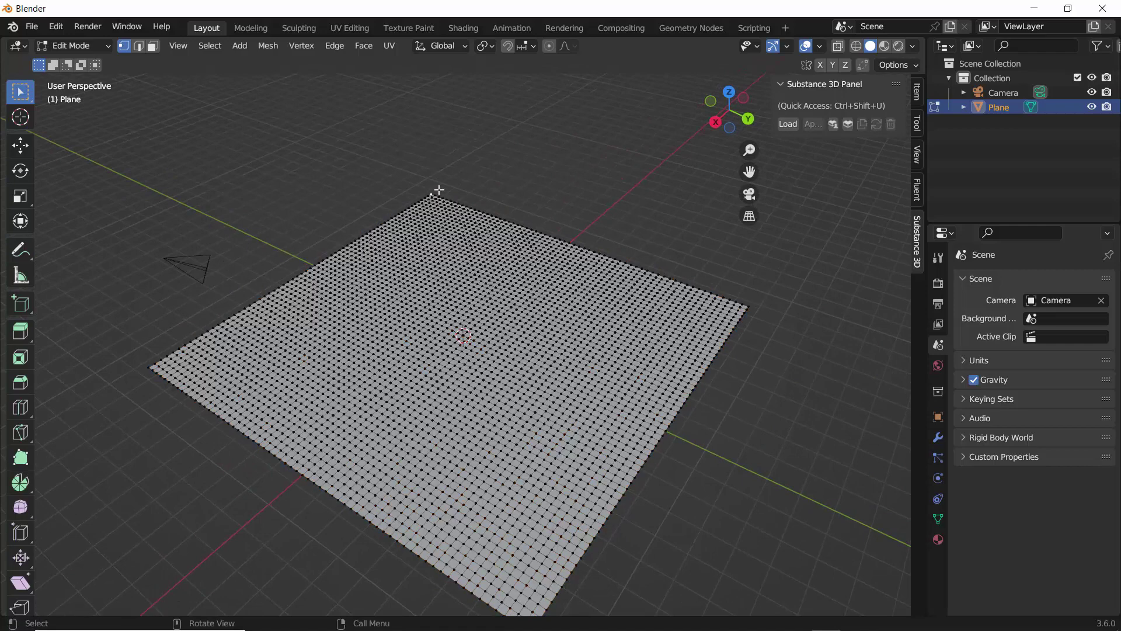
click(937, 436)
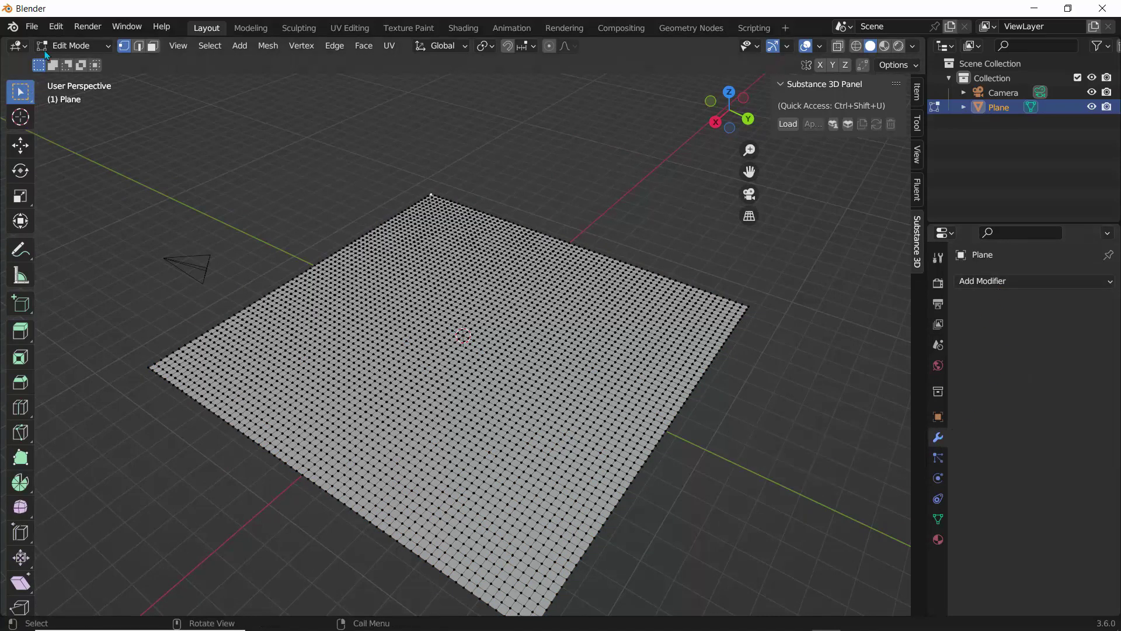
Return the plane to Object Mode and display its material properties
click(72, 46)
click(76, 60)
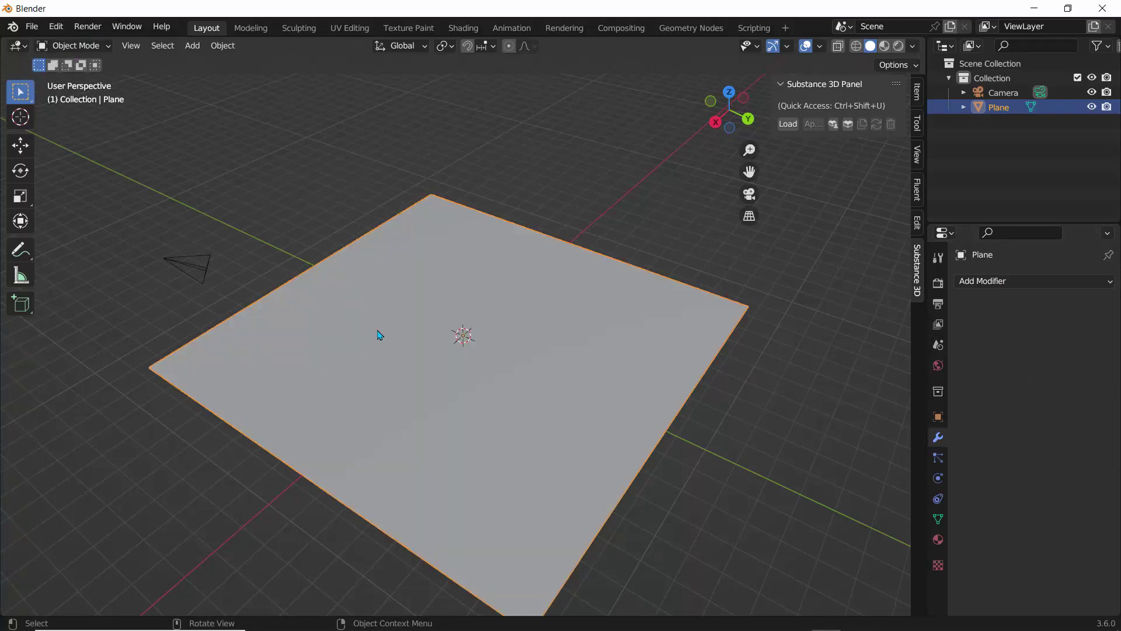
click(286, 231)
click(388, 311)
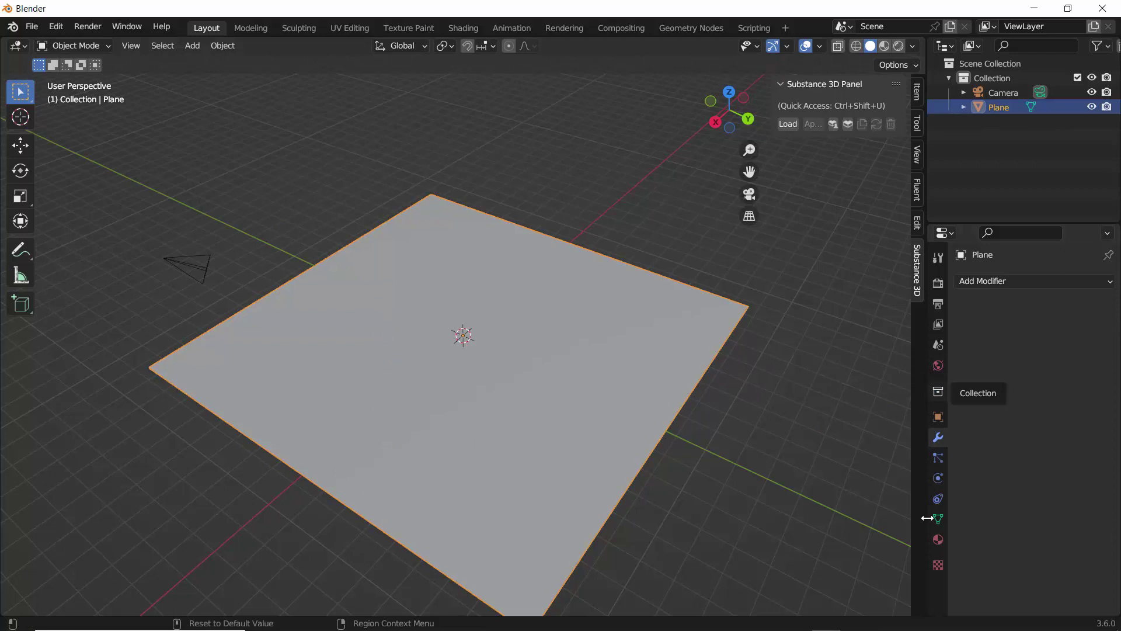
click(938, 538)
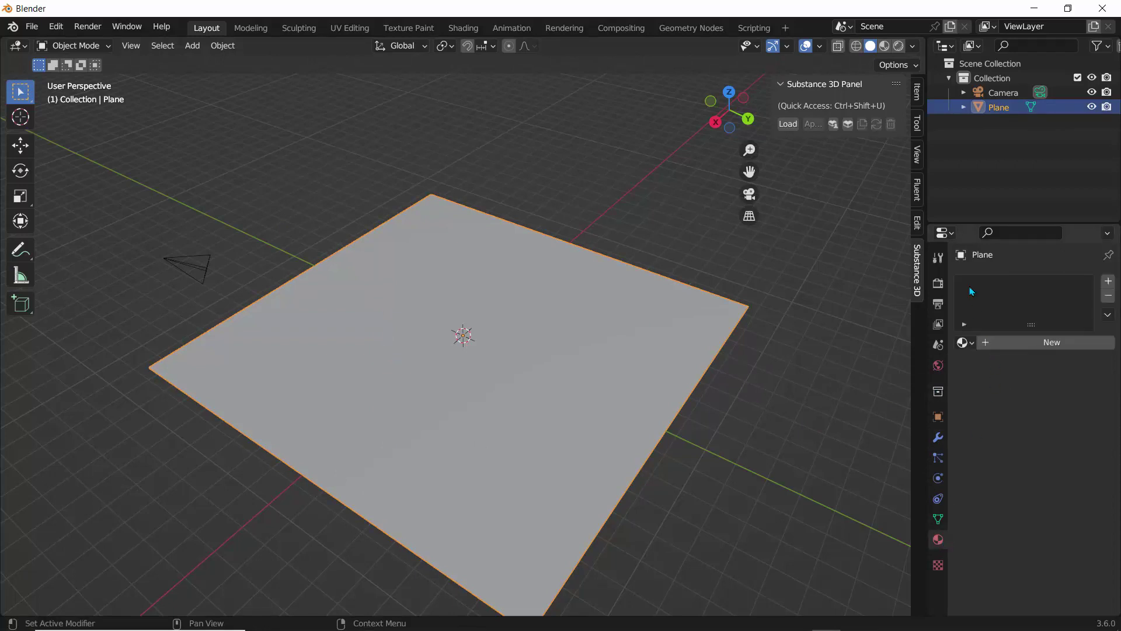
Load the substance material mudmatt.sbsar from the sbs files folder in Substance Projects
click(788, 124)
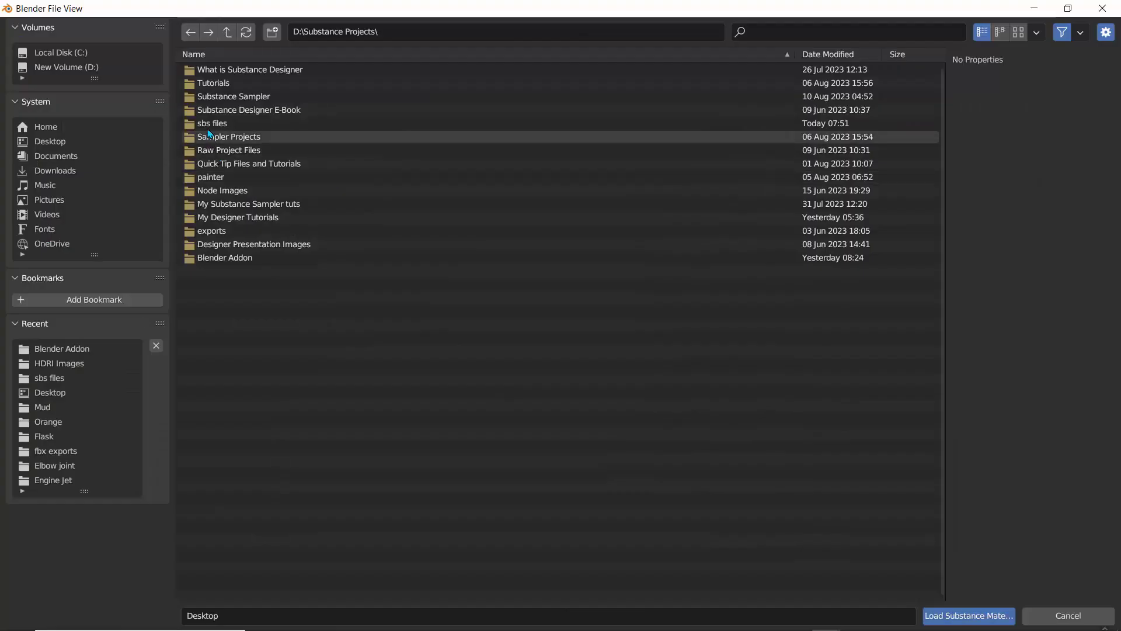
click(208, 127)
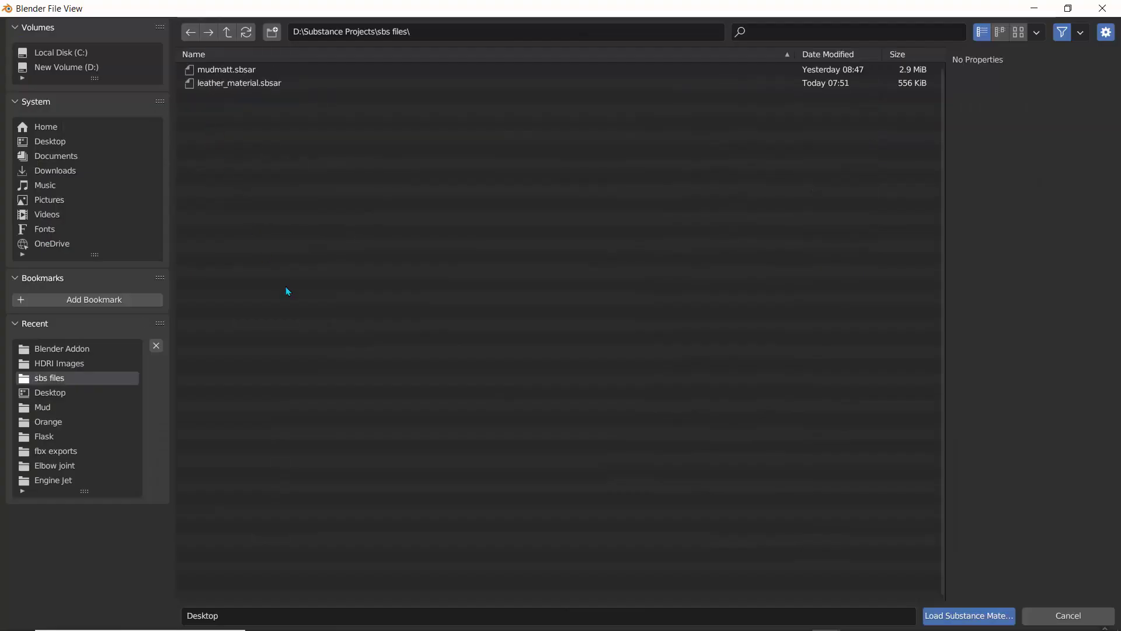
click(232, 70)
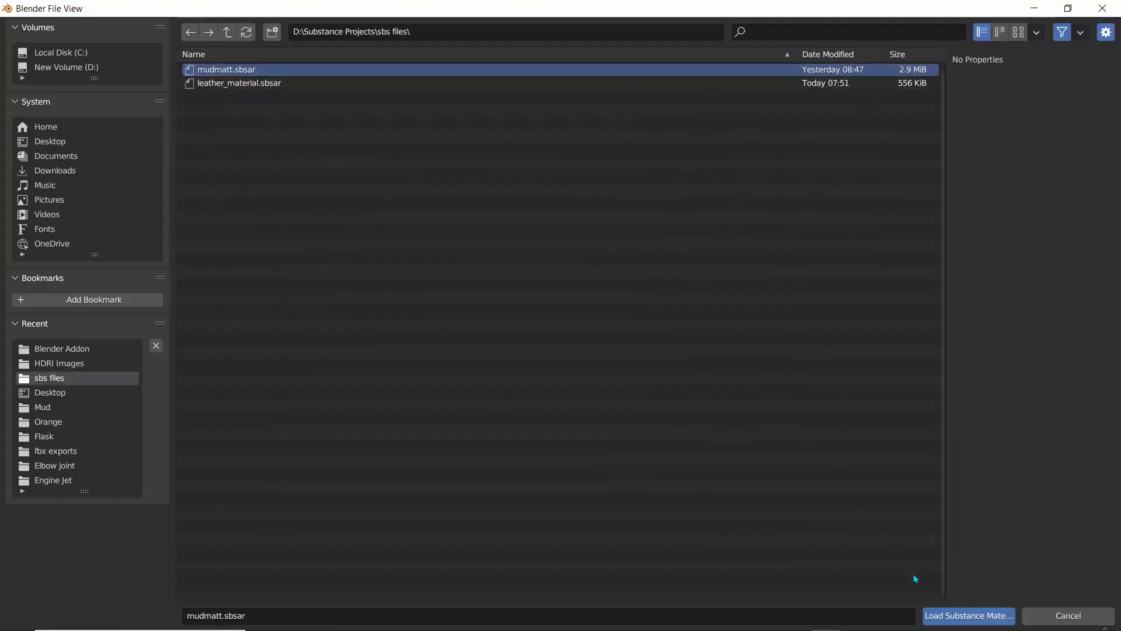
click(967, 616)
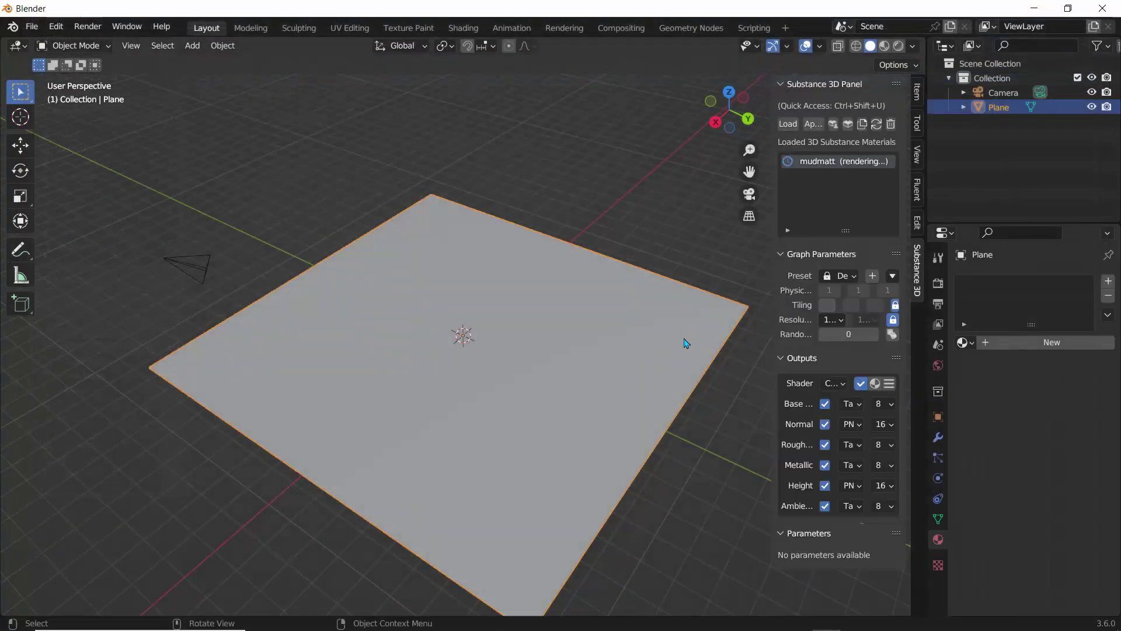
Widen the viewport sidebar and set the mudmatt substance's tiling to 1 and its resolution to 2048
drag(771, 134, 624, 133)
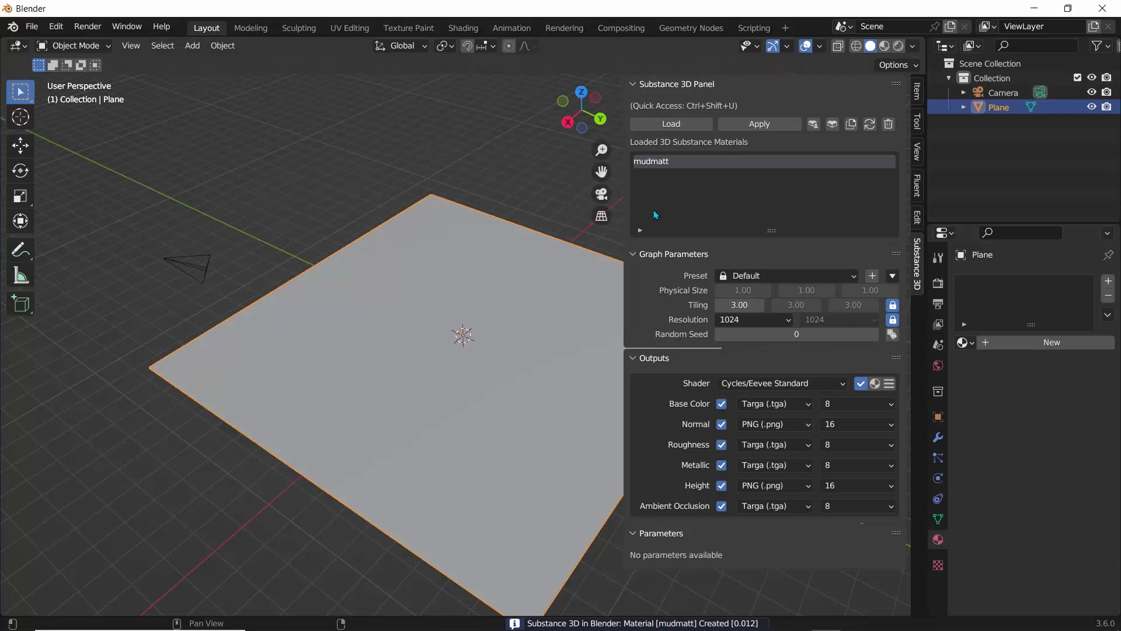
click(739, 304)
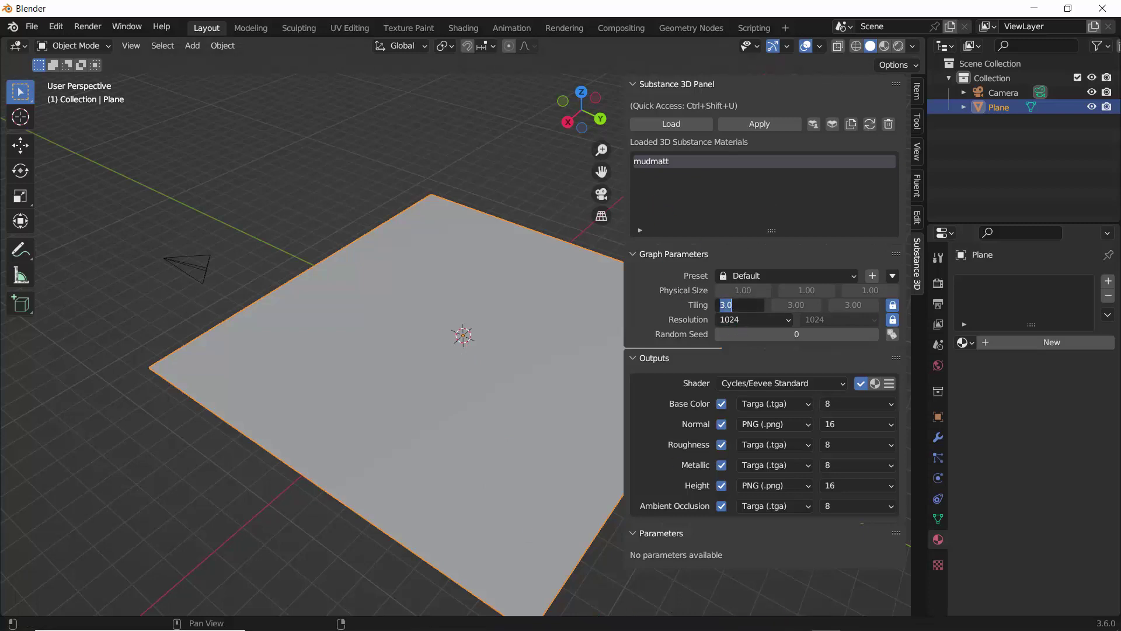
text(1)
key(Return)
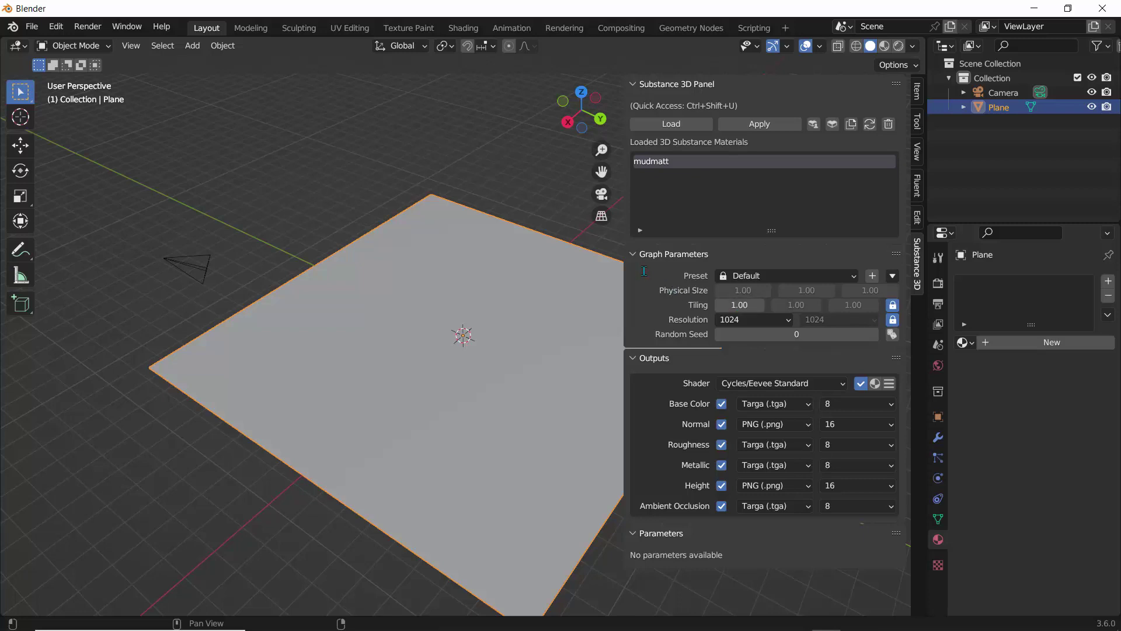
click(791, 325)
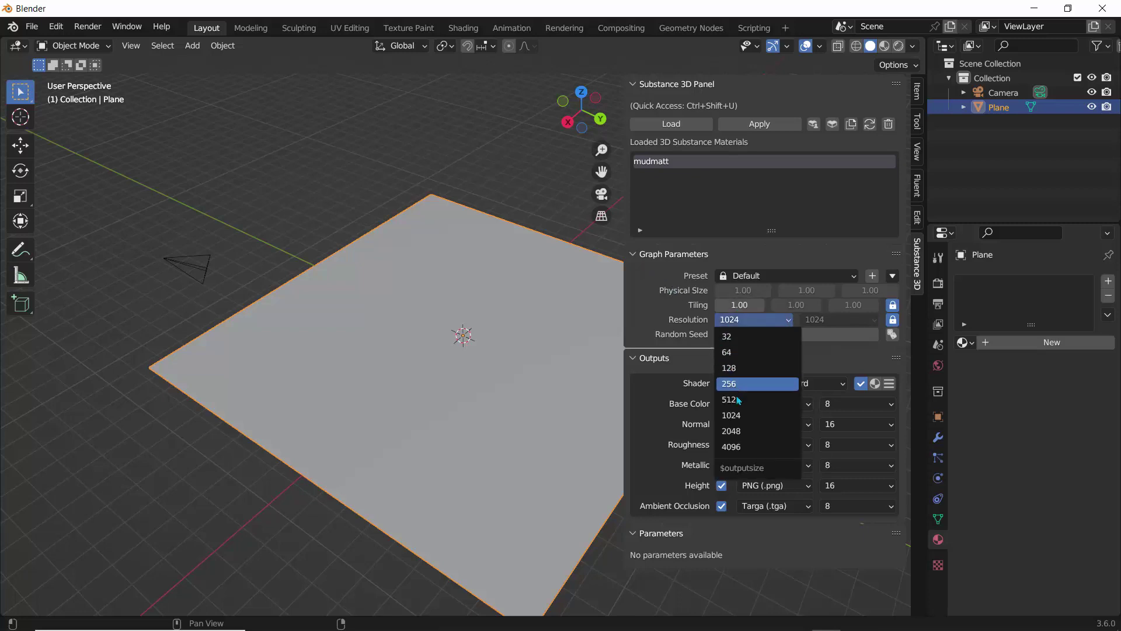
click(736, 430)
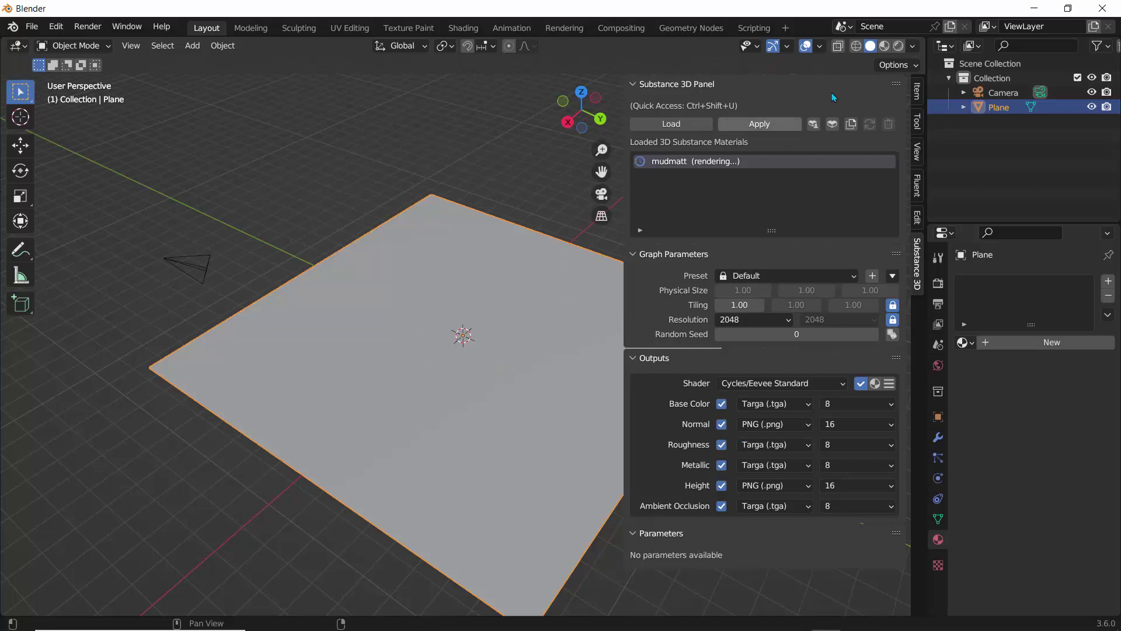
Switch the viewport to Material Preview shading and set the scene's render engine to Cycles
click(886, 46)
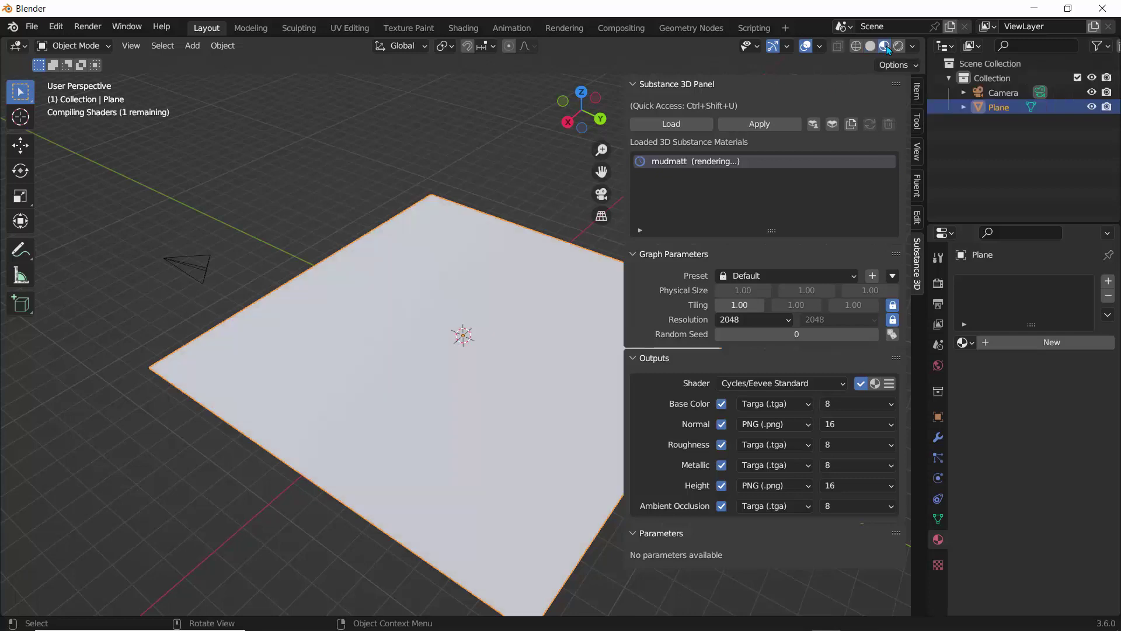
click(937, 283)
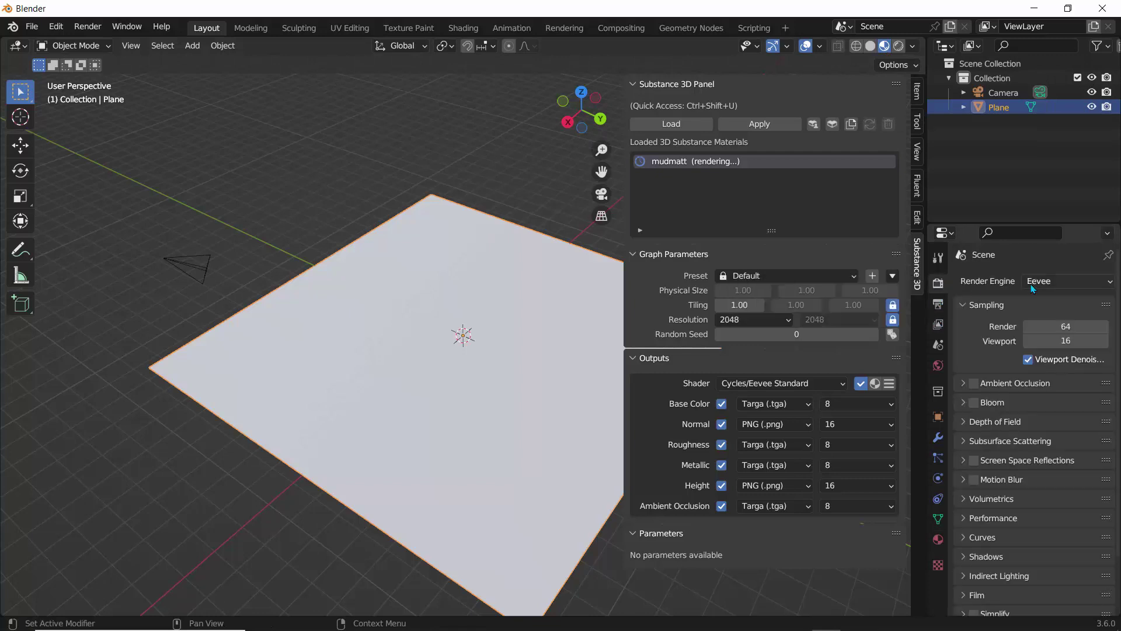
click(1049, 282)
click(1043, 330)
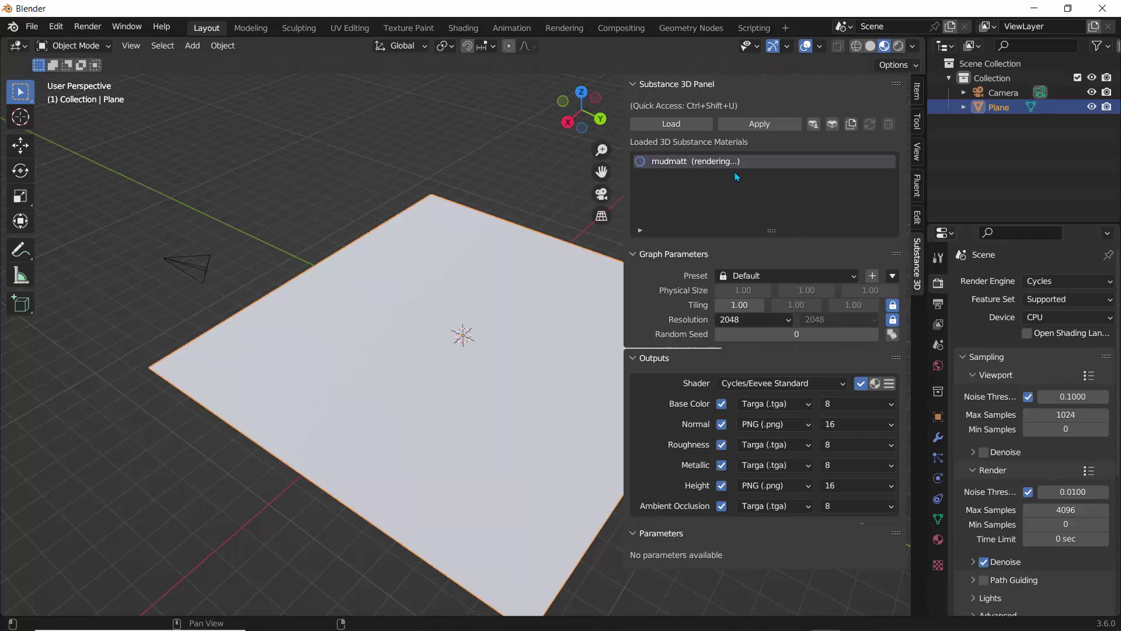
mouse_move(450, 305)
middle_down()
mouse_move(430, 290)
mouse_move(444, 301)
middle_up()
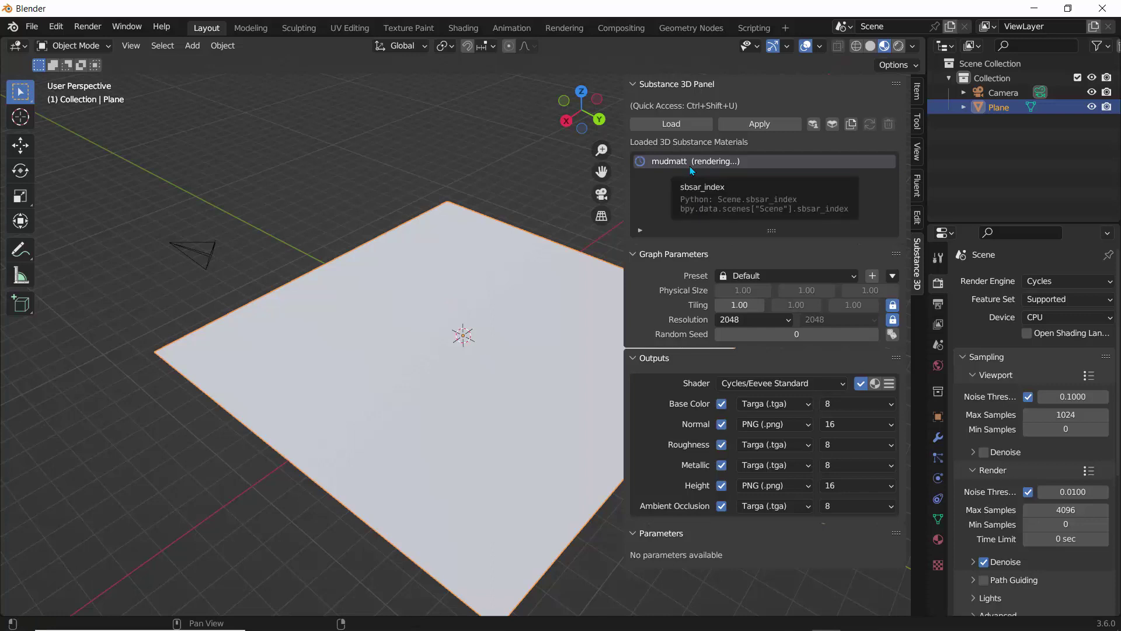
Assign the existing mudmatt material to the plane and view its textured surface
click(938, 540)
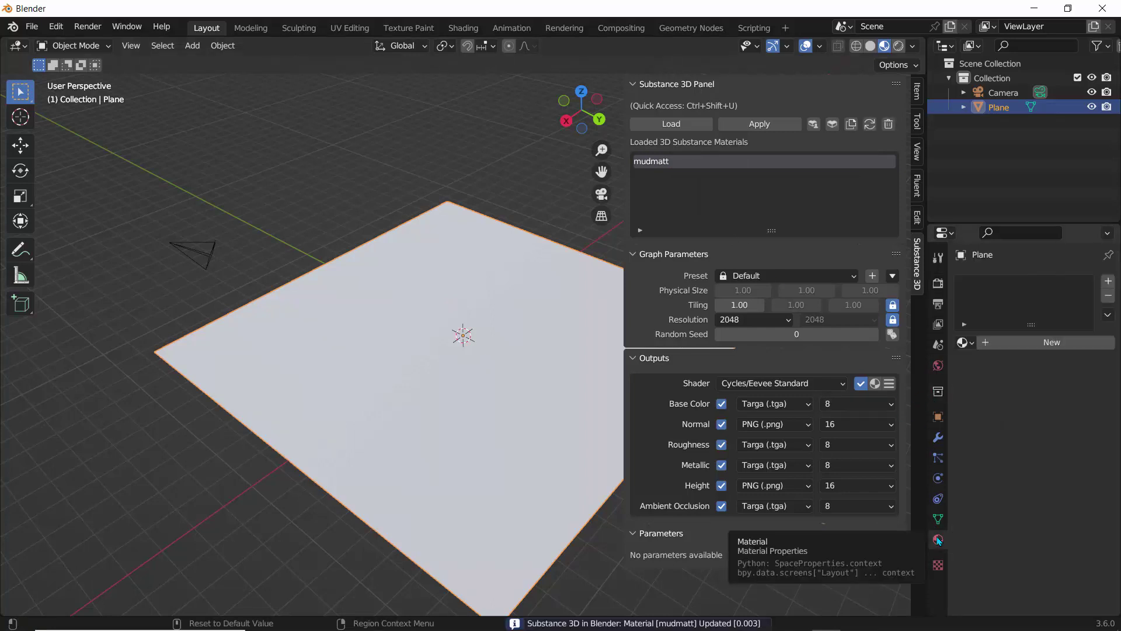
click(965, 342)
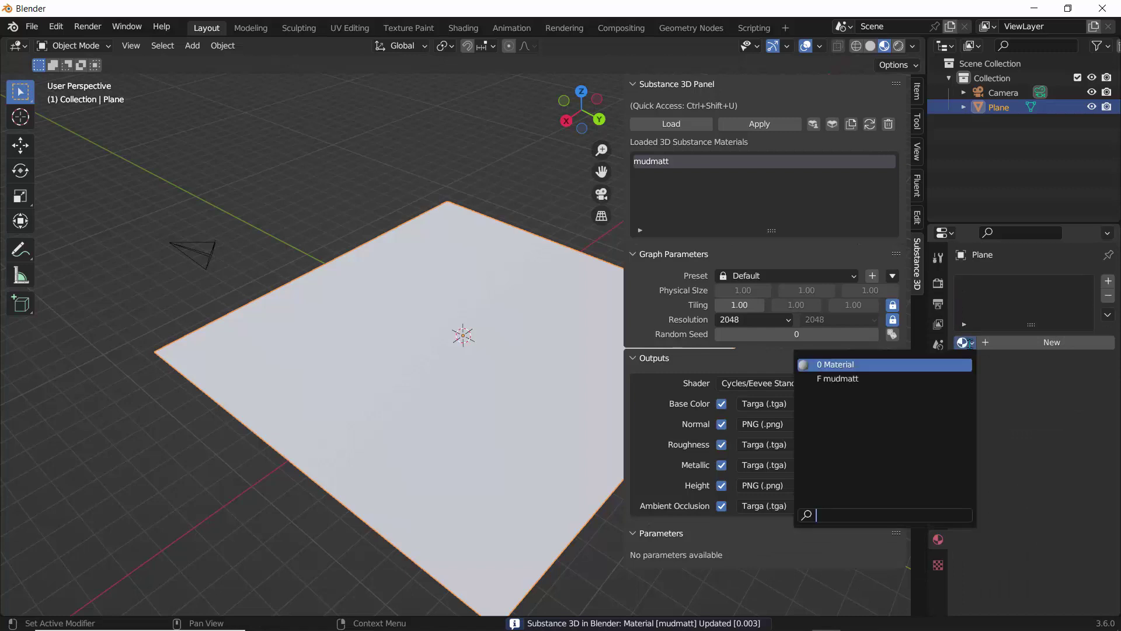
click(847, 379)
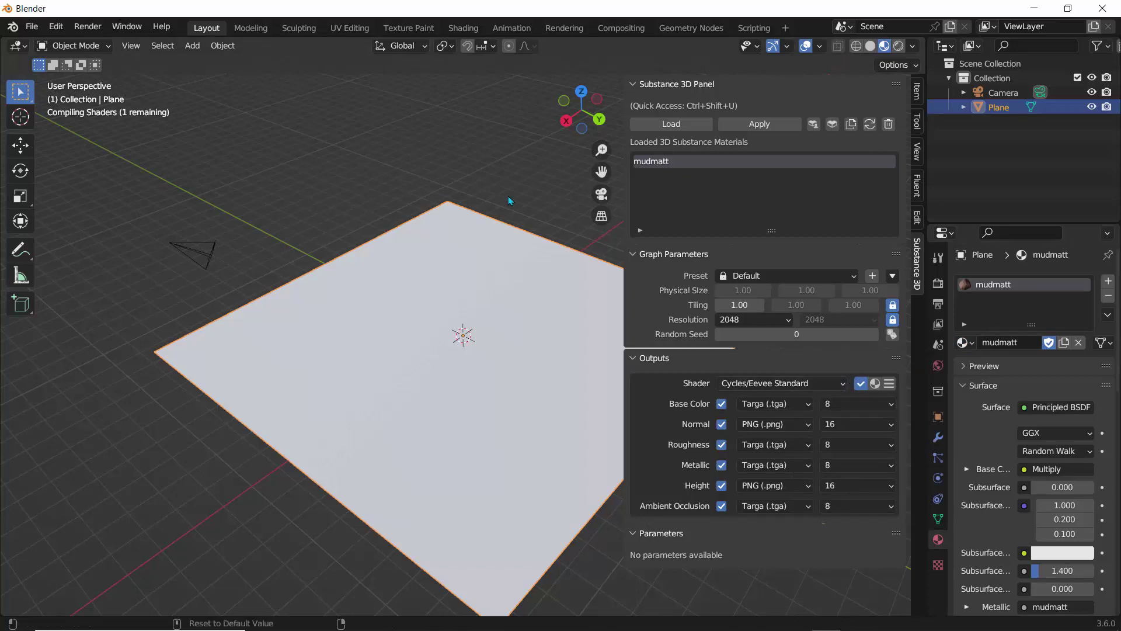
middle_drag(480, 332, 453, 356)
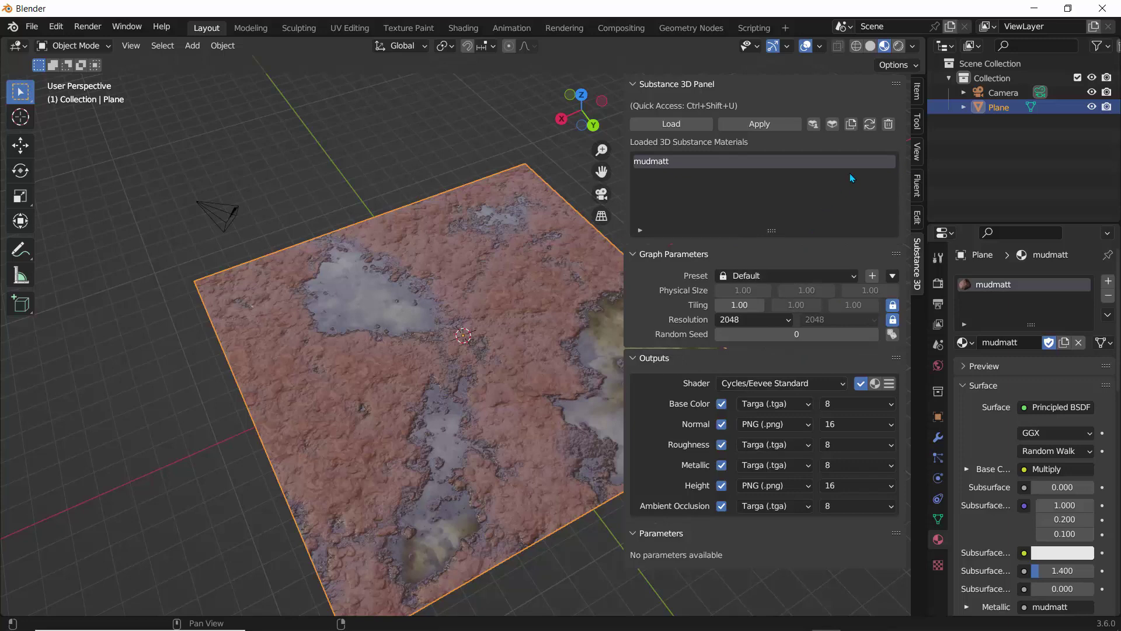
Apply the loaded mudmatt substance to the plane from the Substance 3D tools and hide the viewport sidebar
click(779, 124)
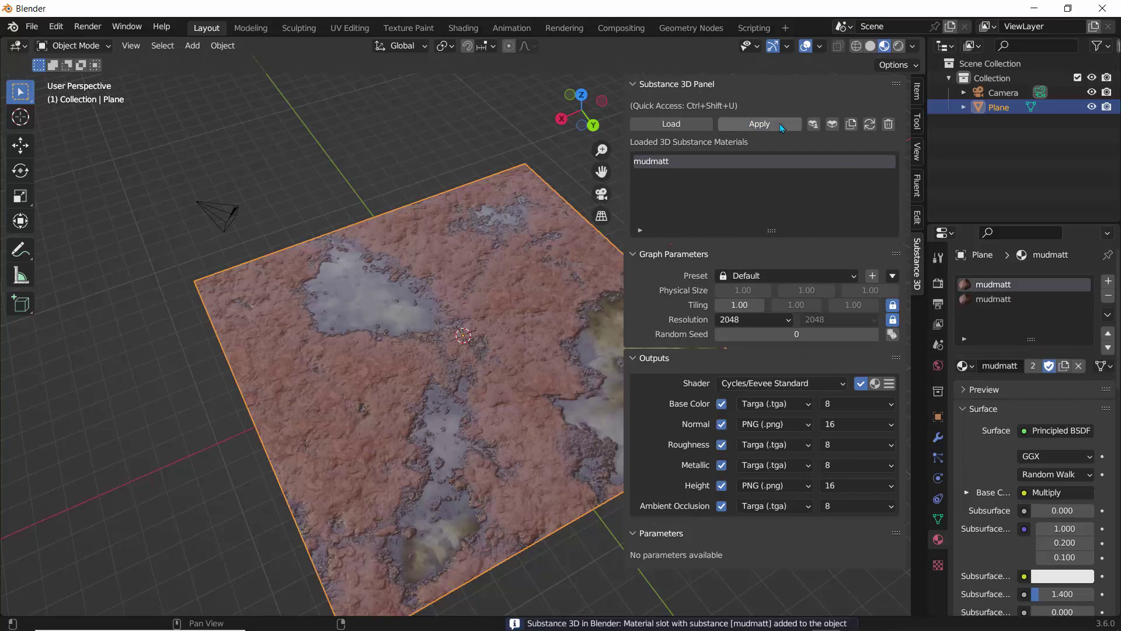
key(n)
middle_drag(528, 289, 505, 301)
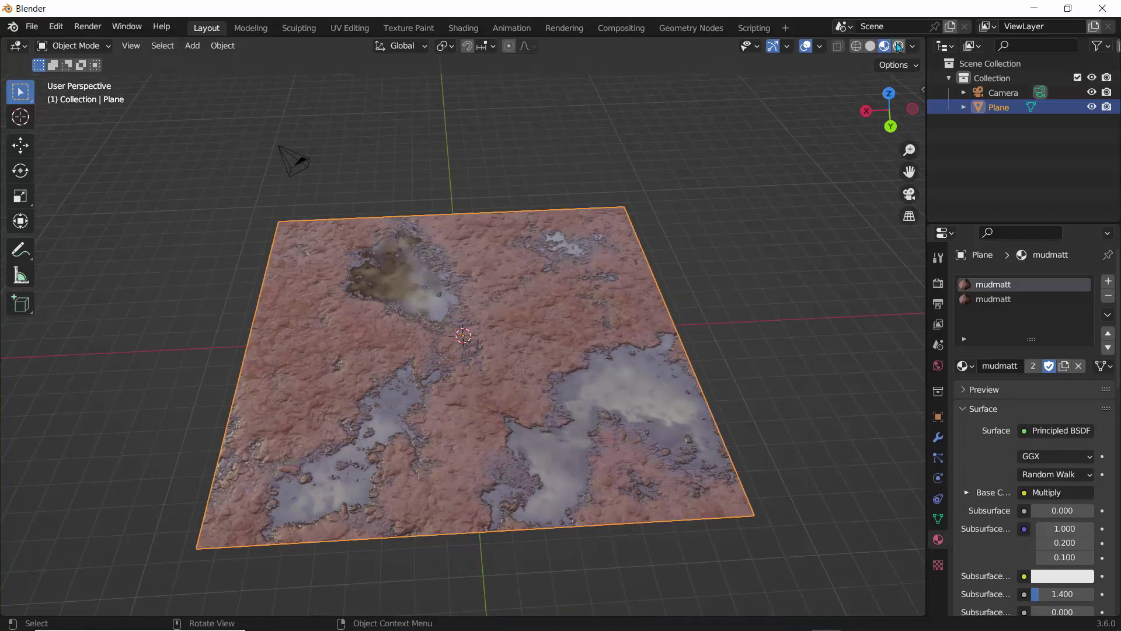
Switch the viewport to Rendered shading and inspect the mud plane from another angle
click(899, 46)
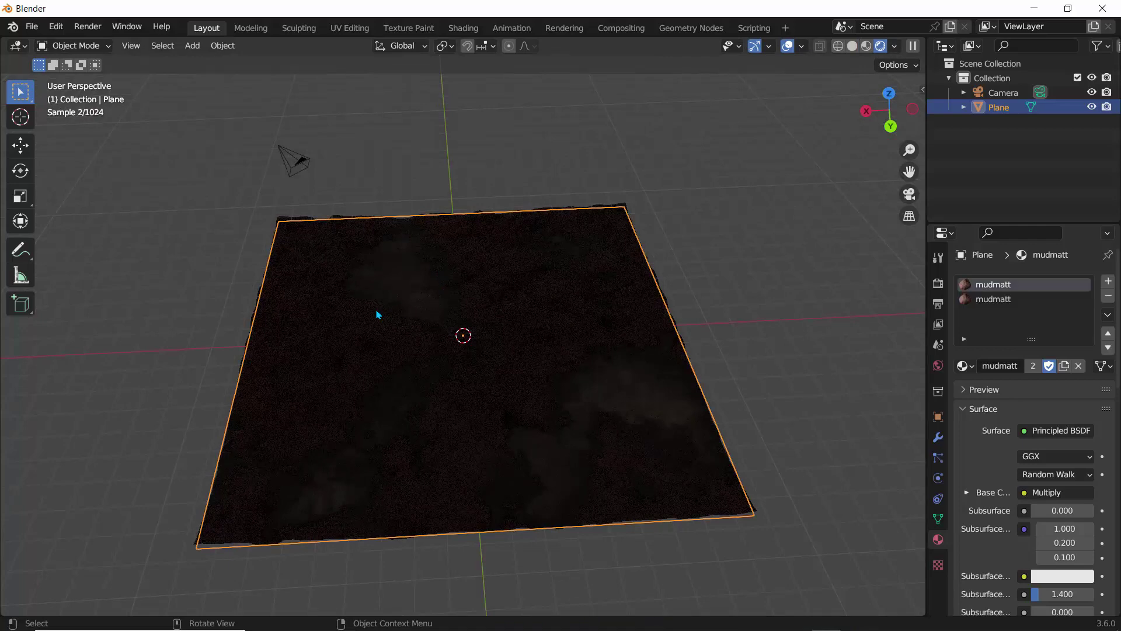
middle_drag(377, 315, 753, 145)
scroll(474, 323, up, 5)
scroll(475, 324, down, 5)
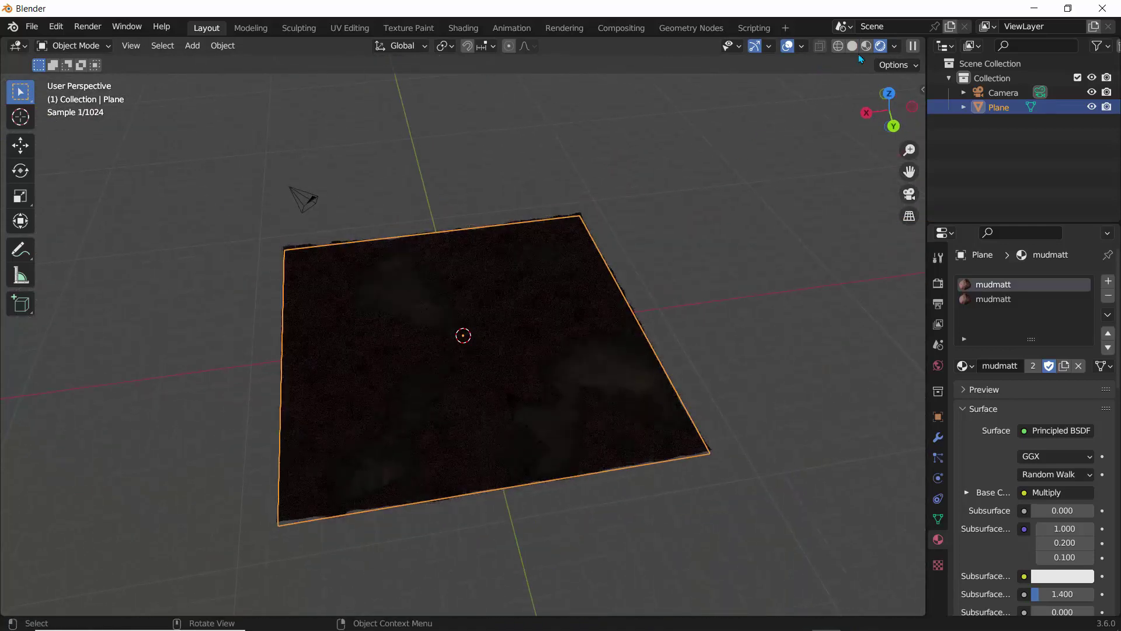
Widen the properties editor and use an Environment Texture for the world background colour
drag(925, 104, 787, 111)
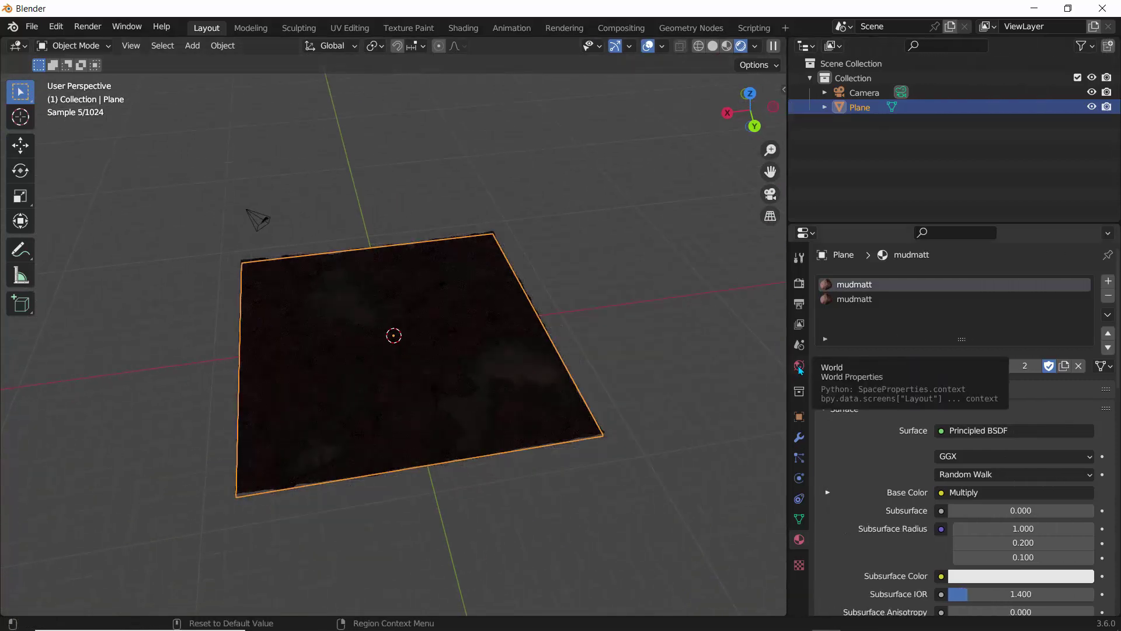
click(799, 366)
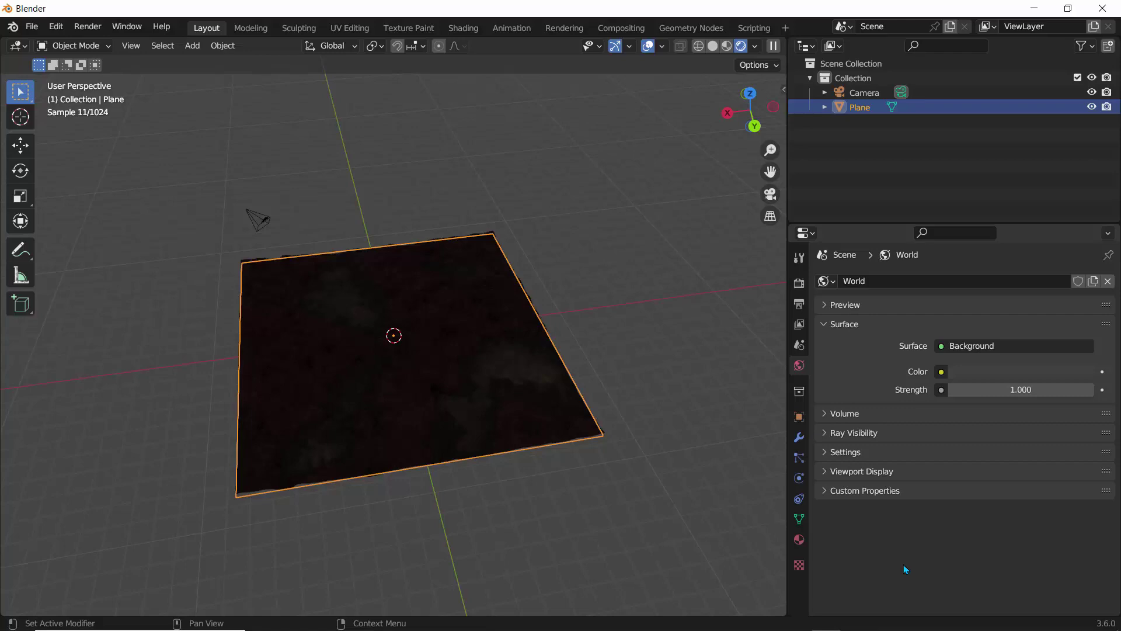
click(941, 371)
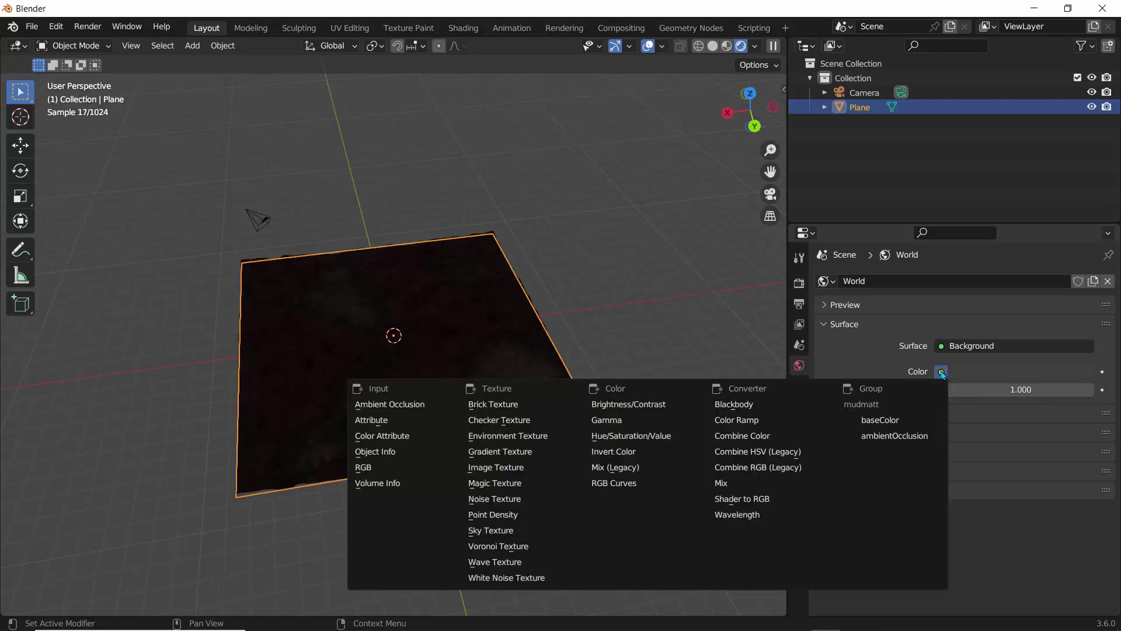
click(508, 435)
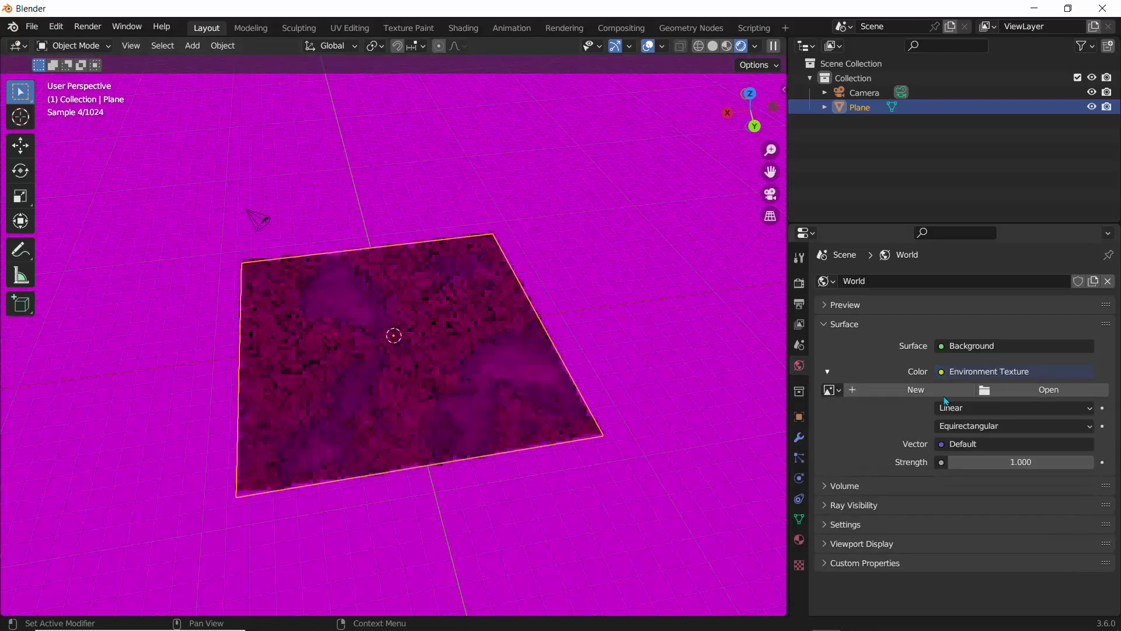
Load spruit_sunrise_4k.exr from the HDRI Images folder in Blender Here as the world's environment image
click(1015, 390)
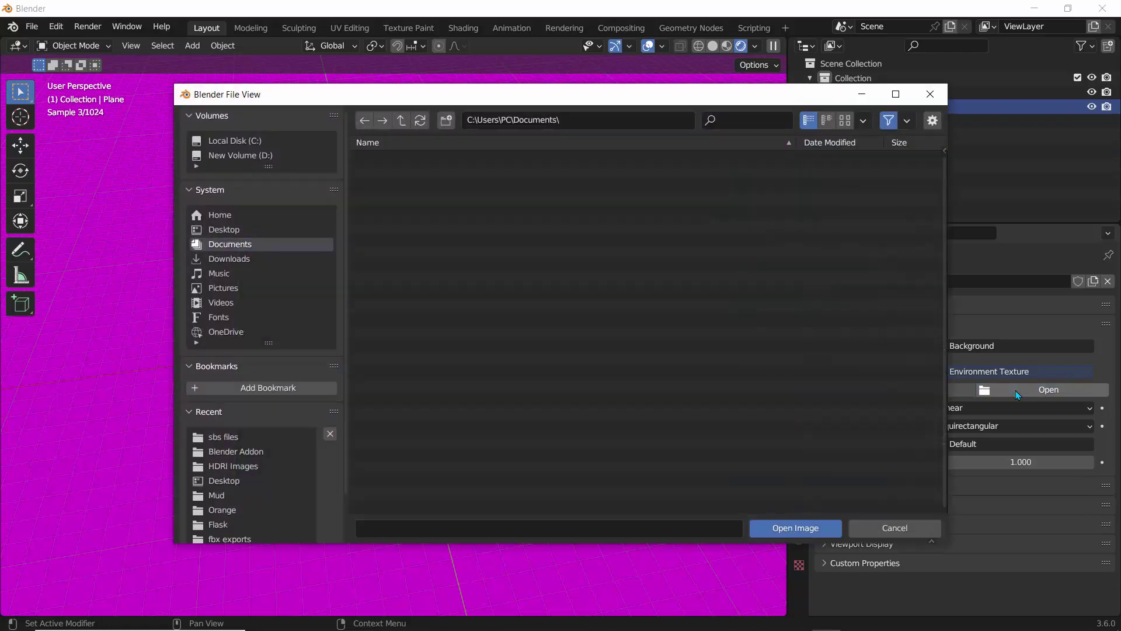
click(221, 337)
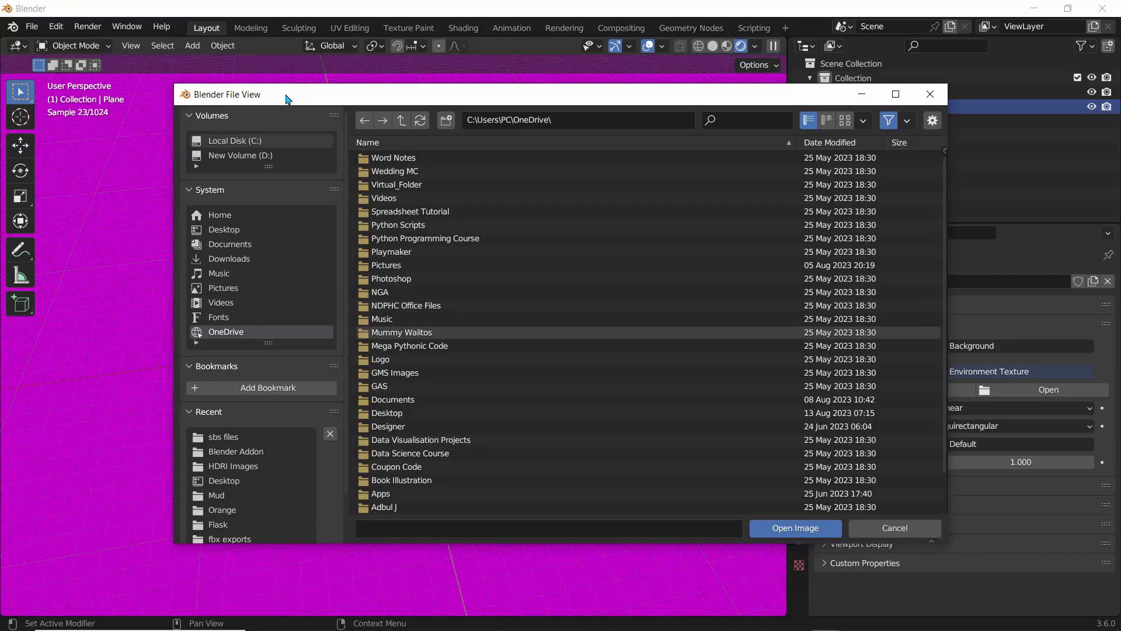
drag(288, 100, 330, 207)
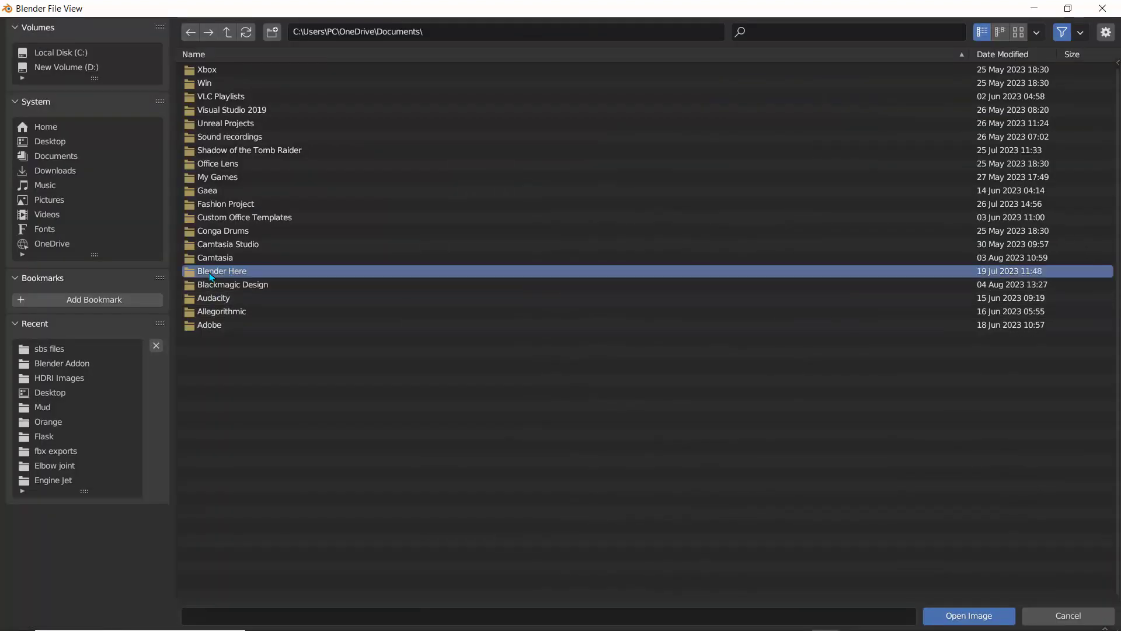
double_click(212, 278)
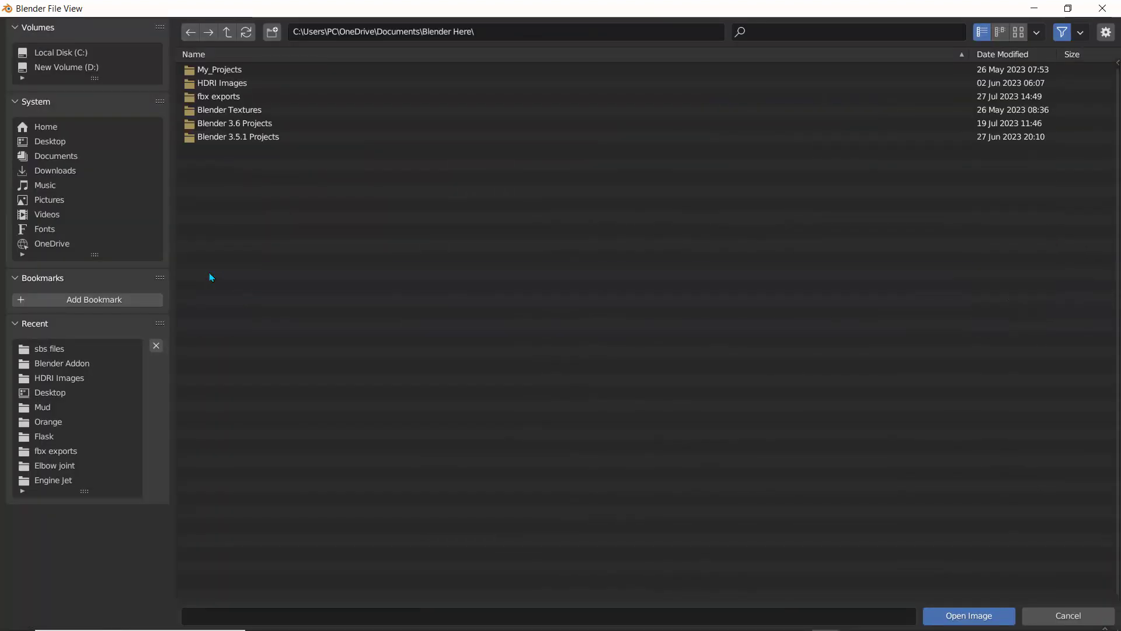
double_click(213, 83)
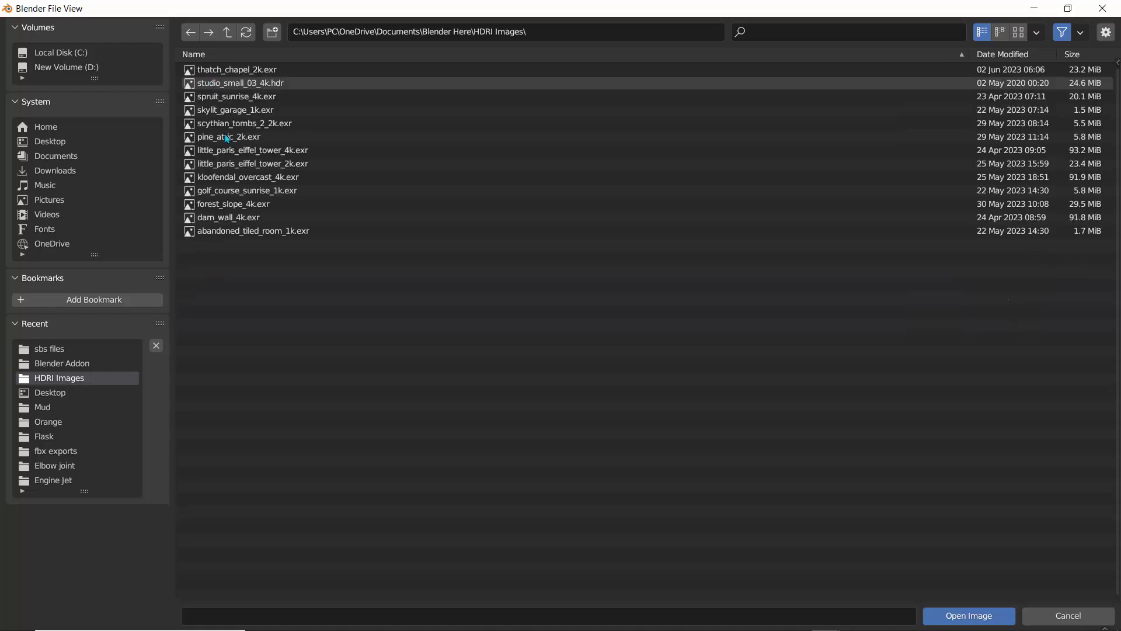
click(233, 99)
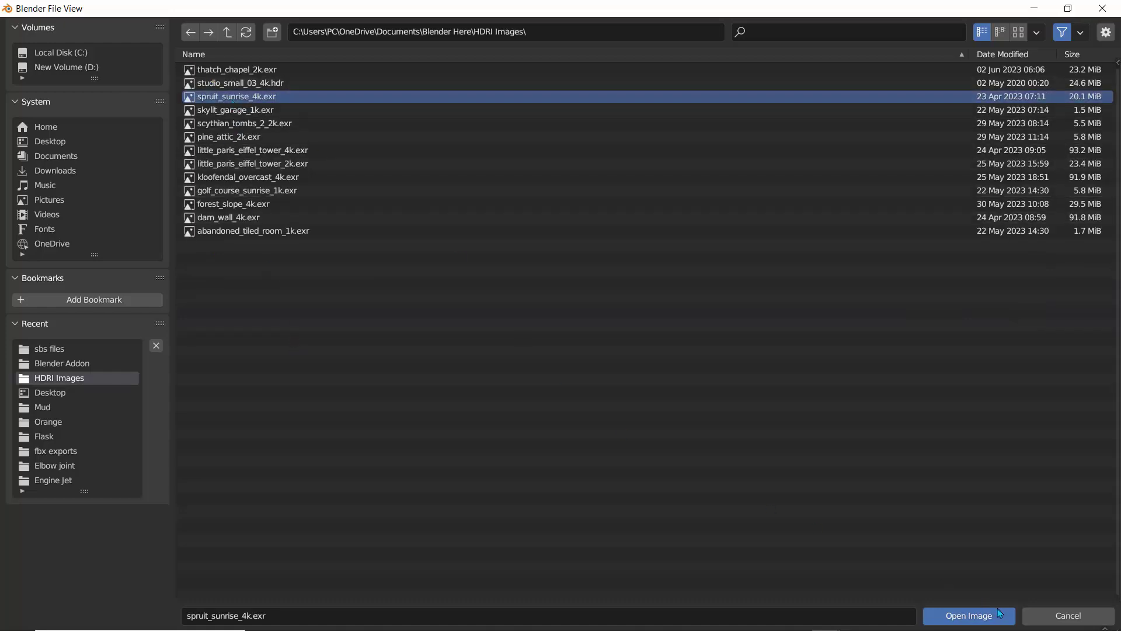
click(969, 615)
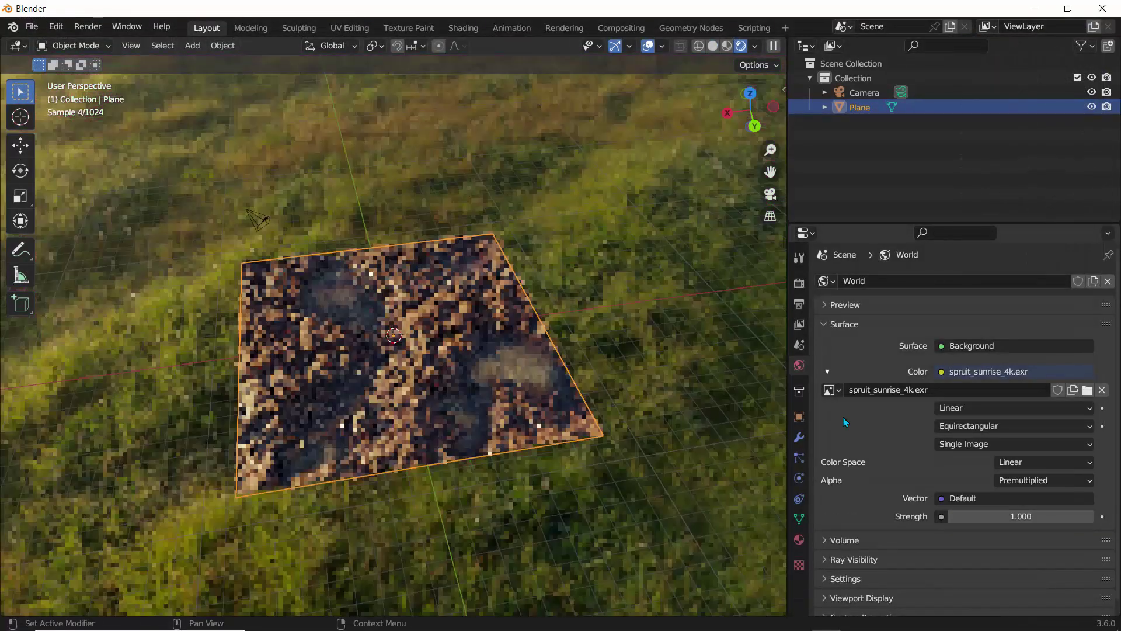
Make the film background transparent in the render settings so the HDRI image is hidden behind the mud plane
middle_drag(178, 342, 327, 350)
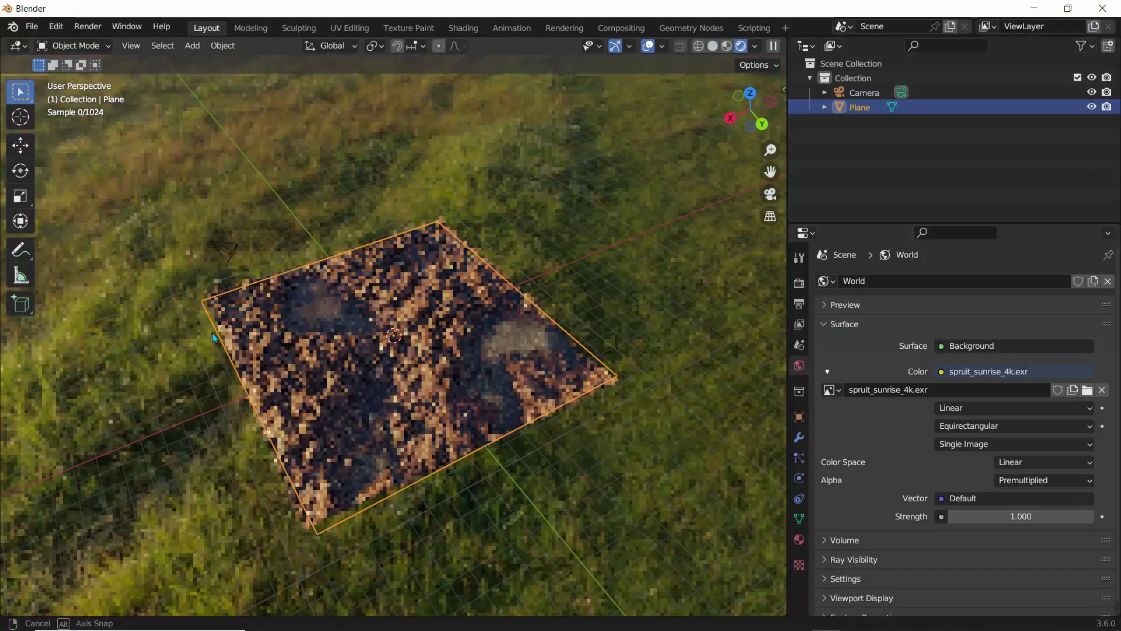
scroll(375, 354, up, 5)
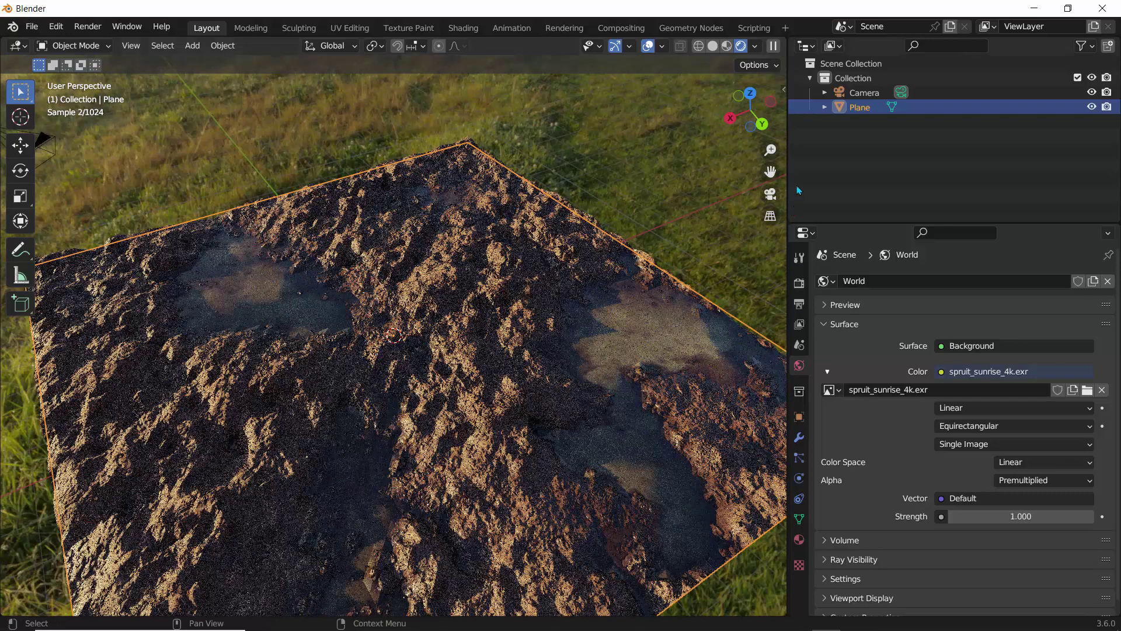
drag(787, 183, 834, 286)
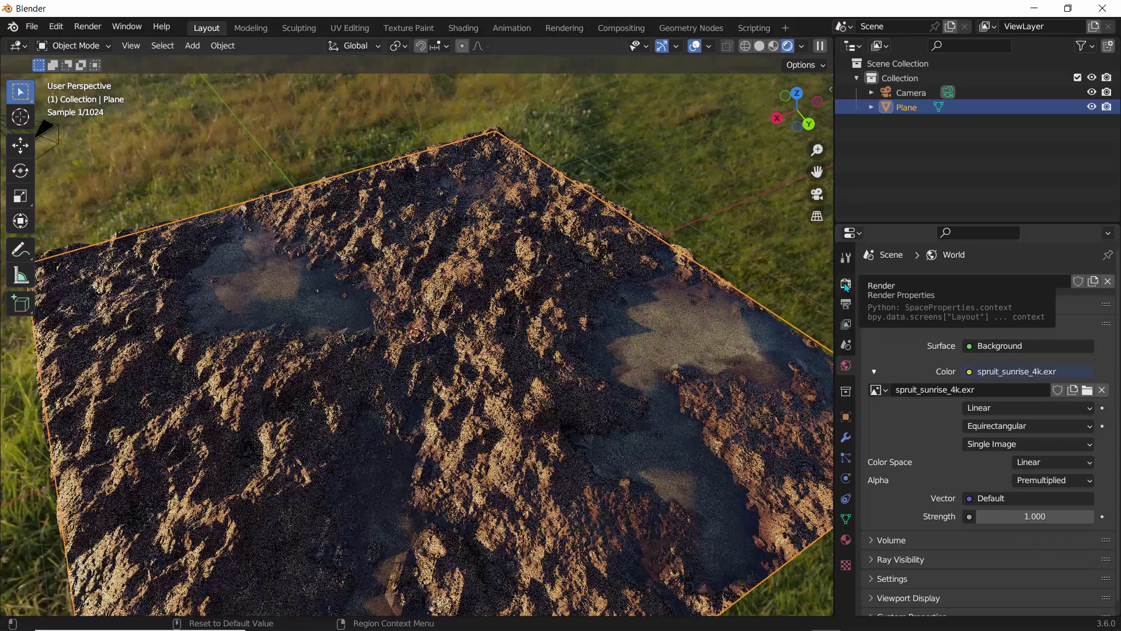
click(847, 292)
scroll(885, 483, down, 8)
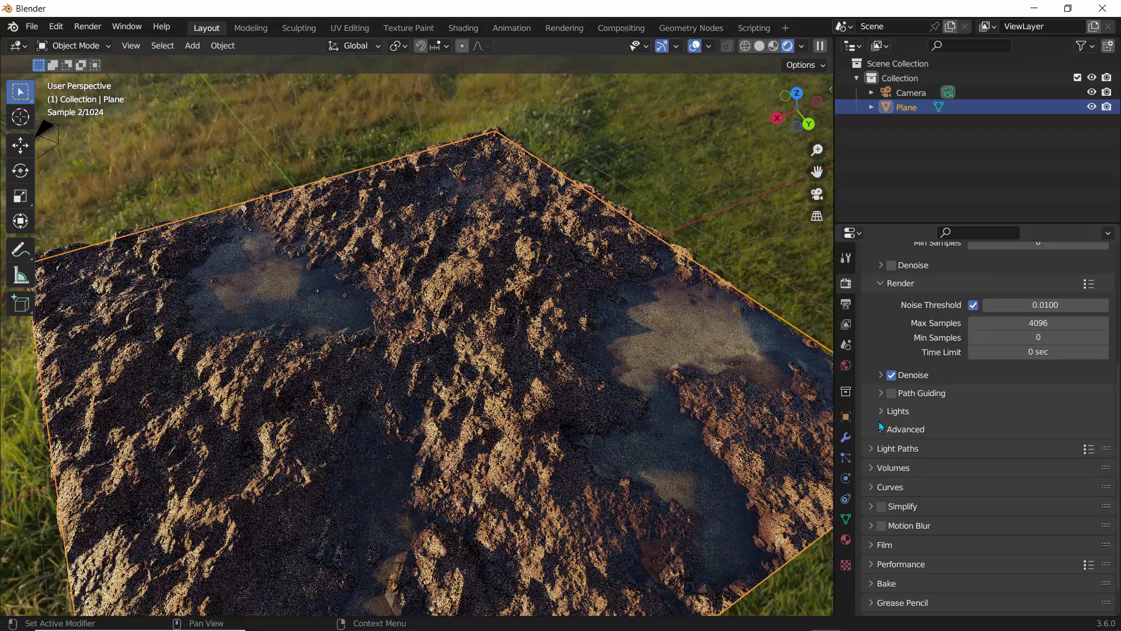
click(872, 511)
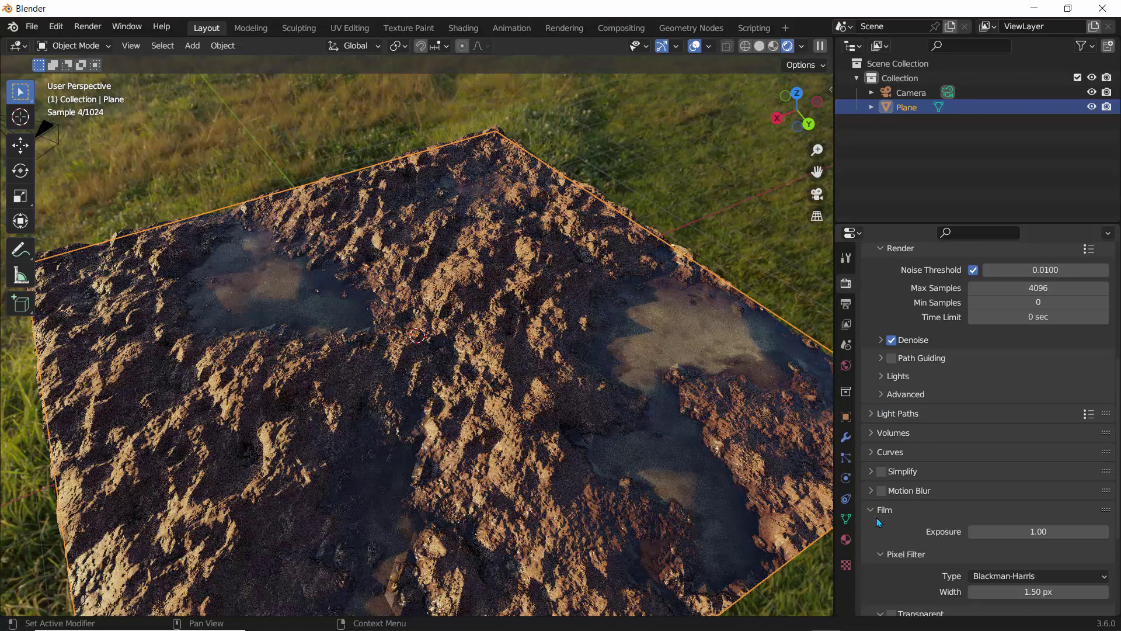
scroll(877, 517, down, 5)
click(891, 474)
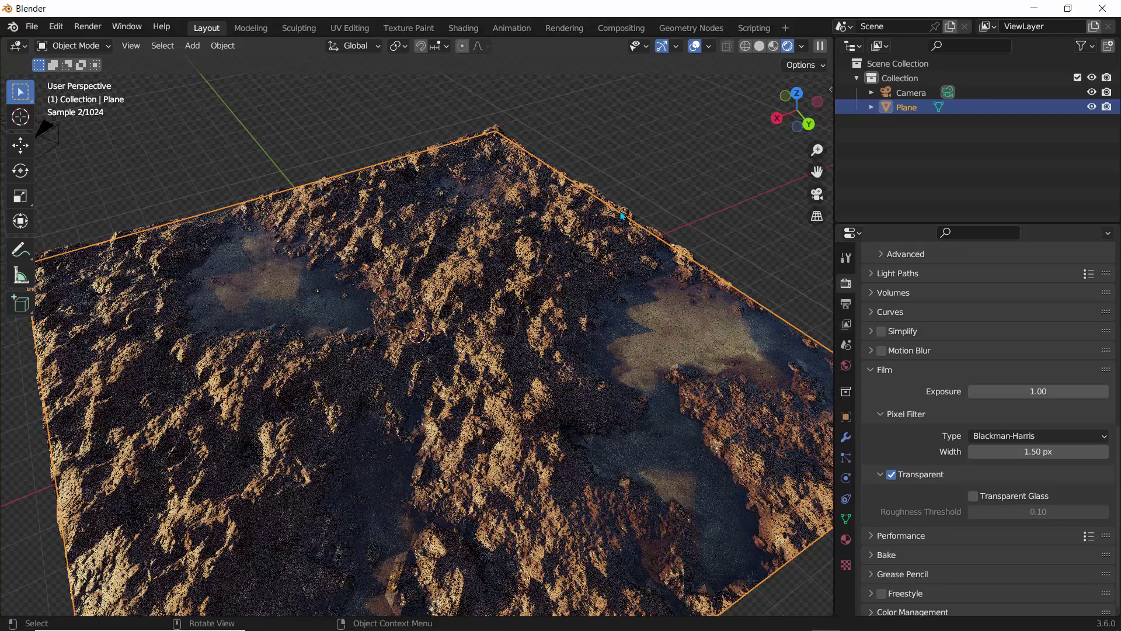
Set the colour management look to High Contrast, keeping the Filmic view transform
scroll(870, 518, down, 1)
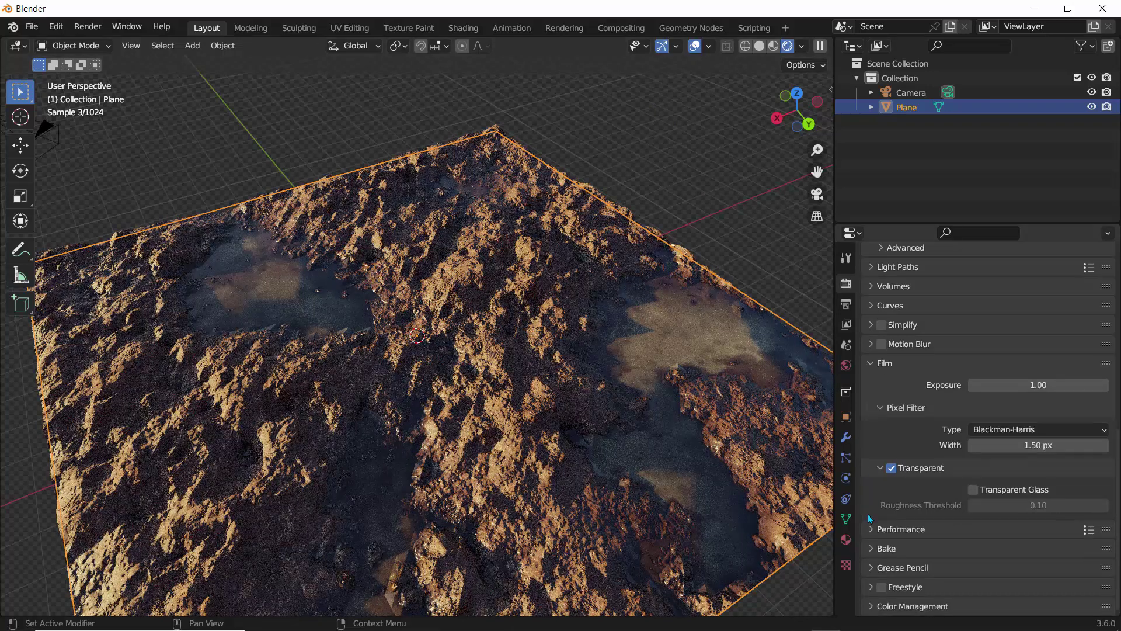
click(872, 607)
scroll(880, 565, down, 5)
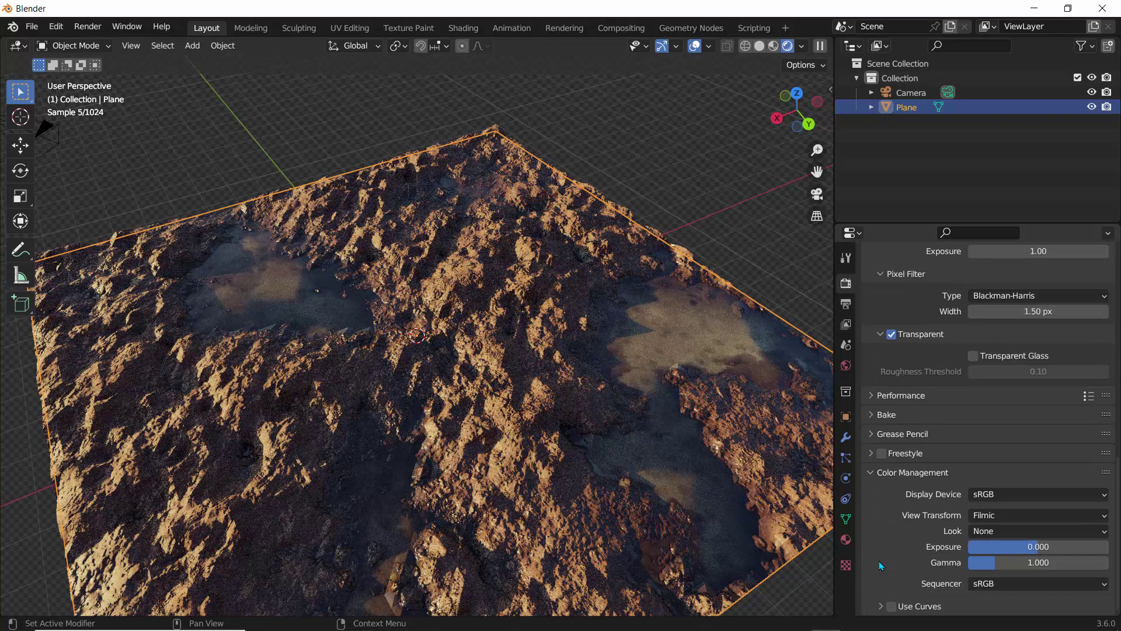
click(1000, 531)
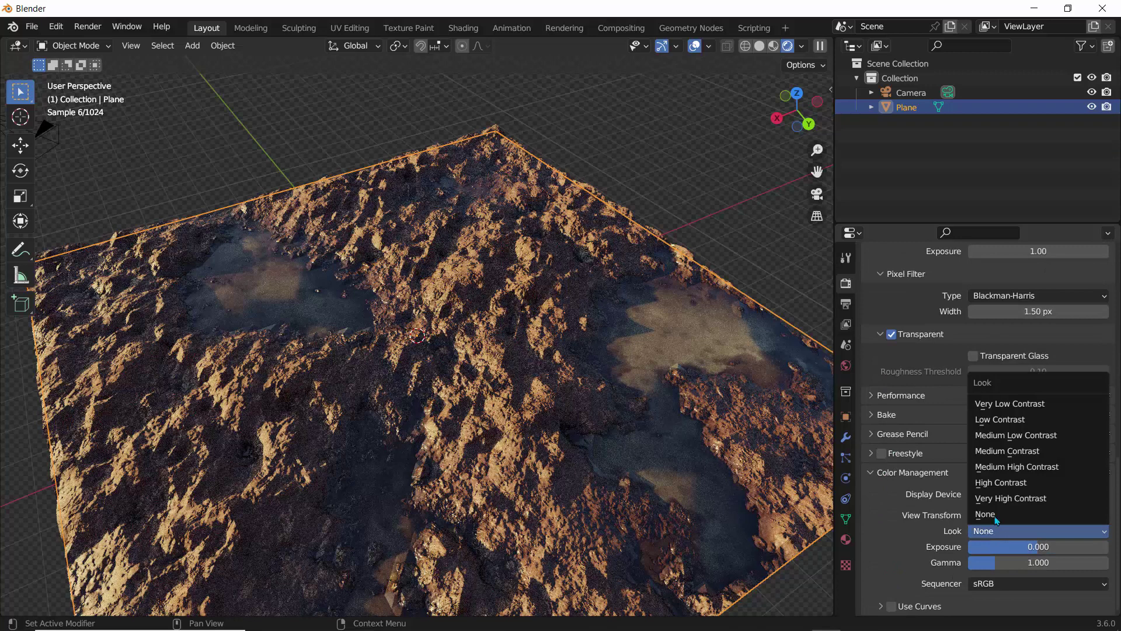
click(991, 484)
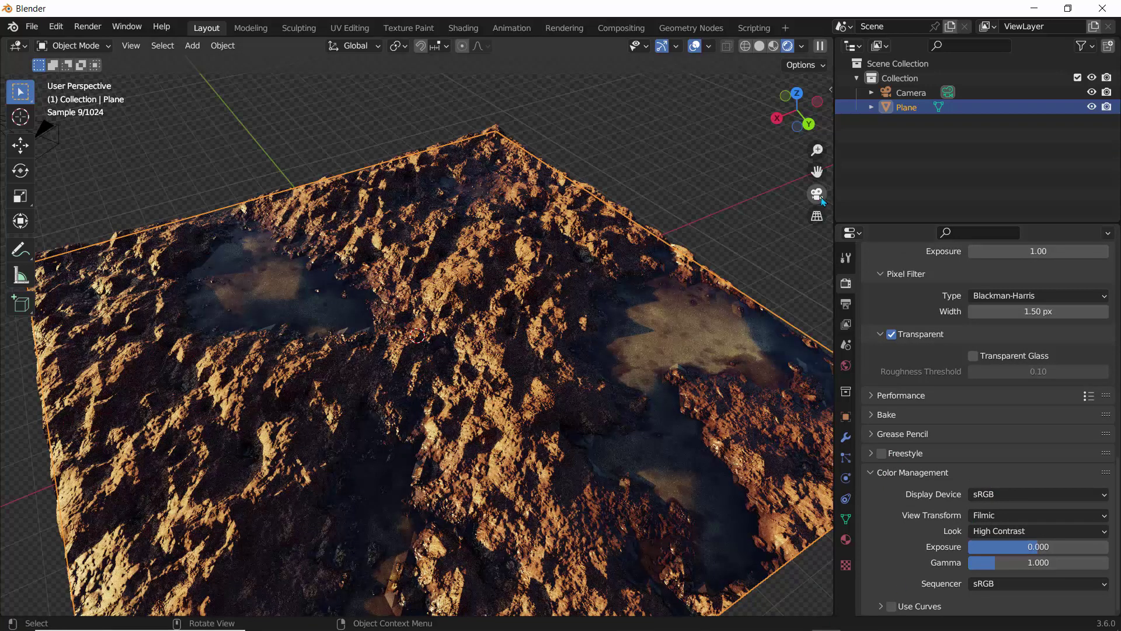
Lock the camera to the view so that viewport navigation moves it, and hide the viewport sidebar
click(820, 197)
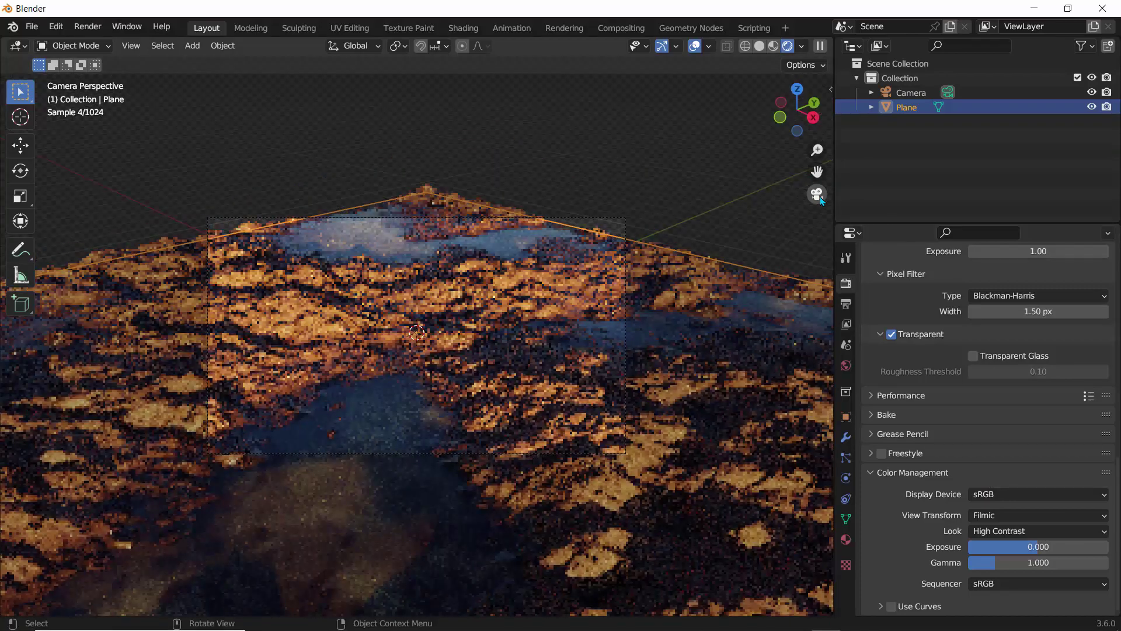
click(816, 196)
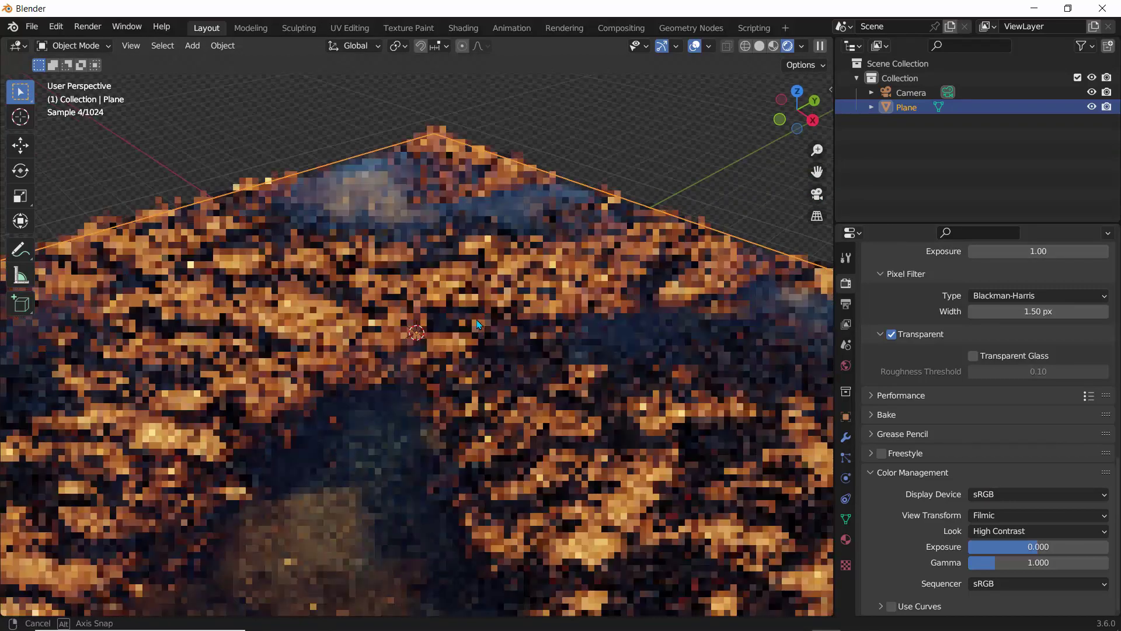
scroll(470, 339, down, 1)
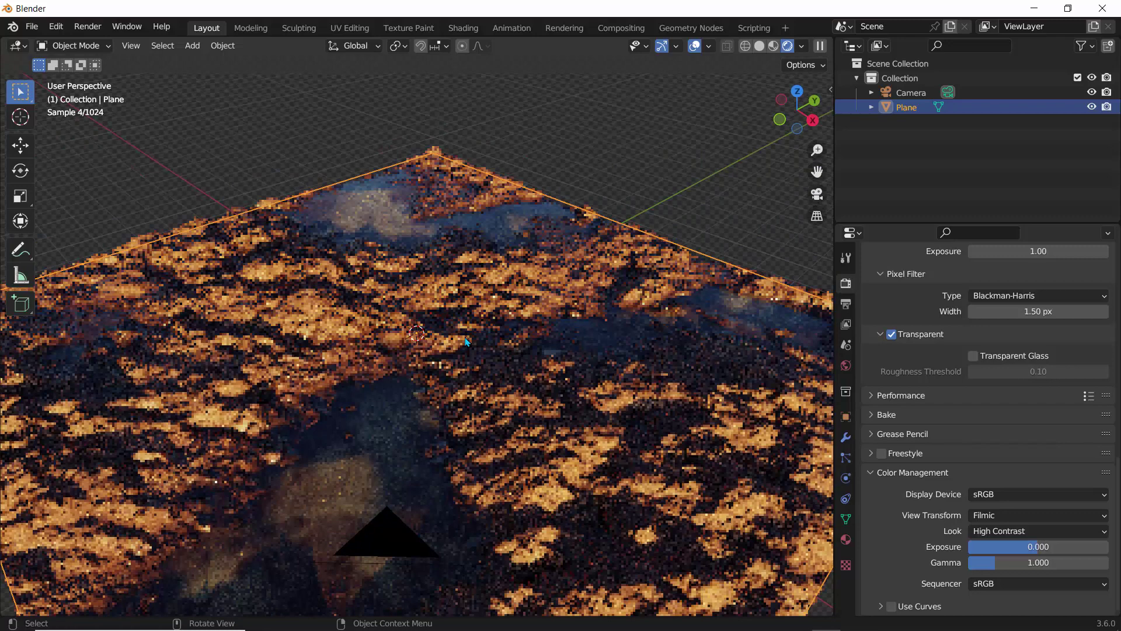
click(829, 93)
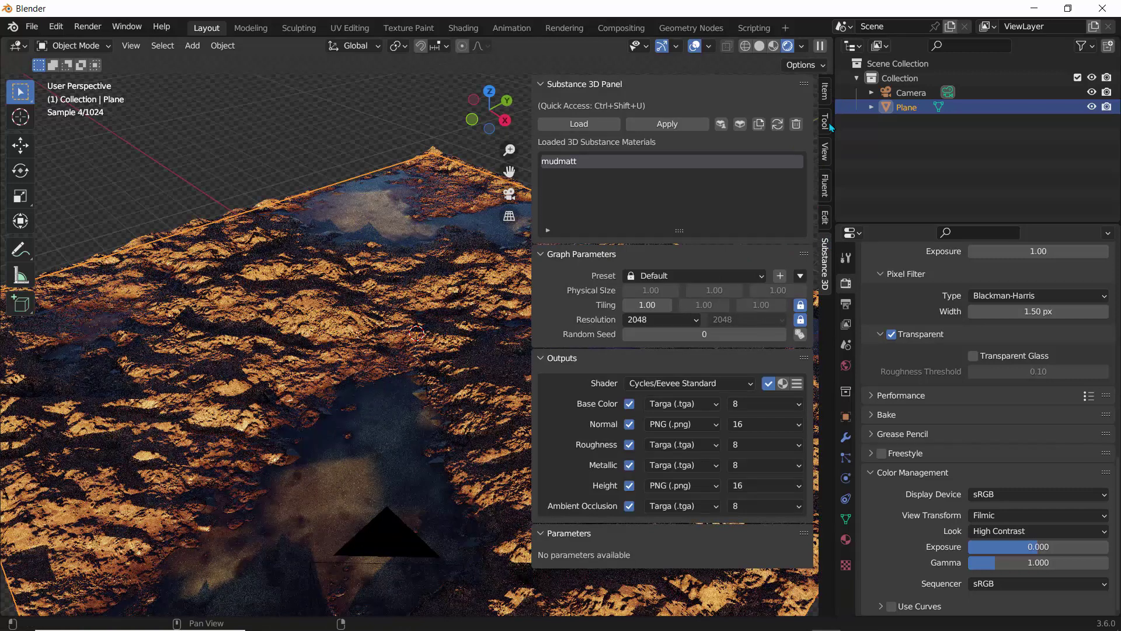
click(825, 151)
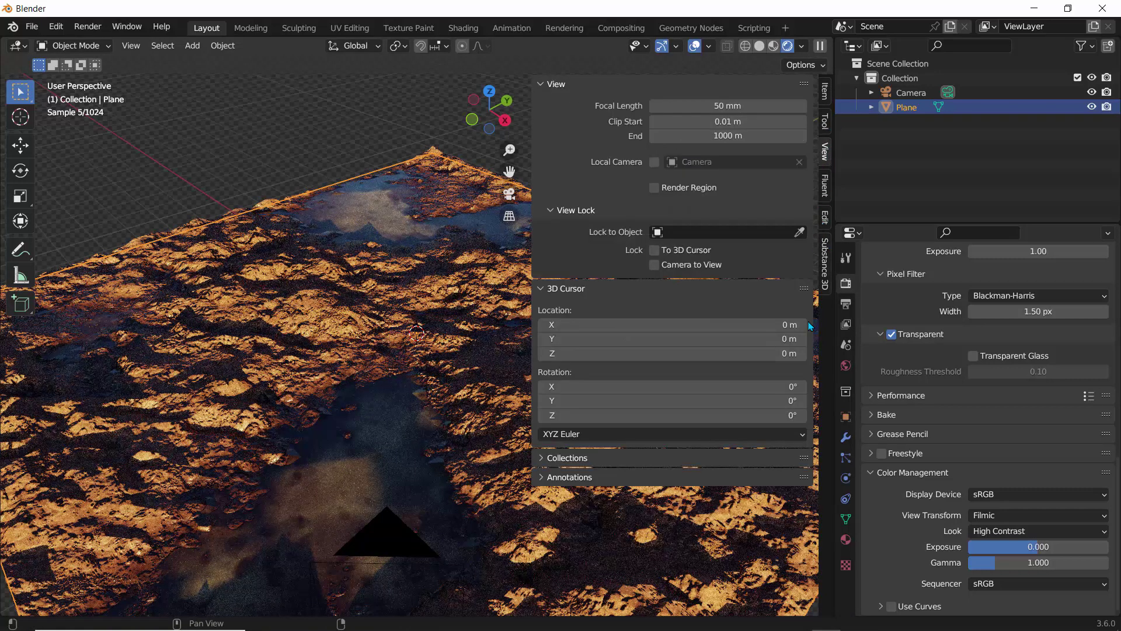
click(654, 266)
middle_drag(409, 373, 636, 257)
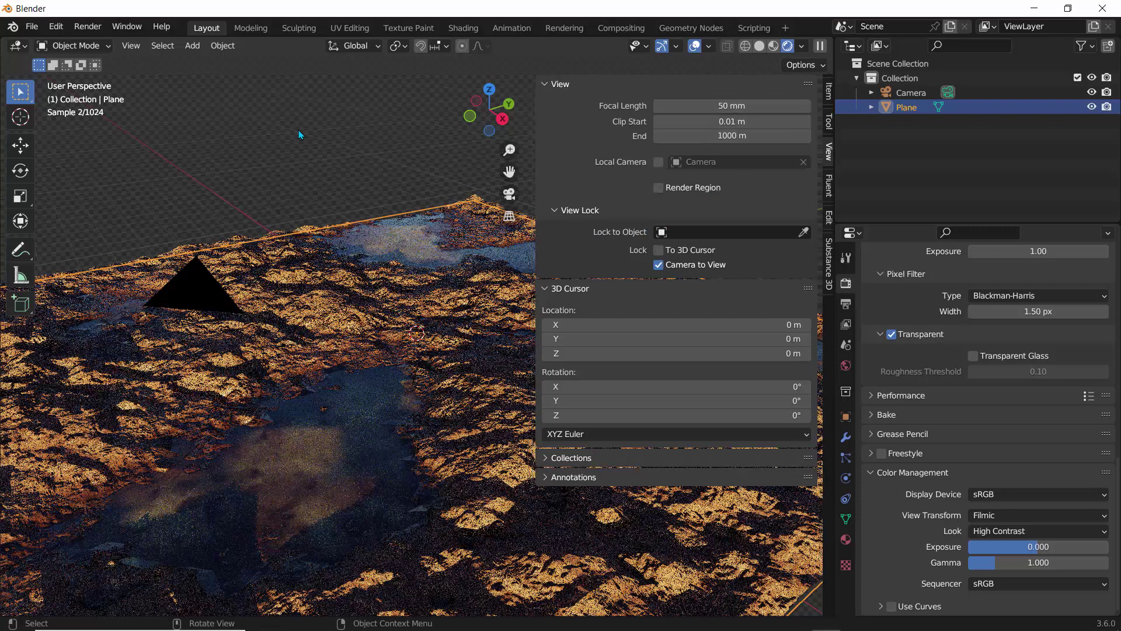
key(n)
Look through the camera and reposition it to frame the mud plane from above one of its edges
click(816, 195)
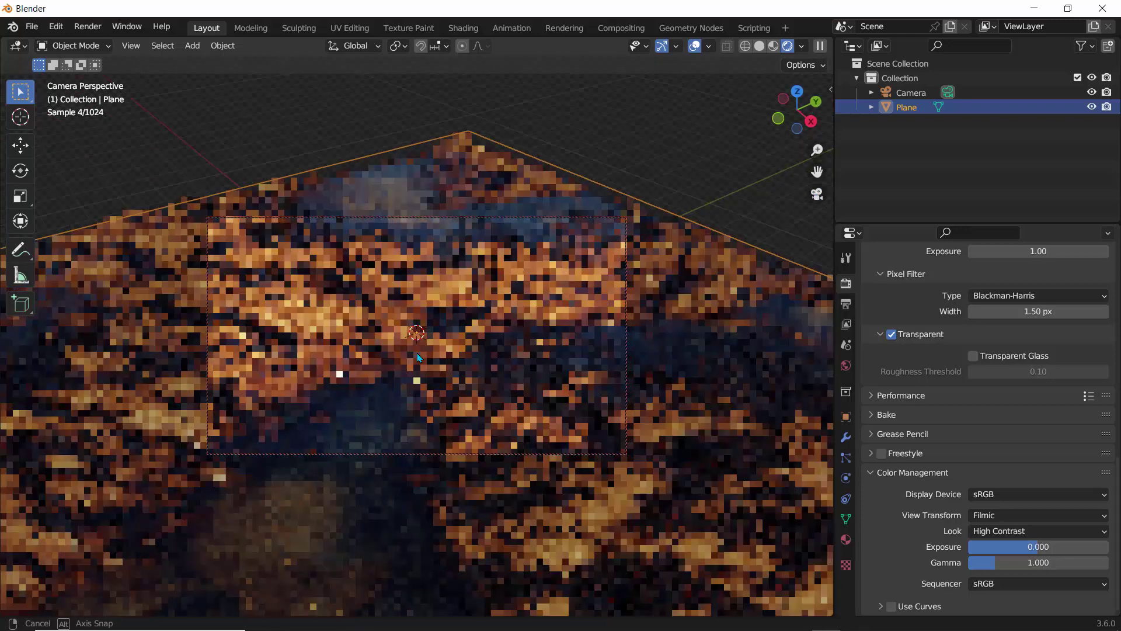
middle_drag(418, 357, 208, 367)
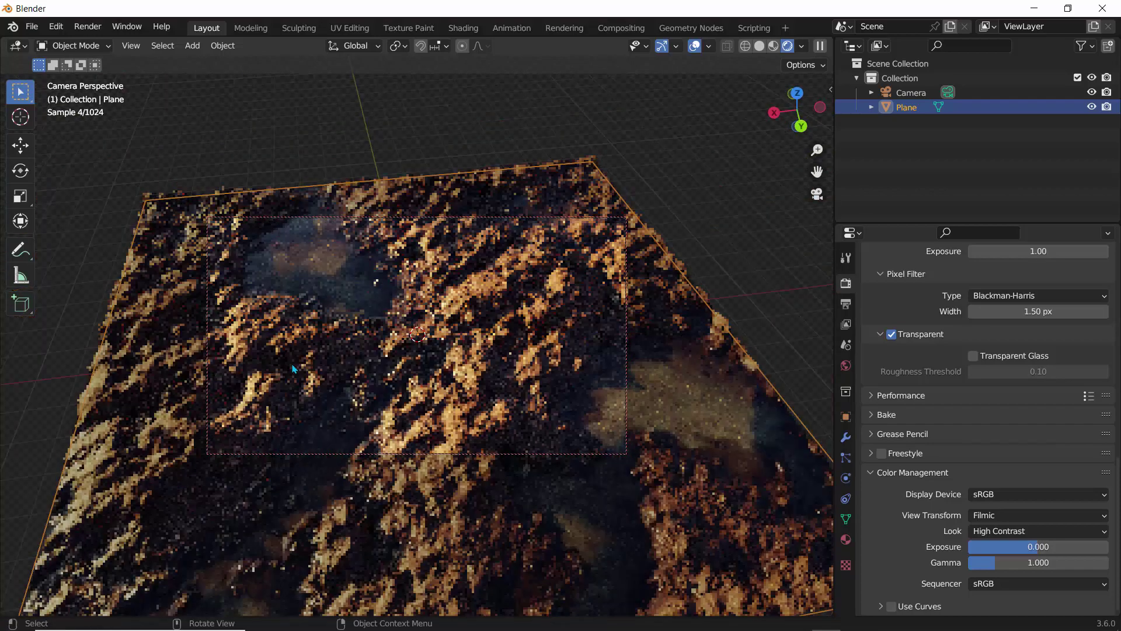
middle_drag(293, 369, 450, 374)
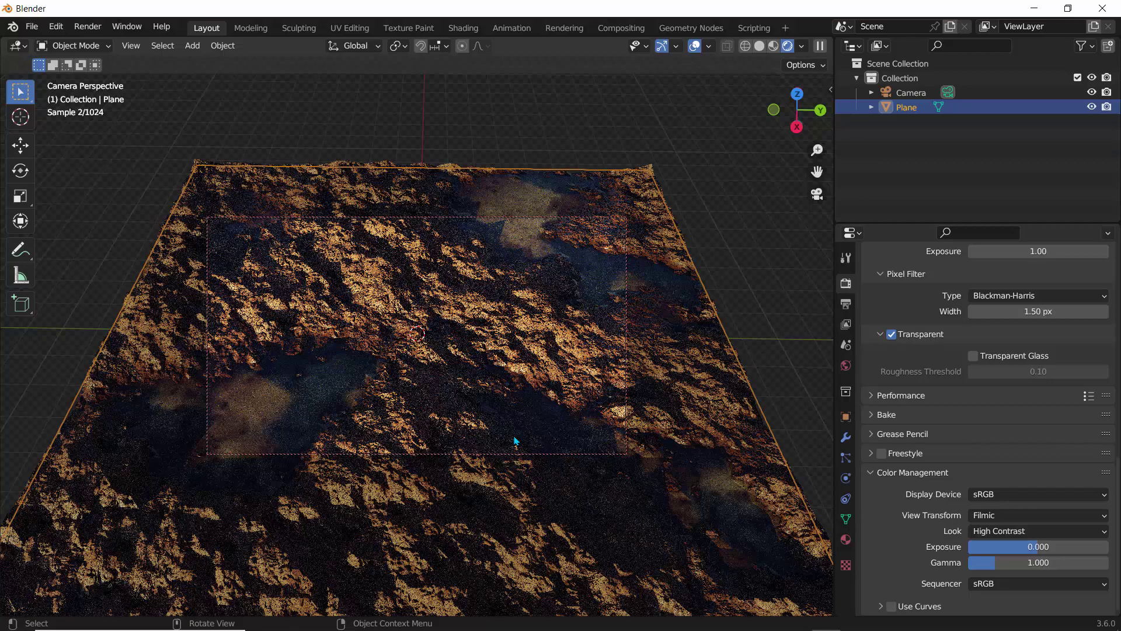
scroll(356, 301, down, 3)
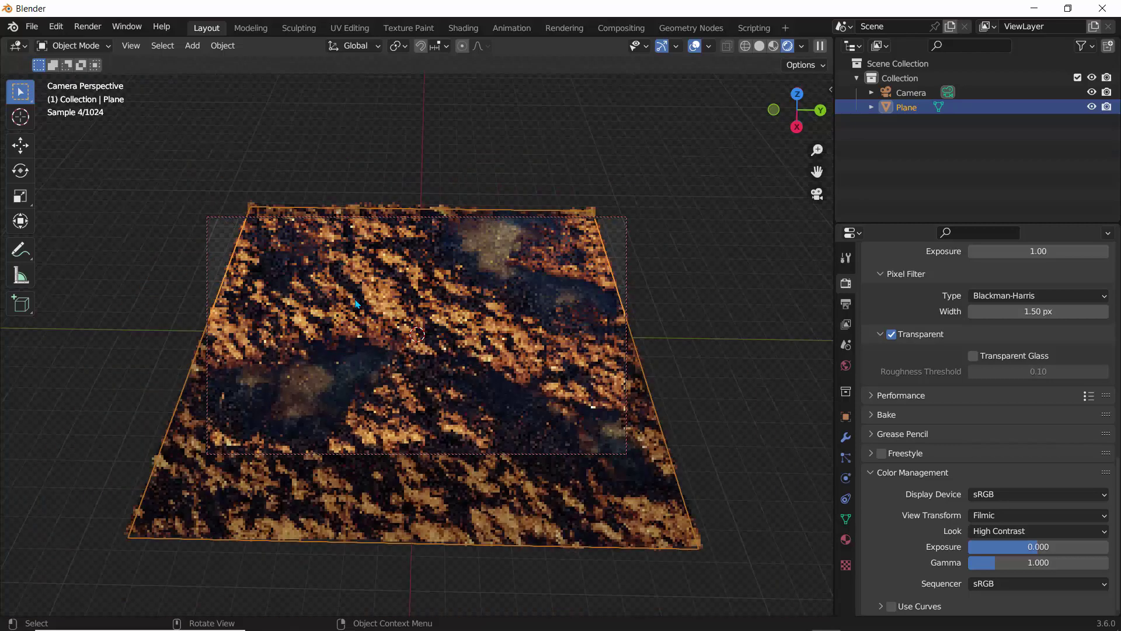
middle_drag(362, 301, 230, 311)
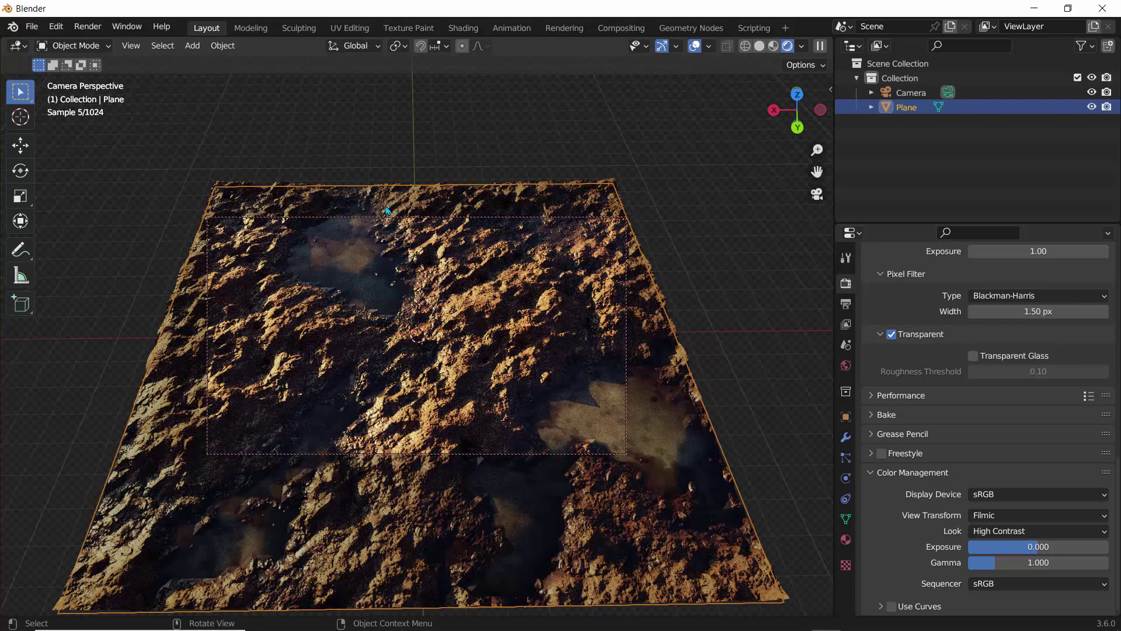
Render the still image from the camera and save the result to the Desktop as finalrender
click(87, 27)
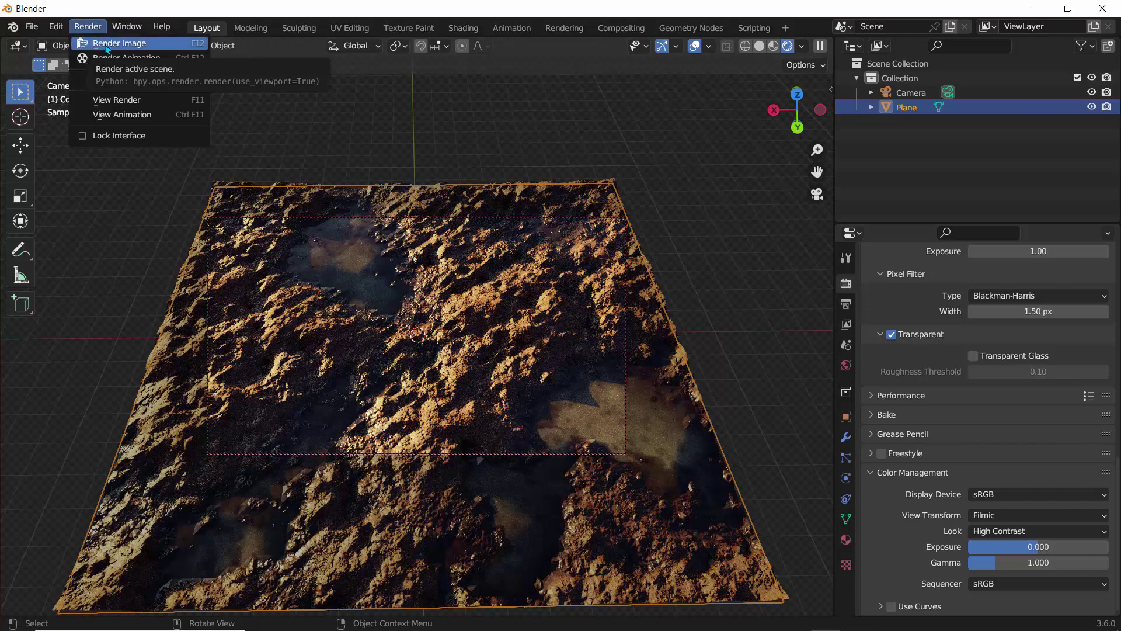
click(107, 49)
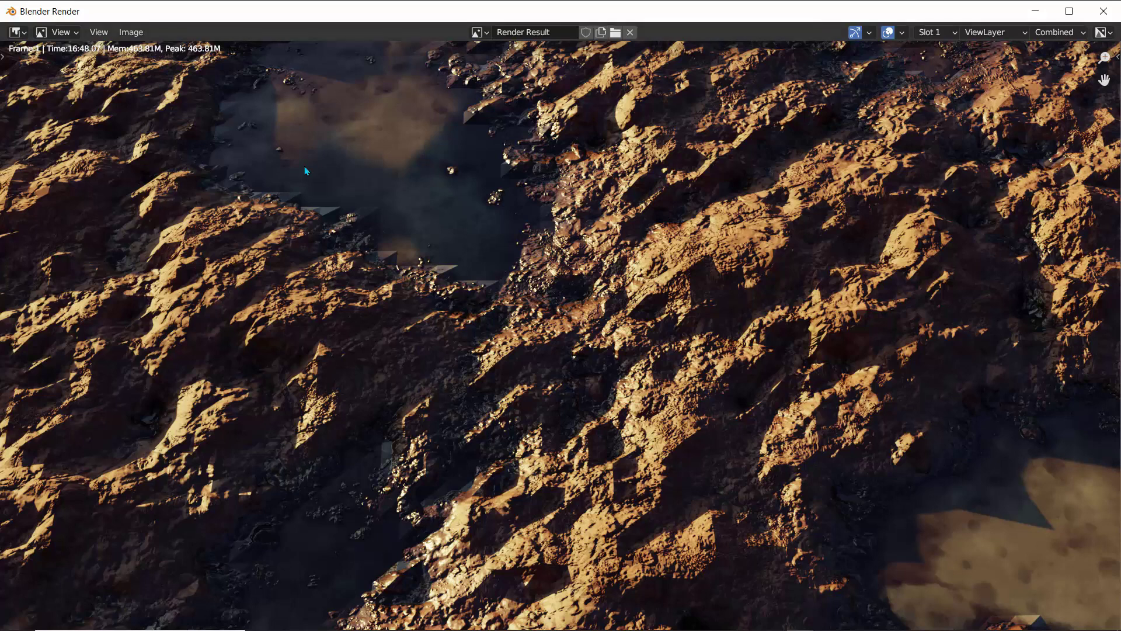
click(137, 33)
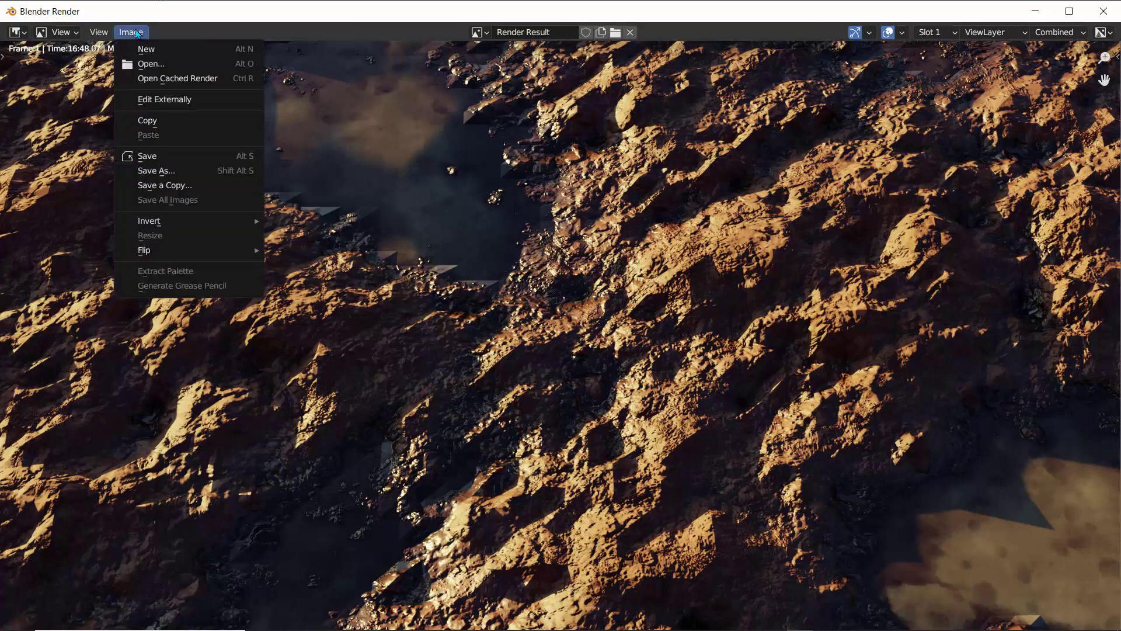
click(152, 169)
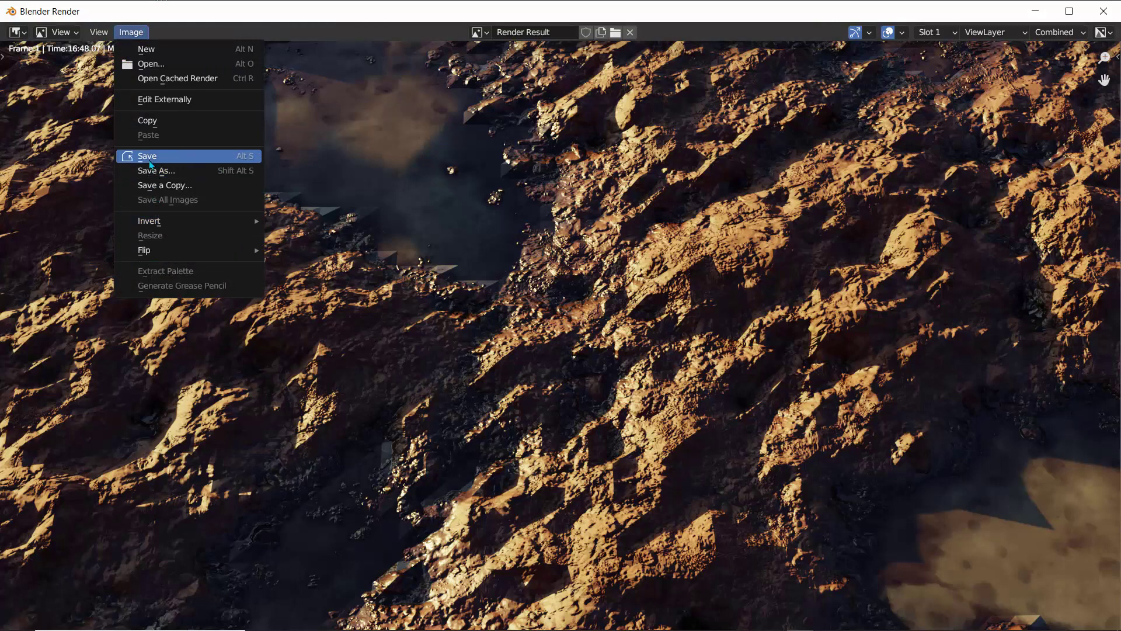
click(224, 232)
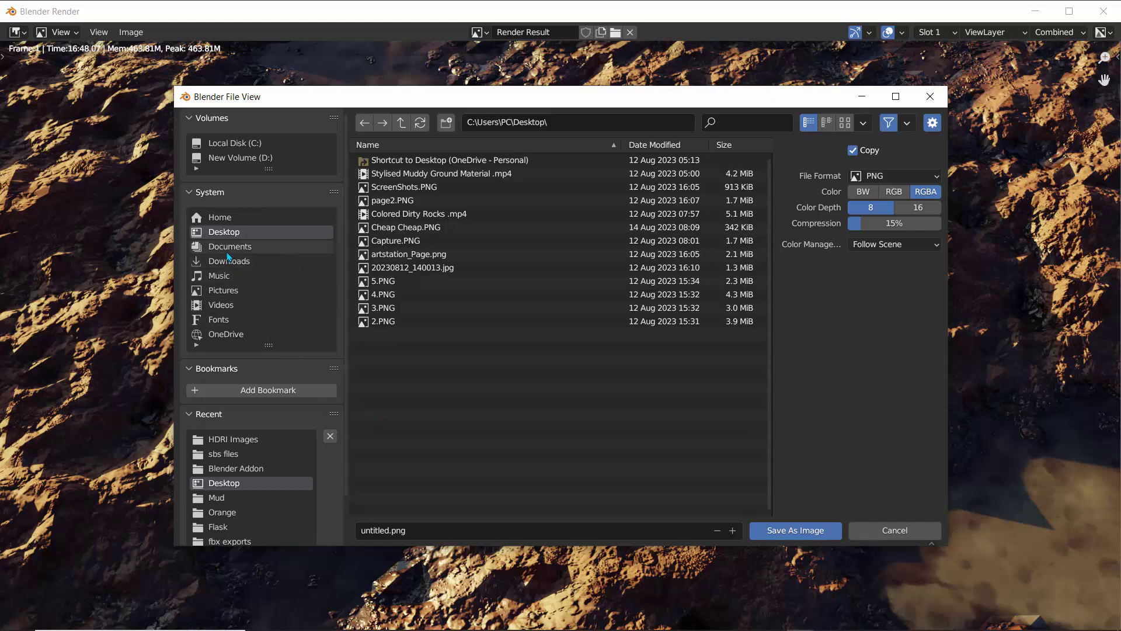
click(404, 533)
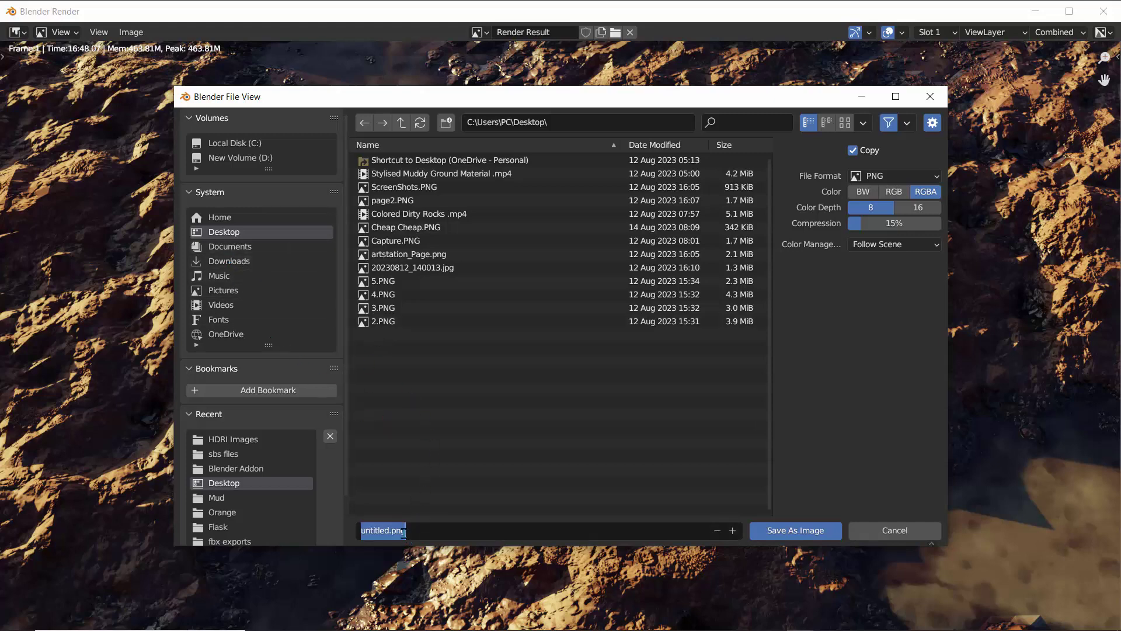
text(finalrender)
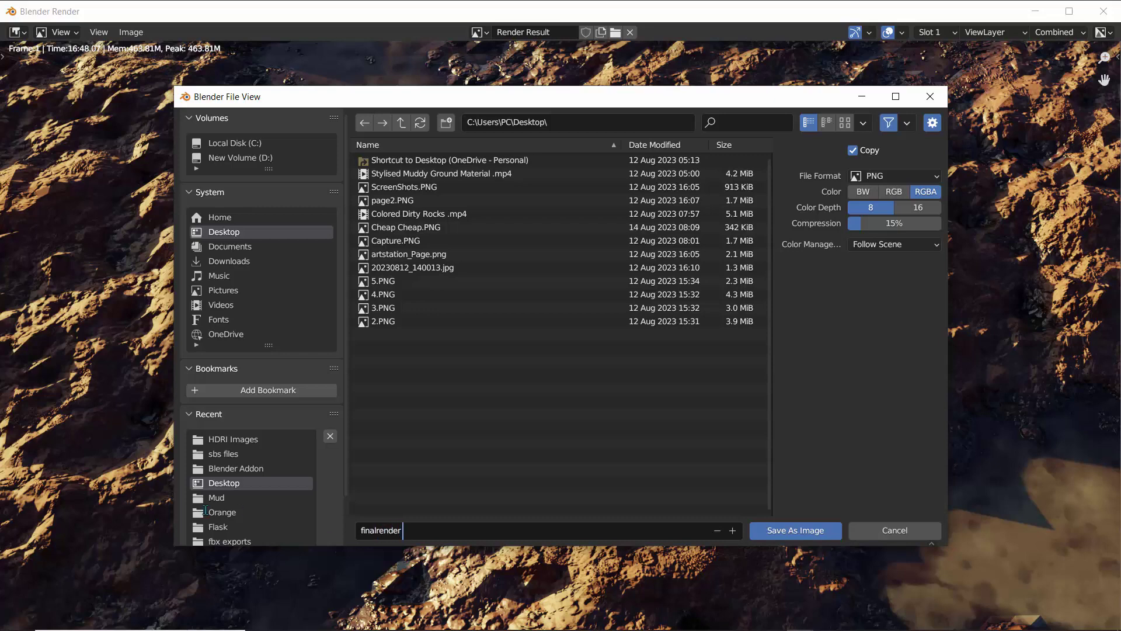
key(Return)
click(769, 532)
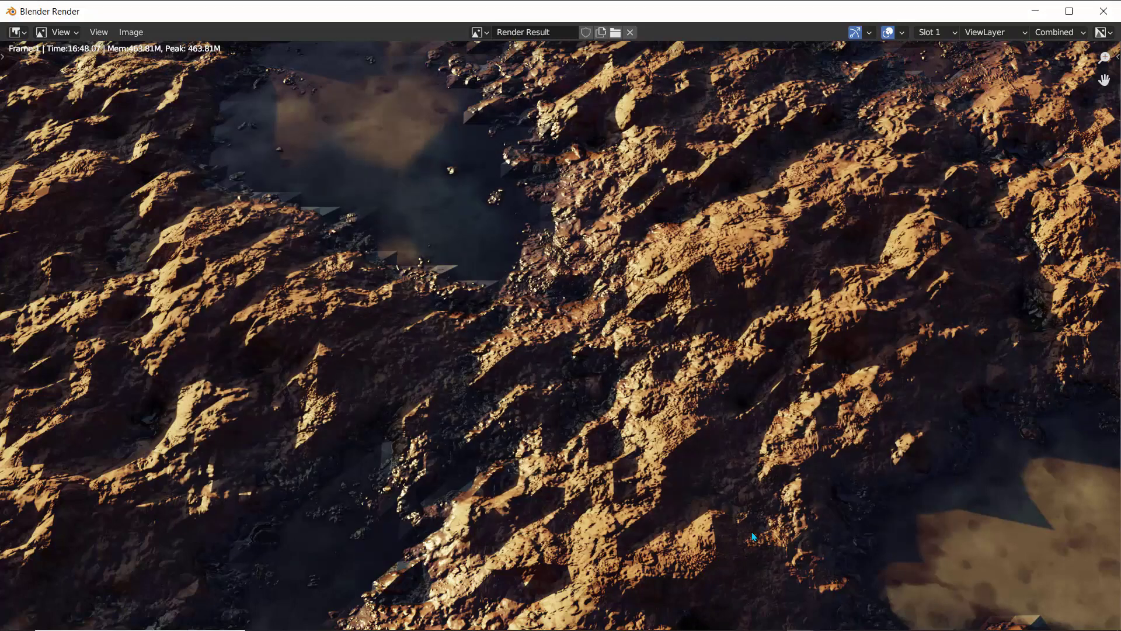
Close the render window, return to the main Blender window and swing the camera round toward the plane's corner
click(1103, 11)
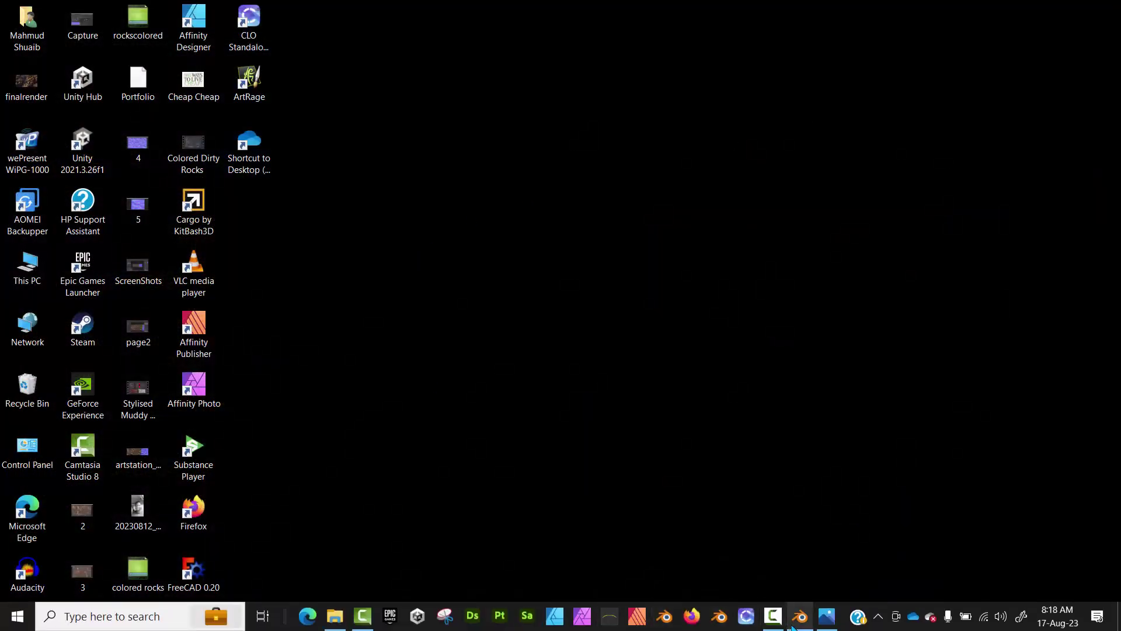
click(798, 625)
middle_drag(350, 369, 402, 369)
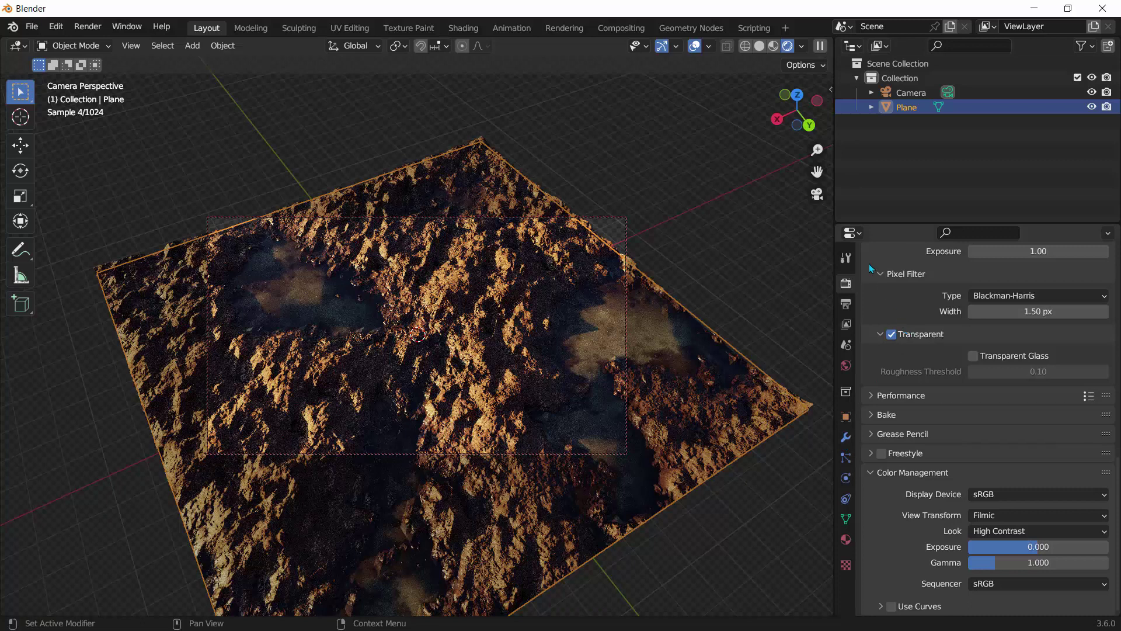
Show the scene in Solid shading outside the camera view and put the plane in Edit Mode to inspect its subdivided mesh
click(760, 47)
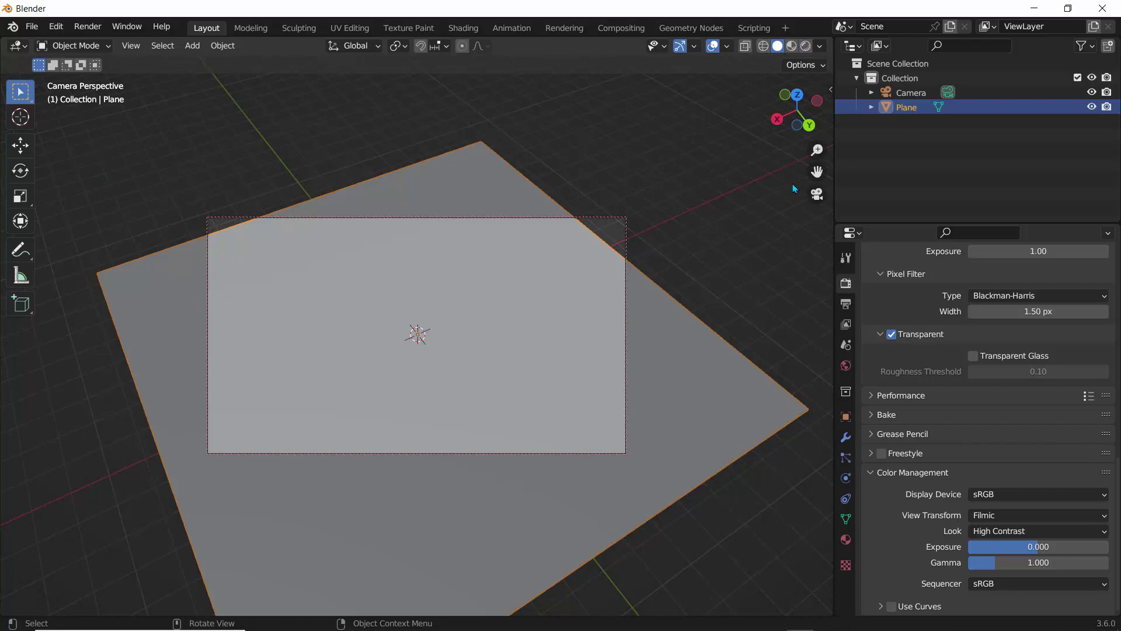
click(818, 194)
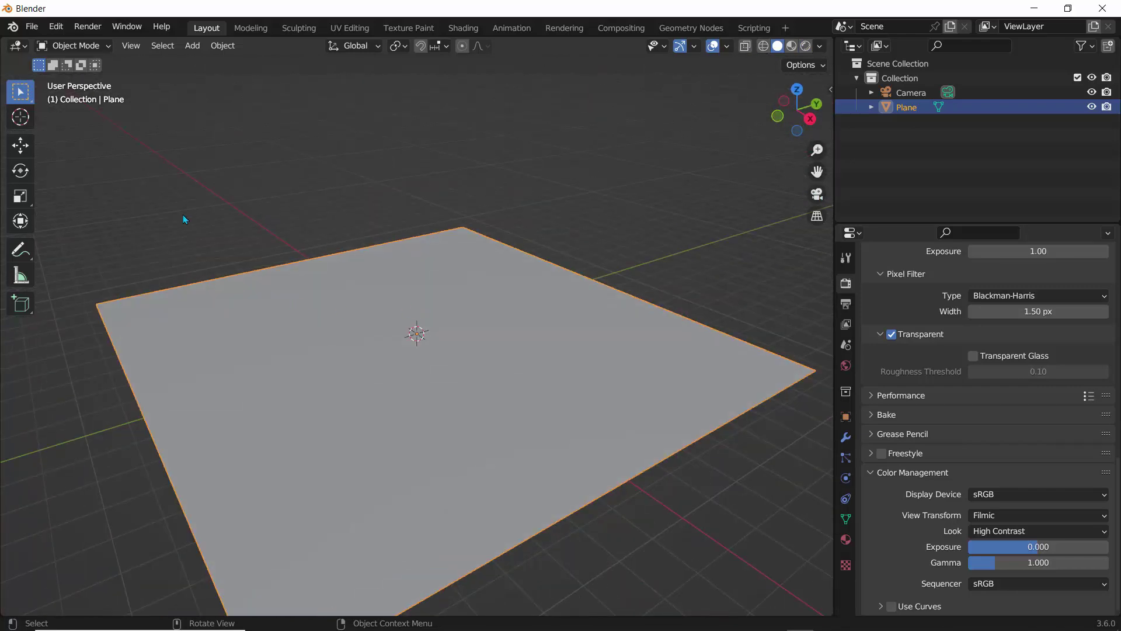
click(89, 49)
click(87, 63)
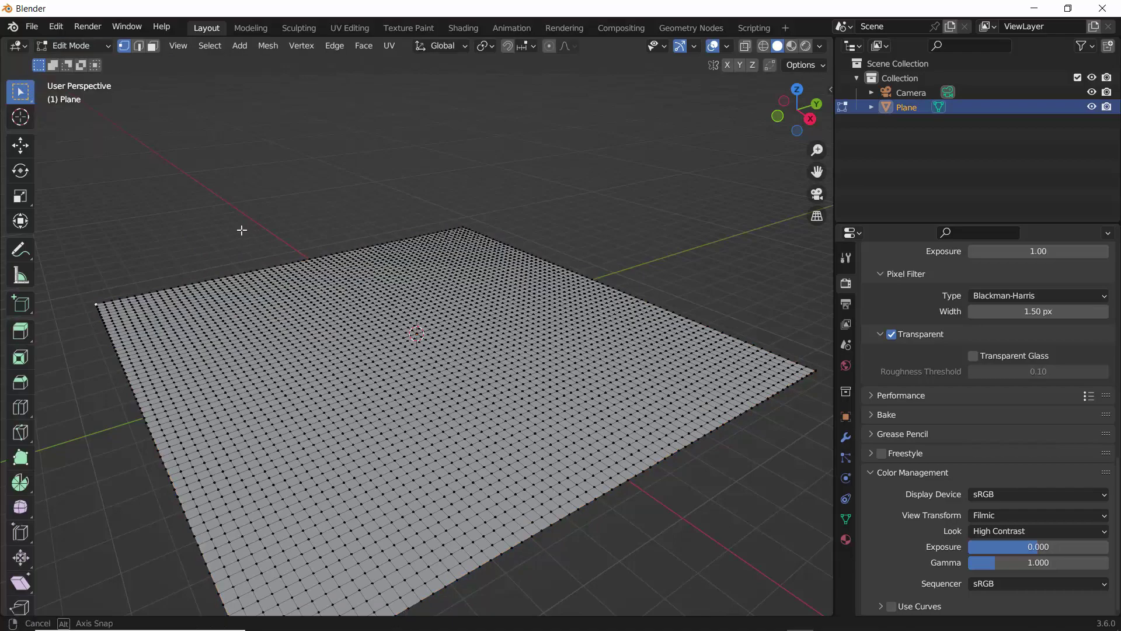
middle_drag(241, 230, 233, 243)
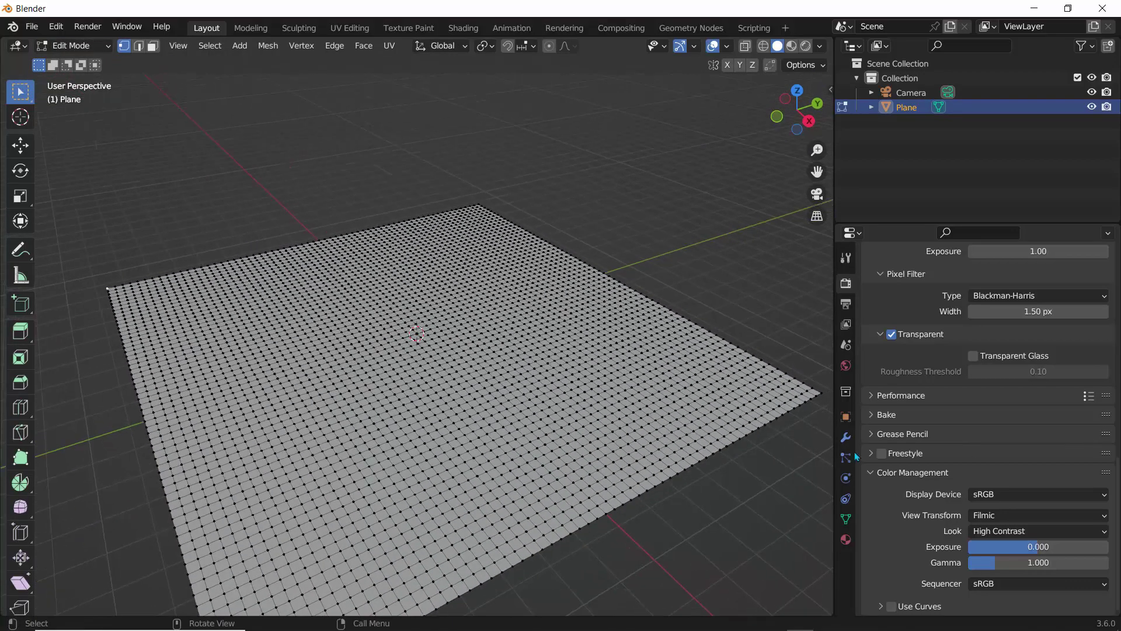
Add a Subdivision Surface modifier to the plane with 4 render levels and 5 viewport levels
click(845, 438)
click(892, 281)
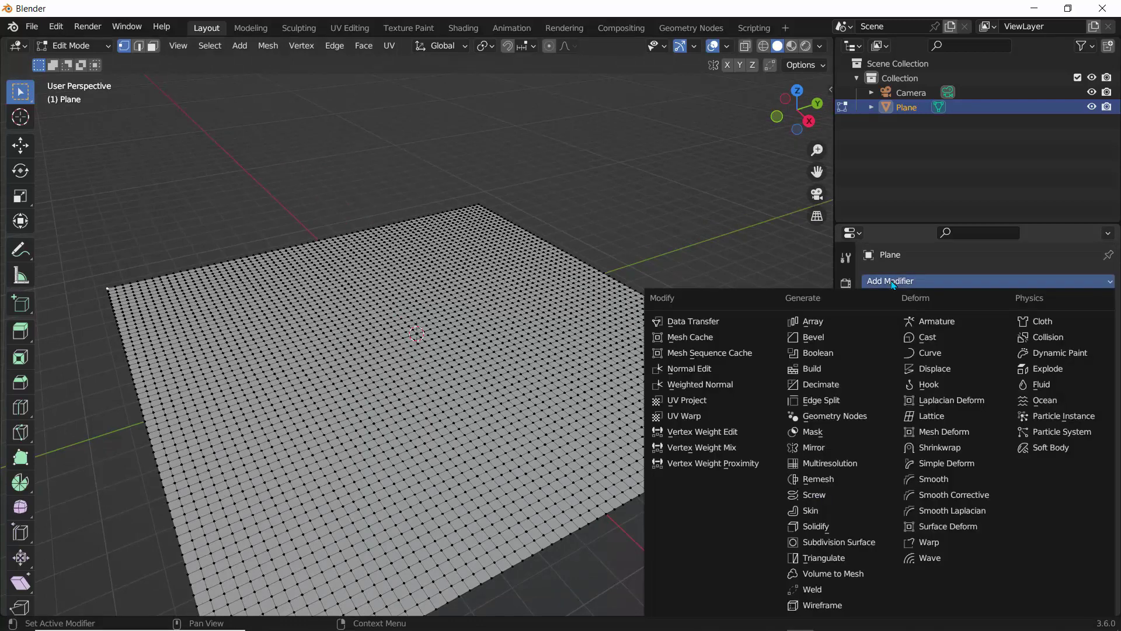
click(819, 543)
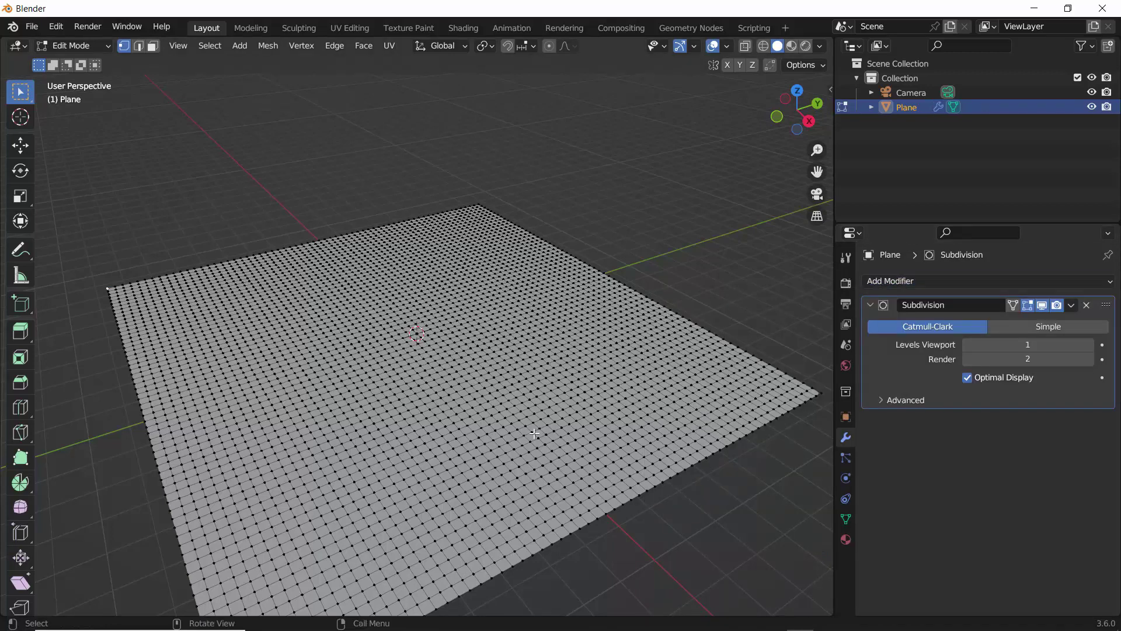
drag(1028, 358, 1072, 360)
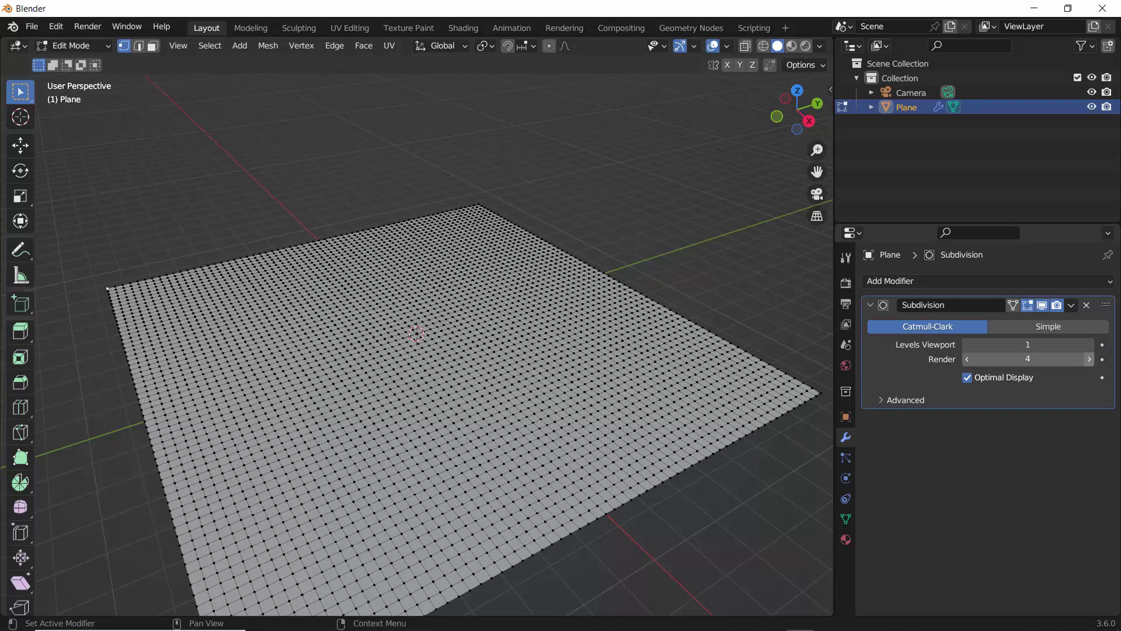
click(1090, 345)
click(1089, 344)
click(1090, 344)
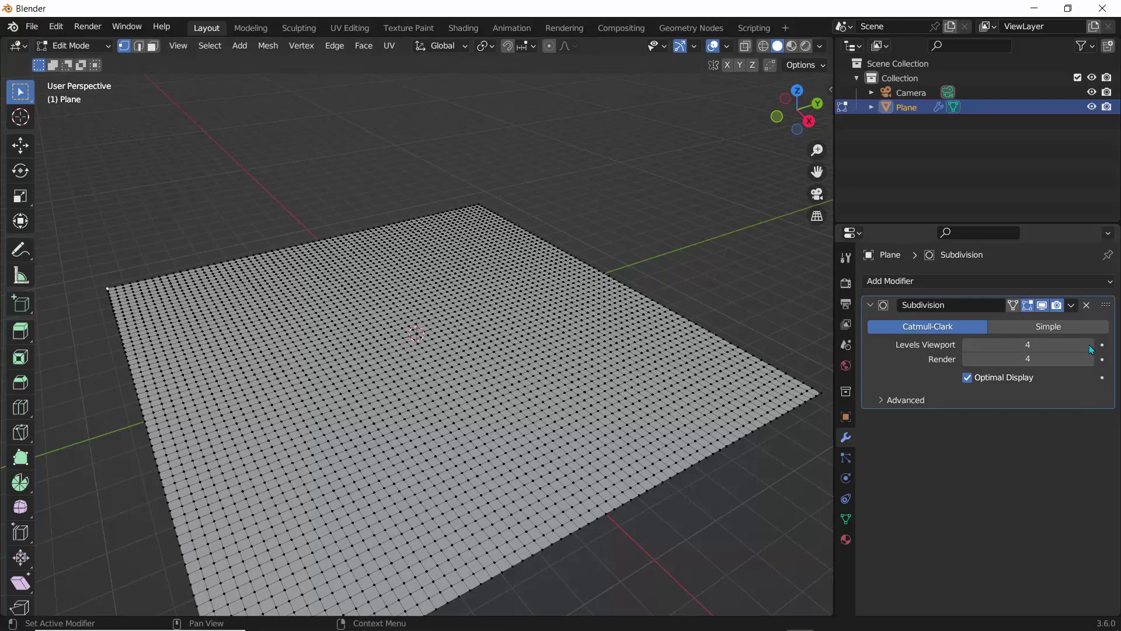
click(1088, 344)
Return the plane to Object Mode and apply its Subdivision modifier
click(1071, 305)
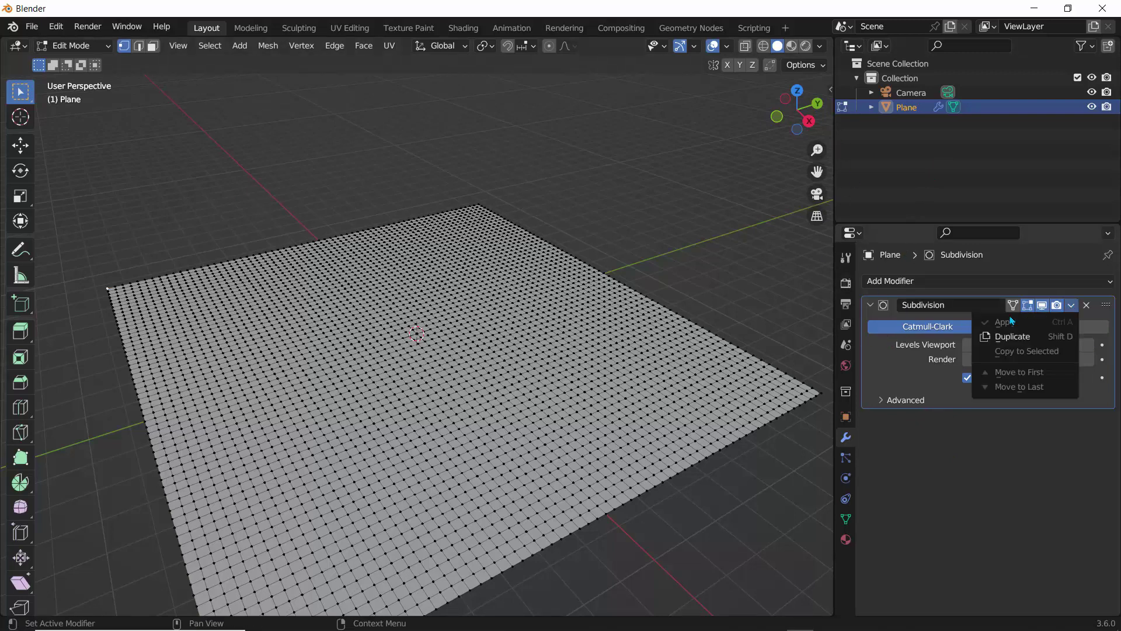
click(88, 46)
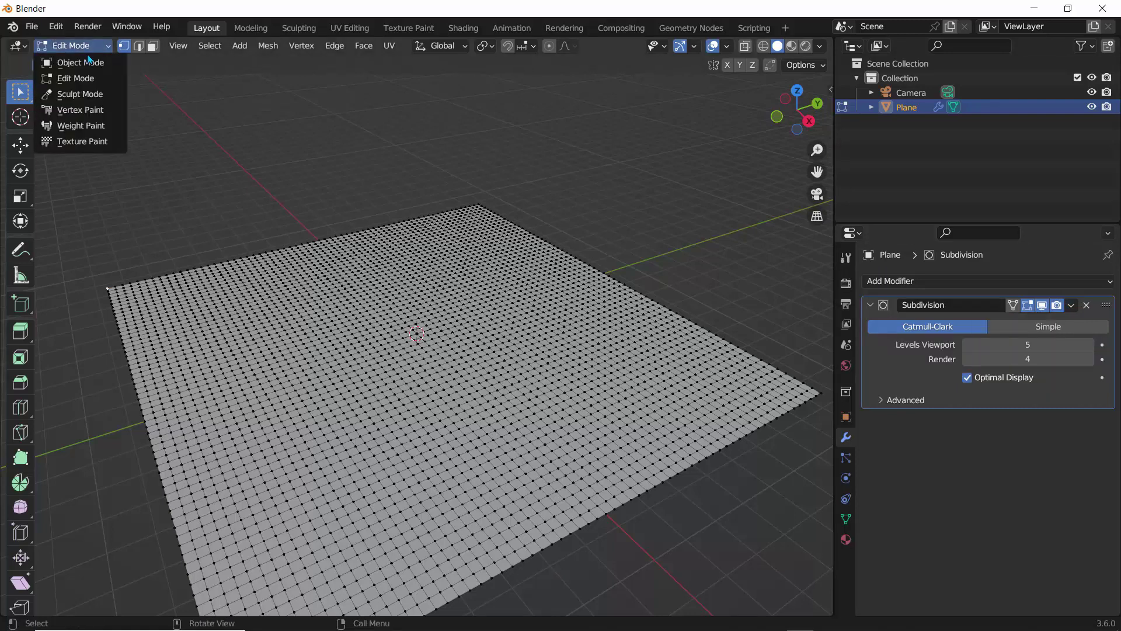
click(81, 64)
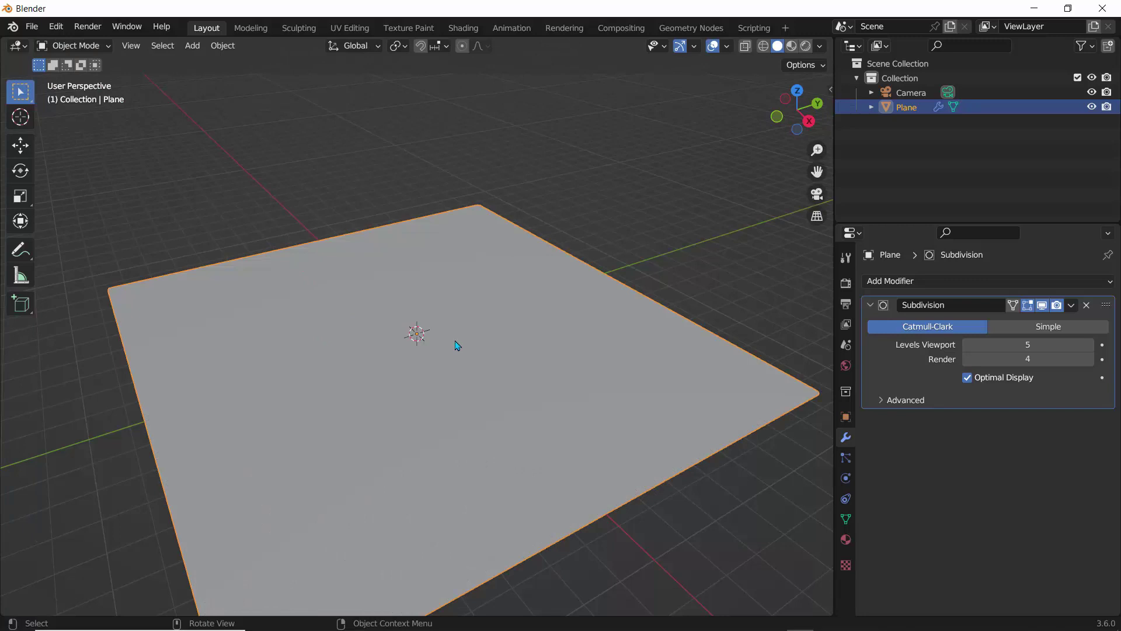
click(1072, 305)
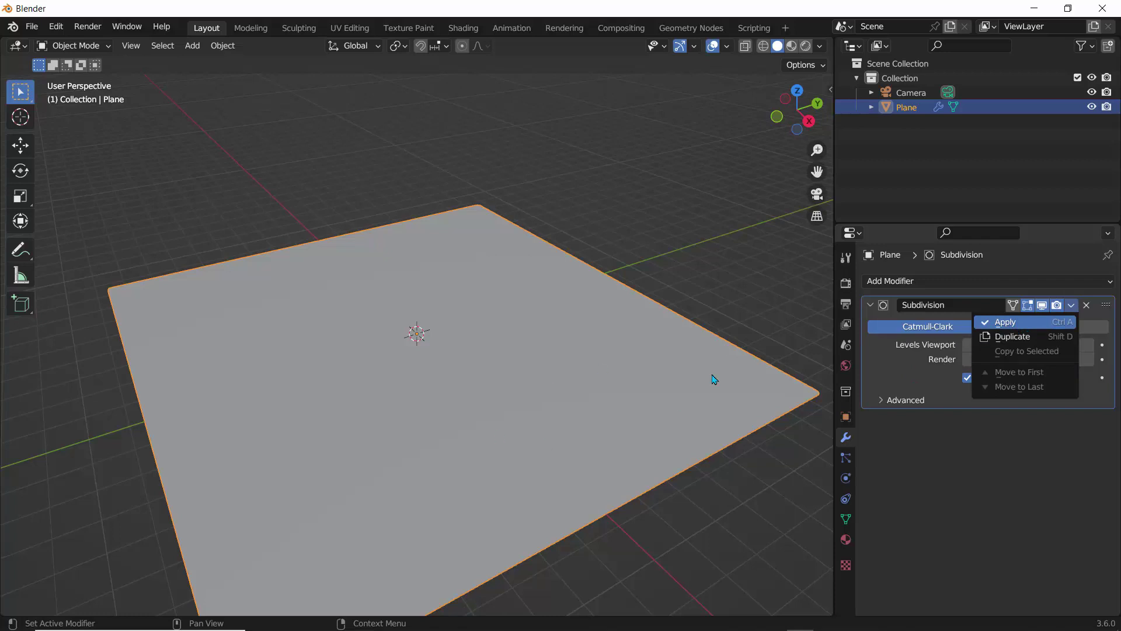
key(ctrl+a)
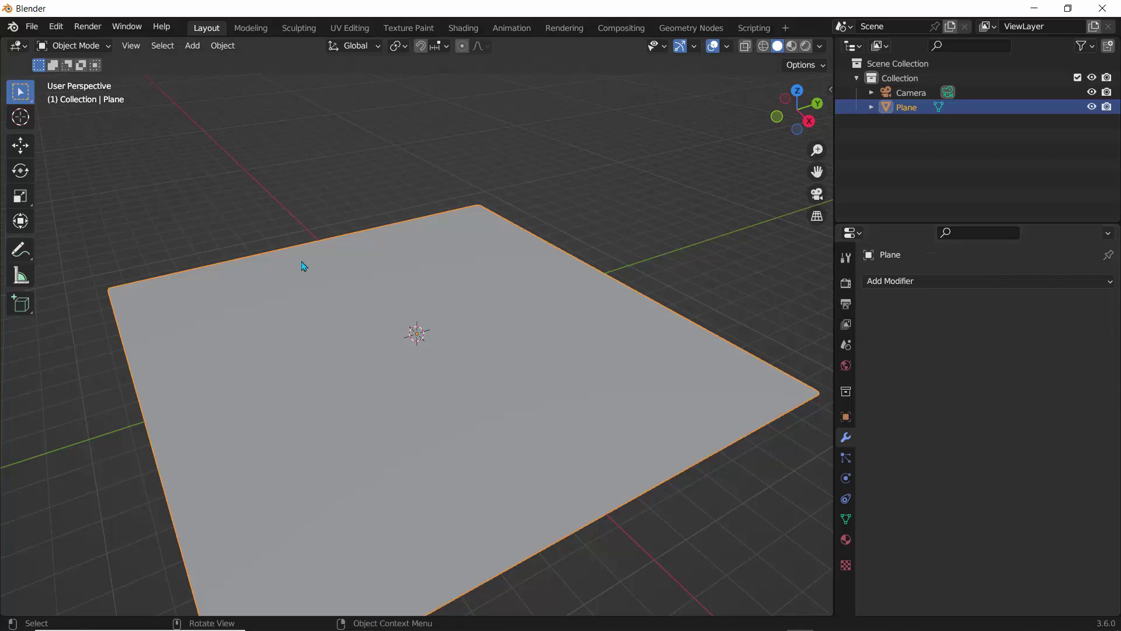
Turn on the wireframe overlay and inspect the plane's dense mesh up close and from a distance
click(313, 210)
click(477, 285)
click(728, 47)
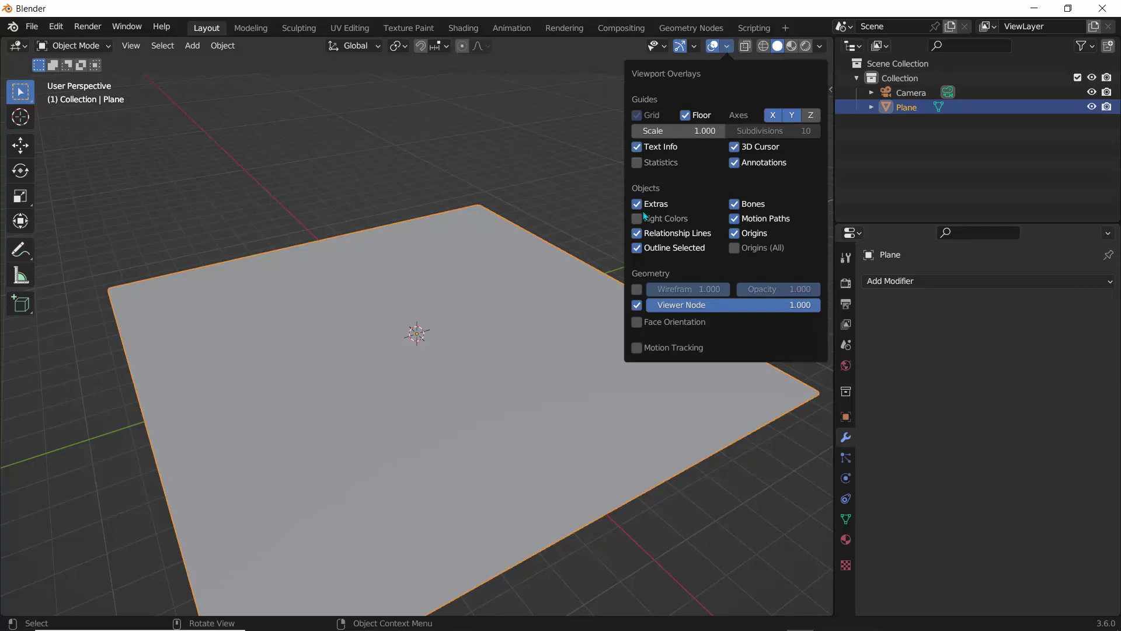
click(641, 292)
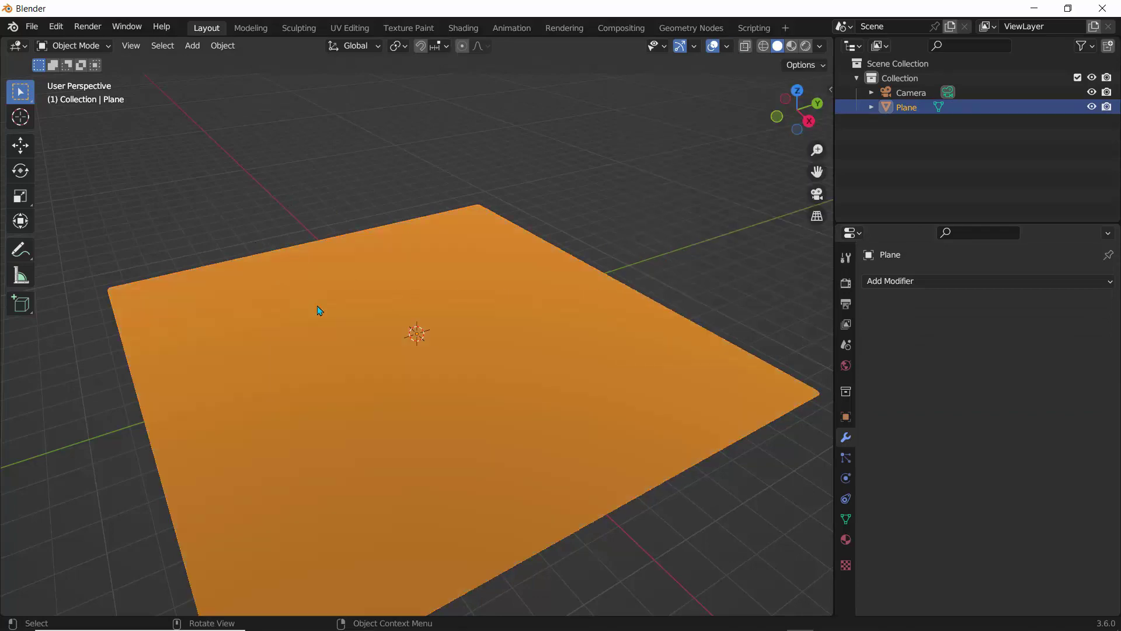
scroll(455, 256, up, 3)
scroll(456, 259, up, 2)
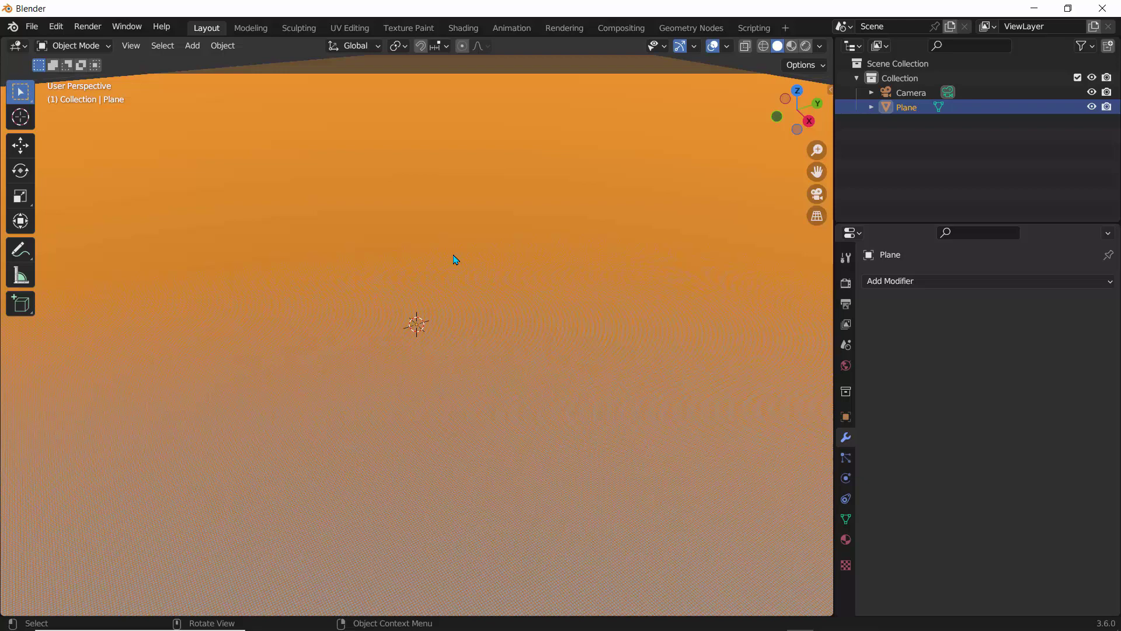
scroll(456, 259, down, 6)
scroll(456, 259, down, 4)
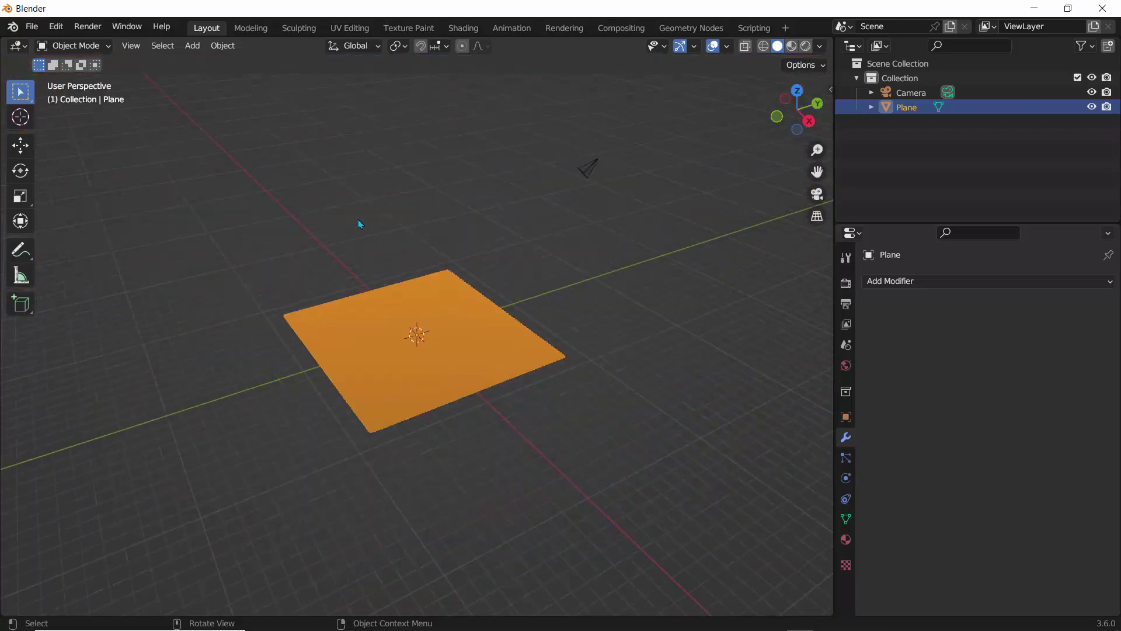
Show the scene in Rendered shading, turn off the wireframe overlay and view the displaced mud surface up close
middle_drag(356, 230, 614, 238)
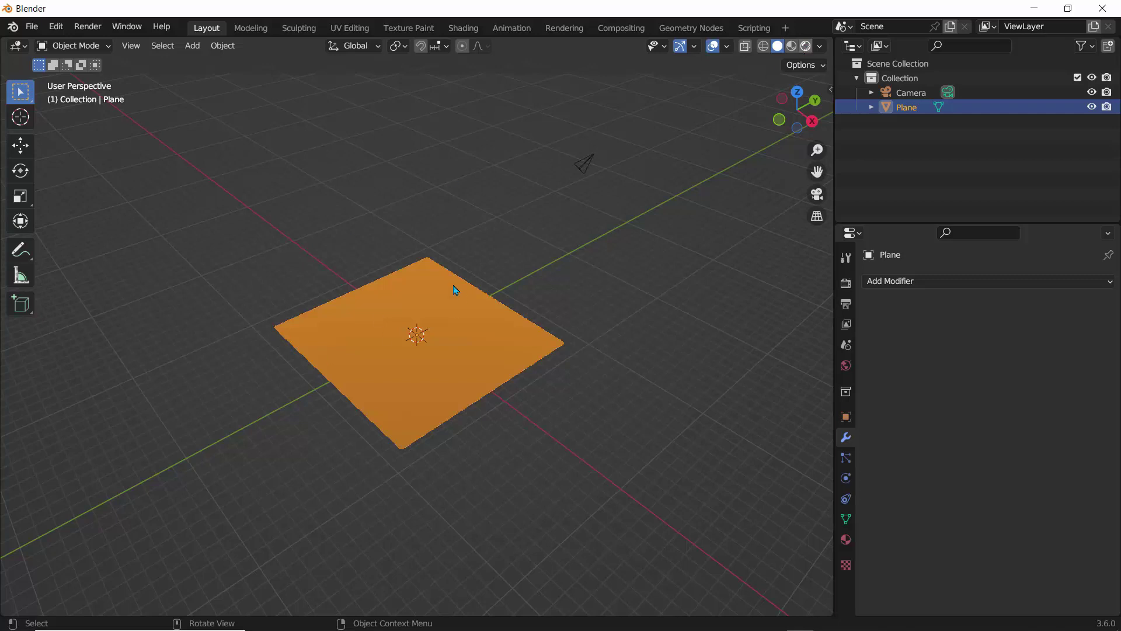
key(z)
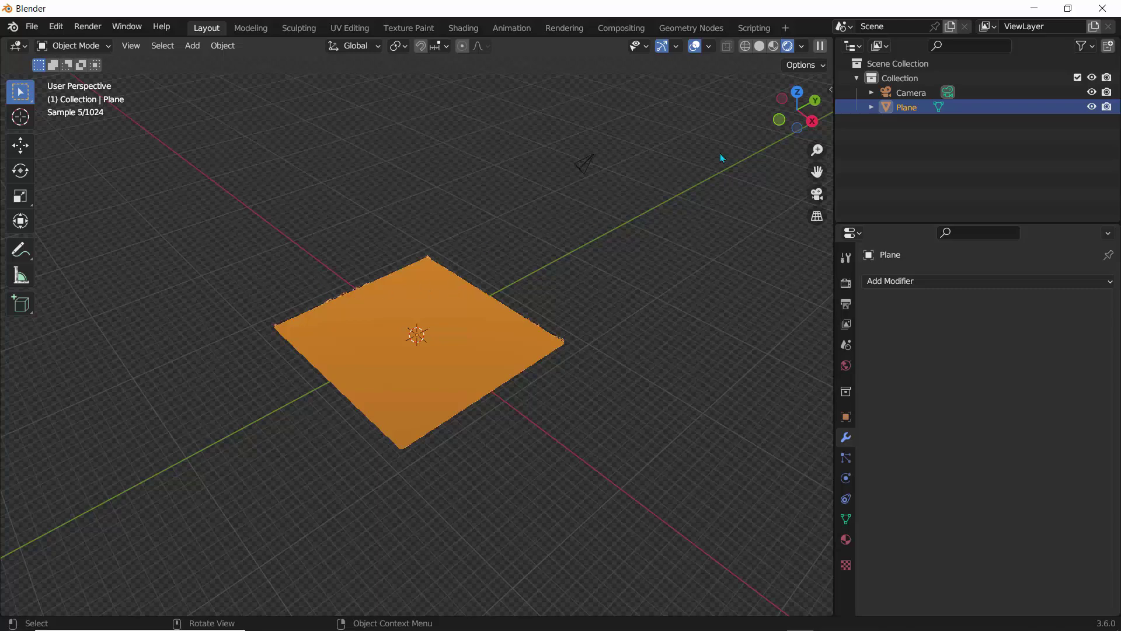
click(709, 47)
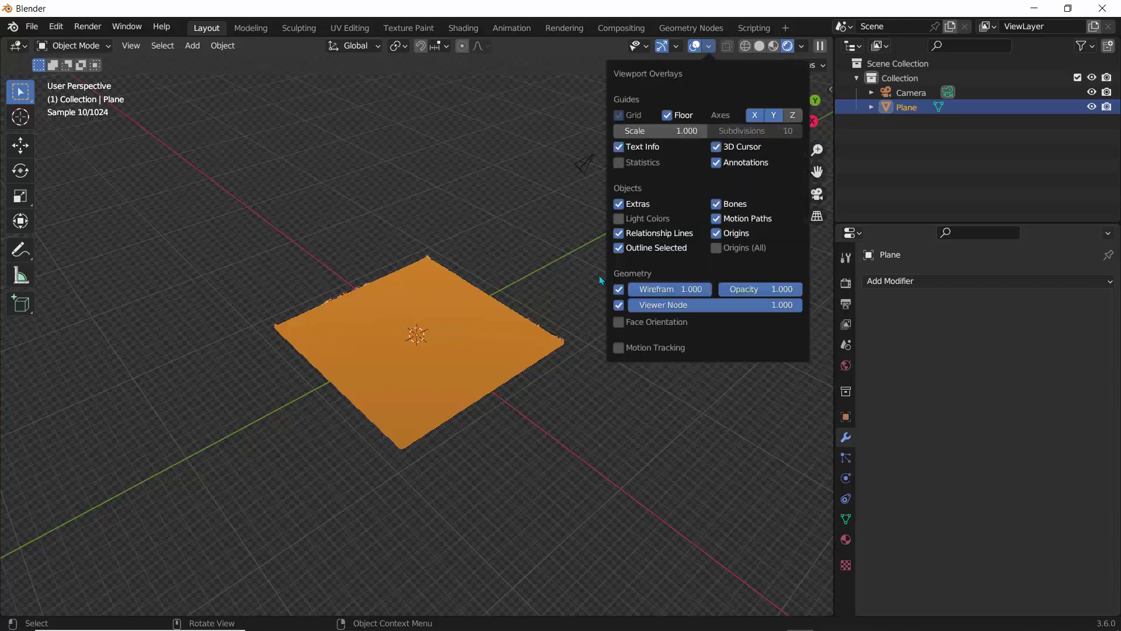
click(619, 290)
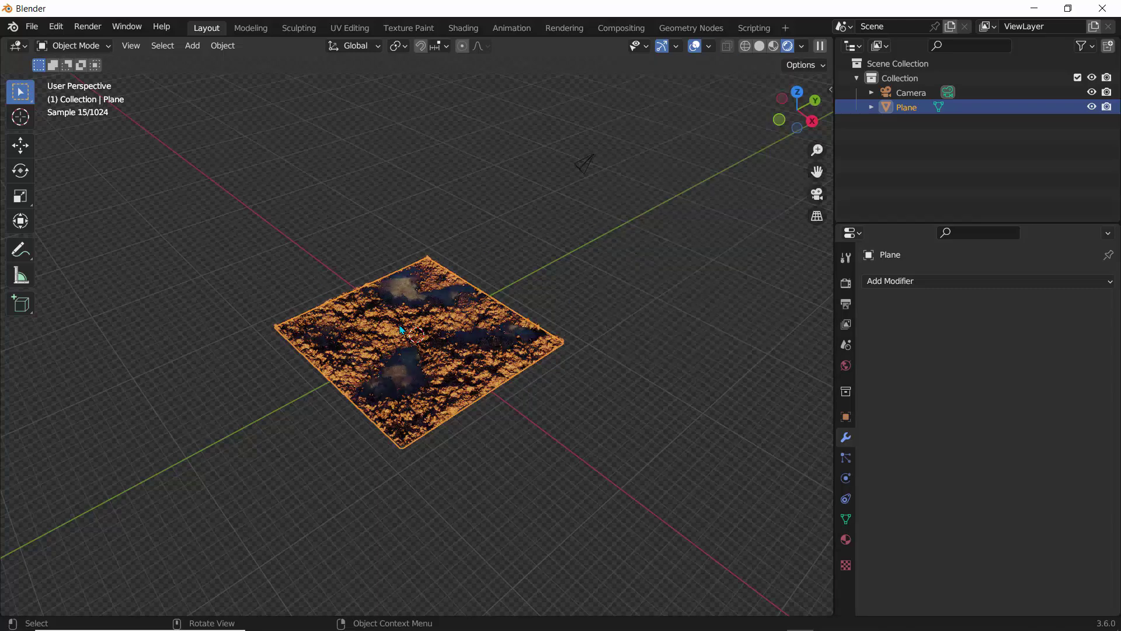
scroll(400, 330, up, 5)
middle_drag(403, 326, 409, 299)
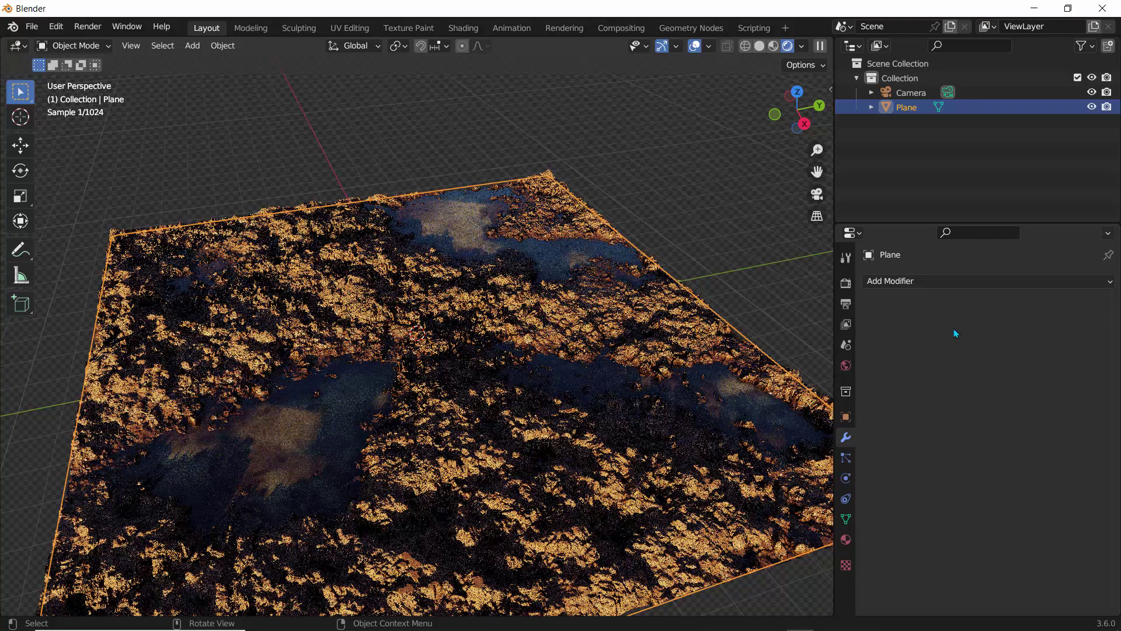
Set the Cycles render device to GPU Compute and view the rendered plane from directly in front of its edge
click(850, 282)
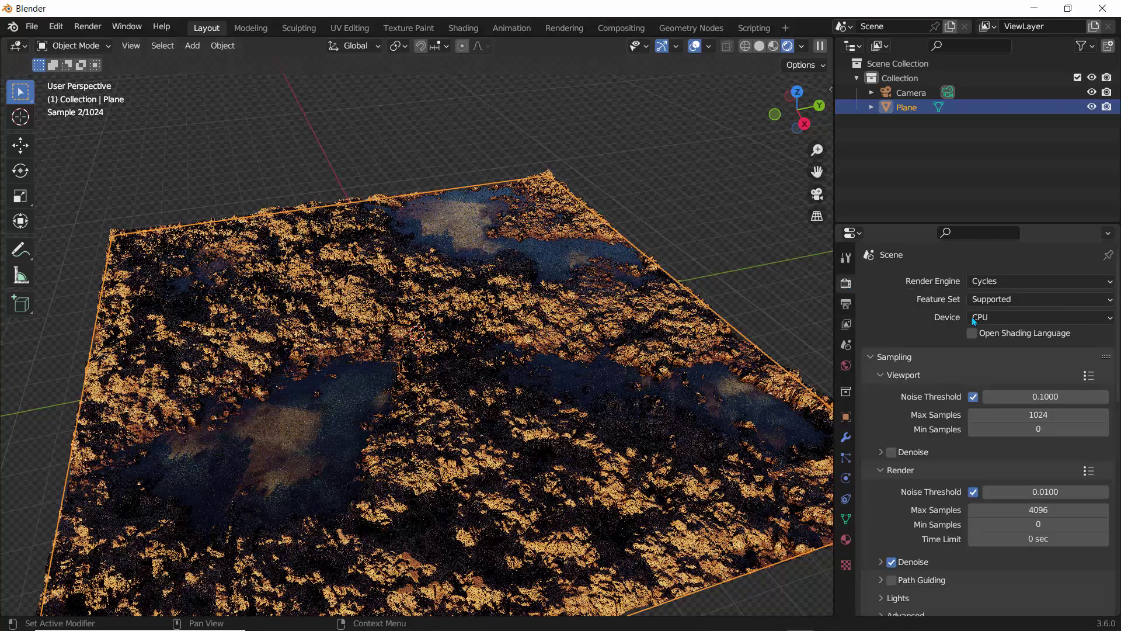
click(981, 318)
click(992, 350)
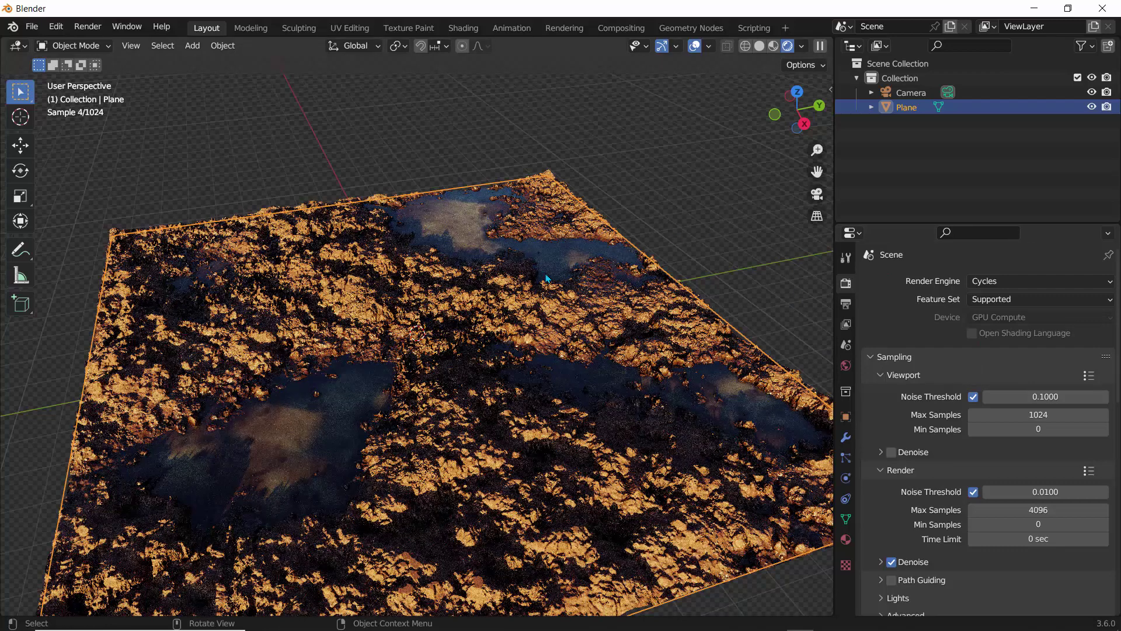
middle_drag(459, 319, 457, 321)
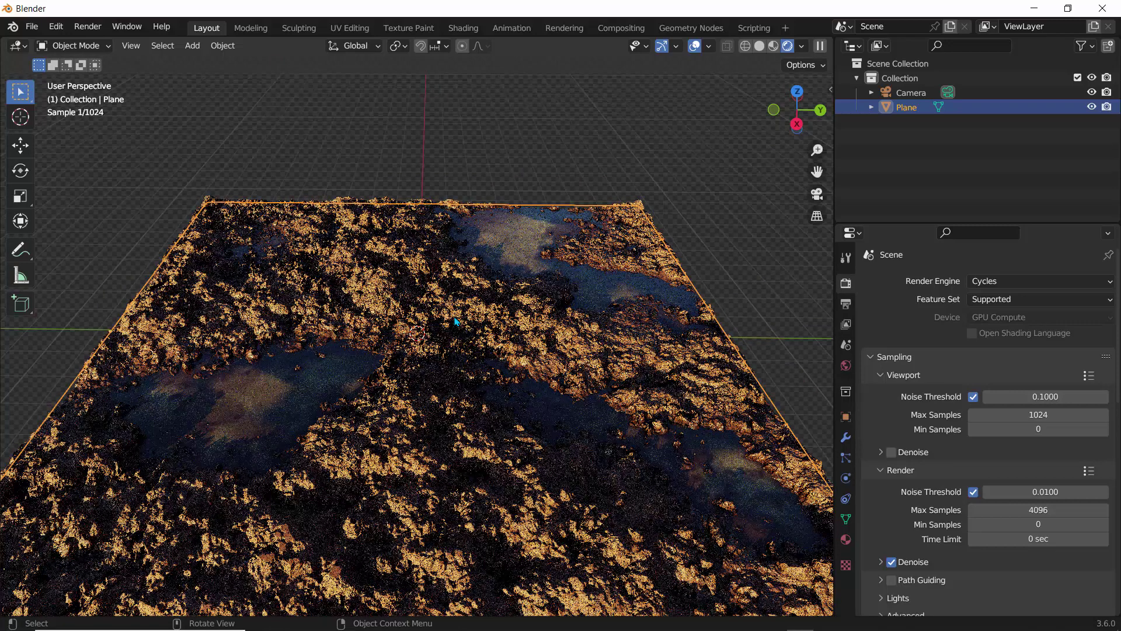
Switch to the image viewer and look through the Substance 3D Designer screenshots from 1.PNG to 5.PNG
mouse_move(487, 627)
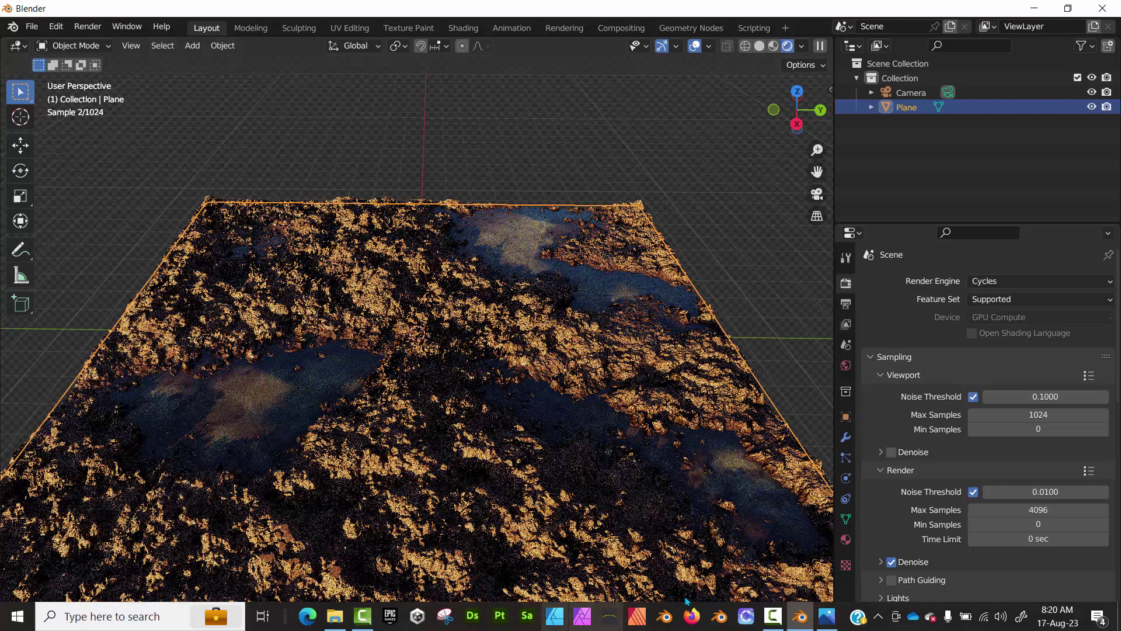
click(826, 618)
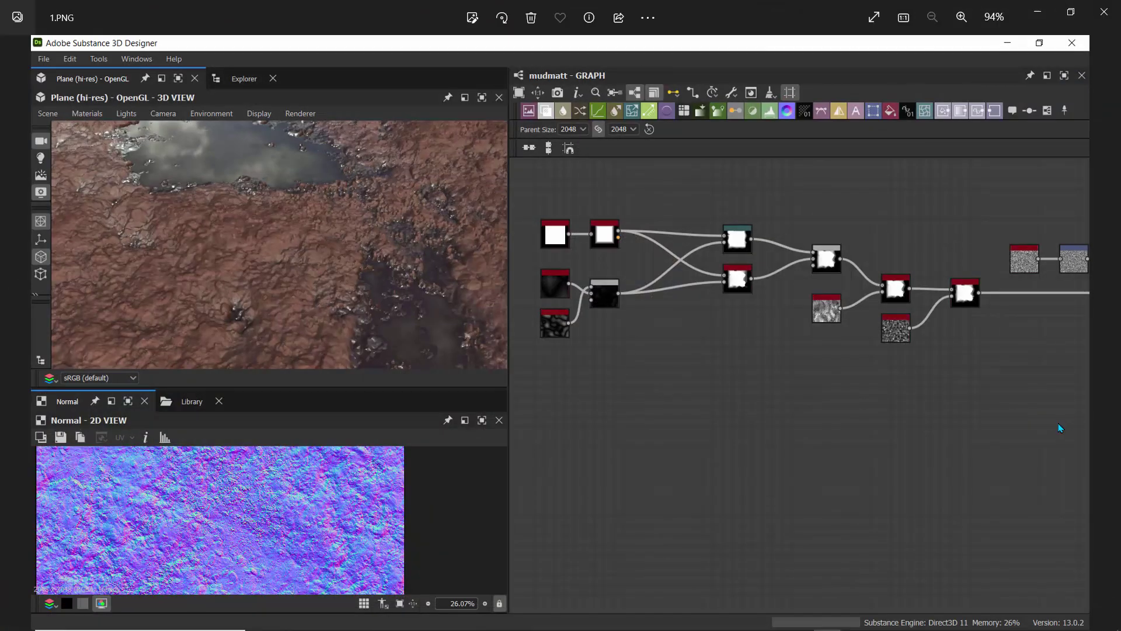
click(1108, 333)
click(1107, 333)
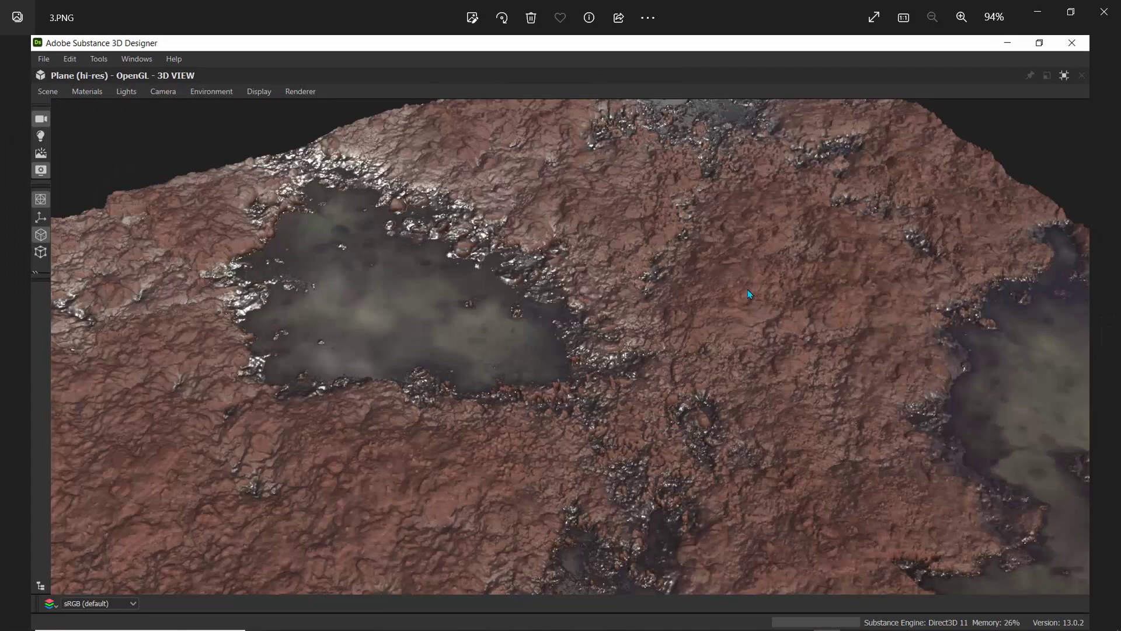
click(1107, 334)
click(1108, 333)
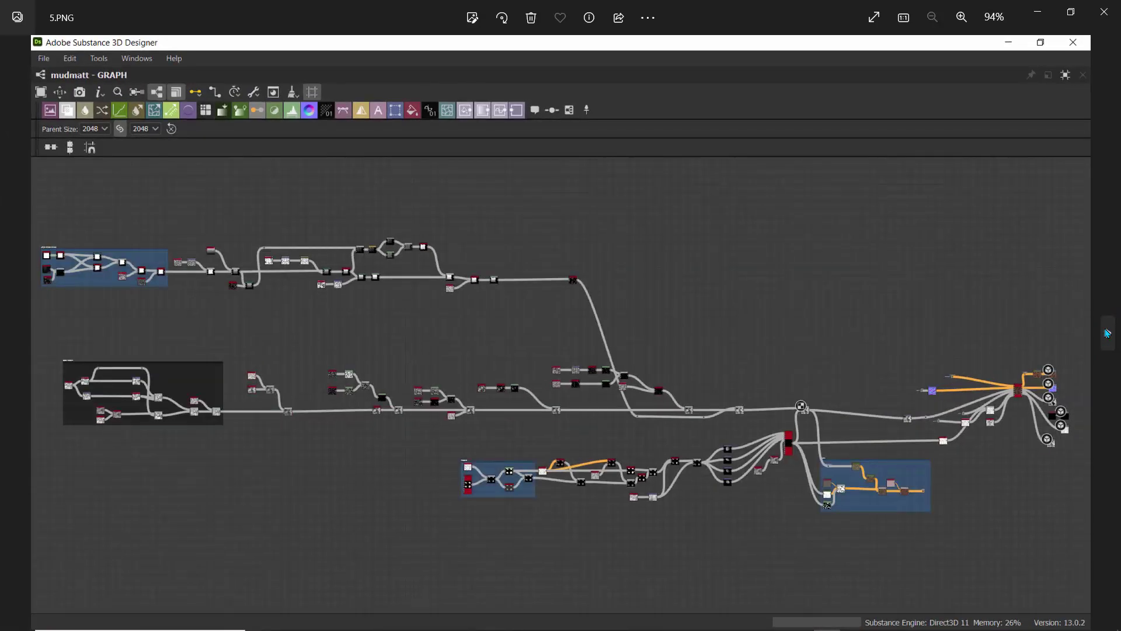
Browse past the Designer screenshots and examine the plane and its puddles in blender render.PNG at closer range
click(1107, 333)
click(1107, 333)
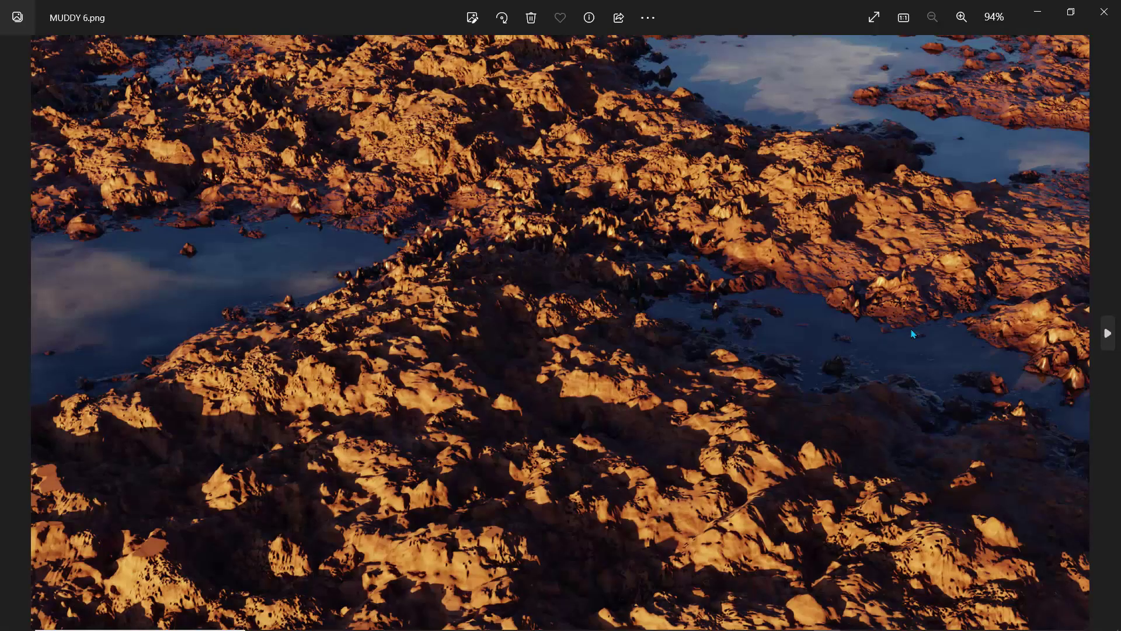
click(13, 327)
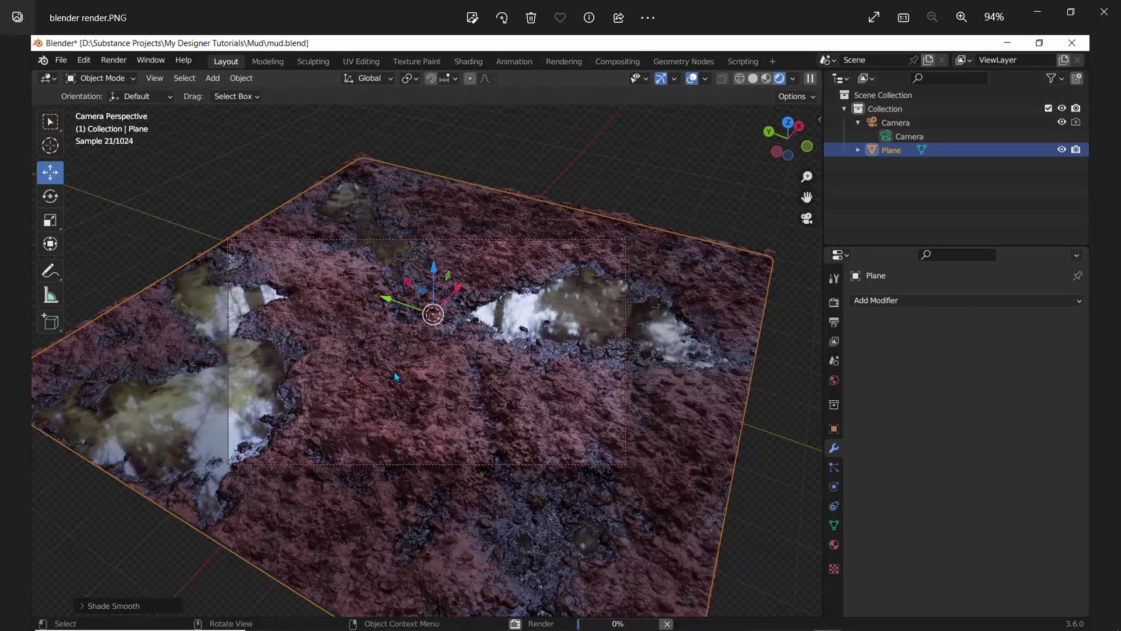
scroll(395, 376, up, 3)
scroll(436, 376, down, 1)
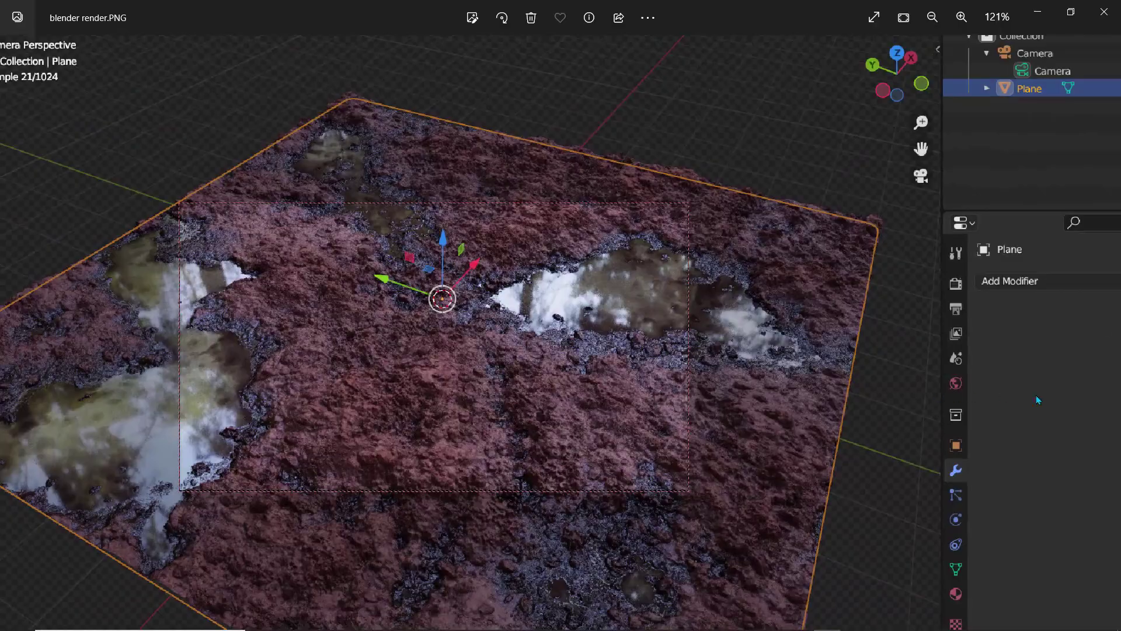
Look through the finished mud renders from MUDDY 6.png to muddy5.png
click(1107, 334)
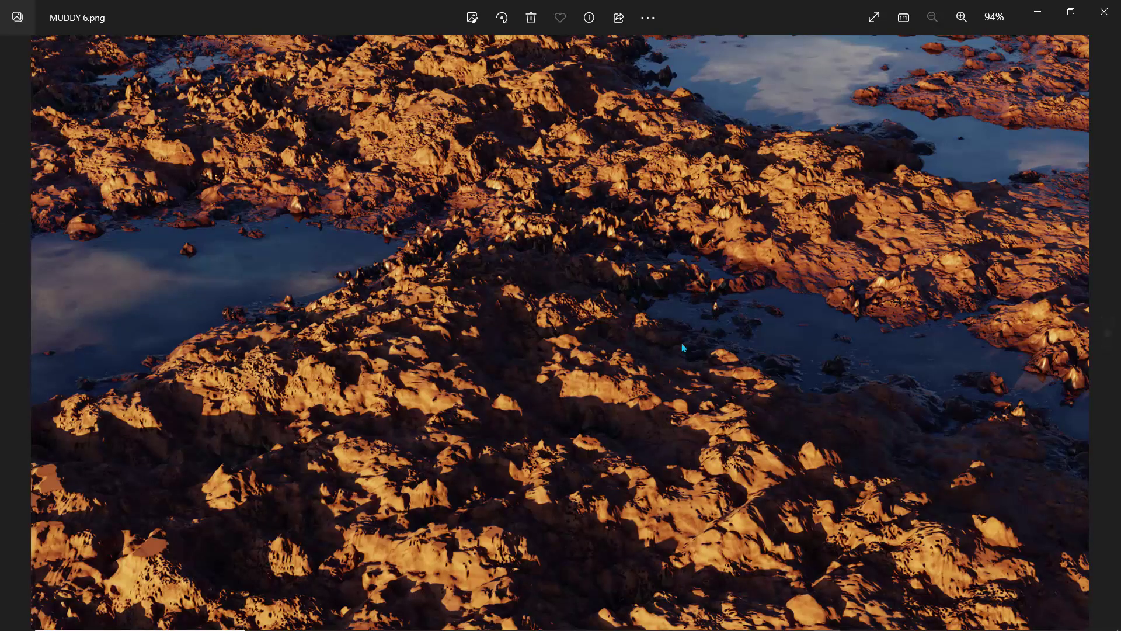
click(1108, 334)
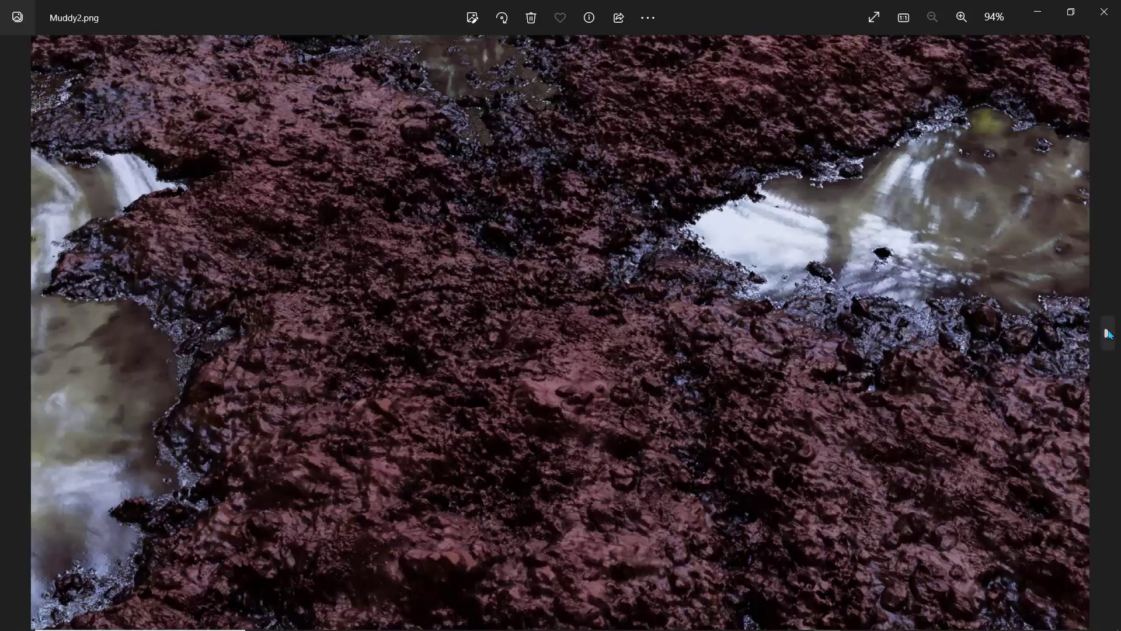
click(1107, 334)
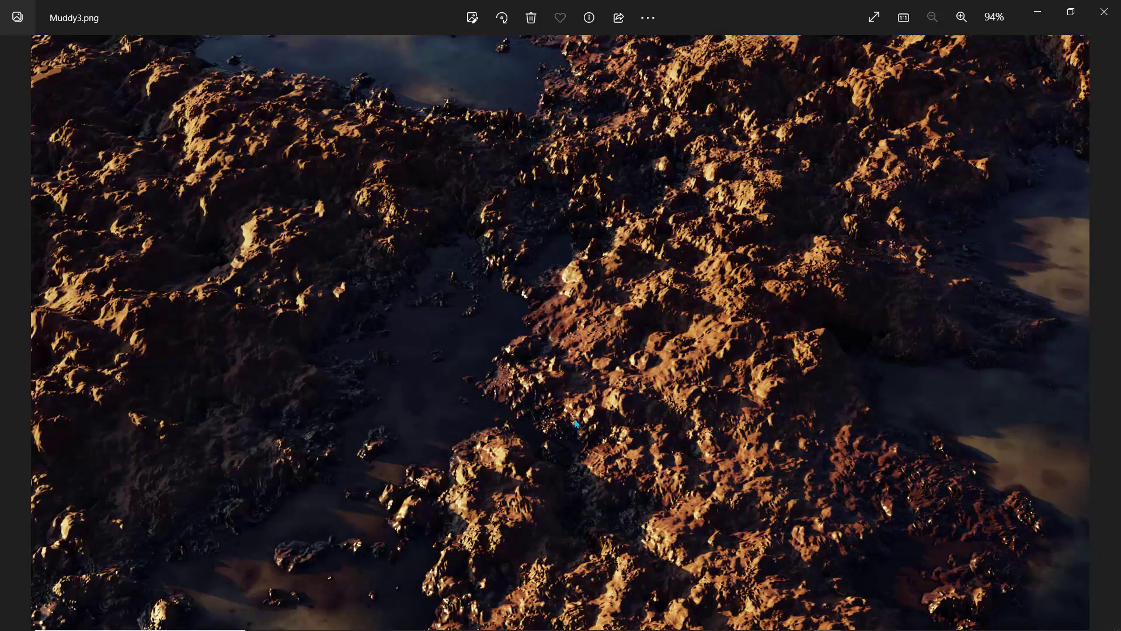
click(1108, 334)
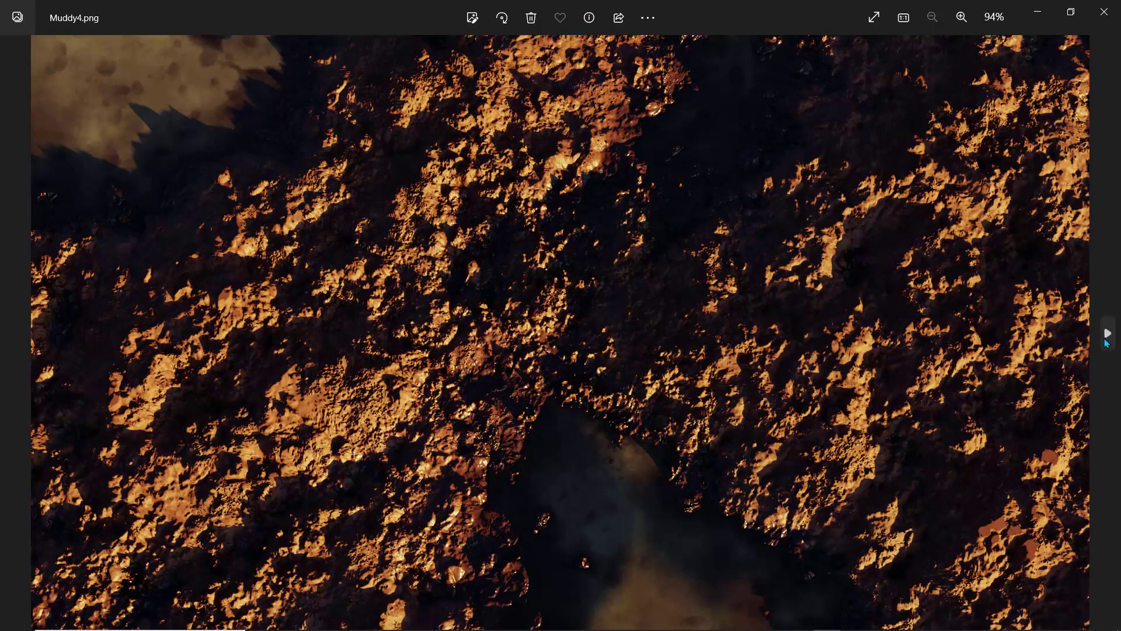
click(1108, 334)
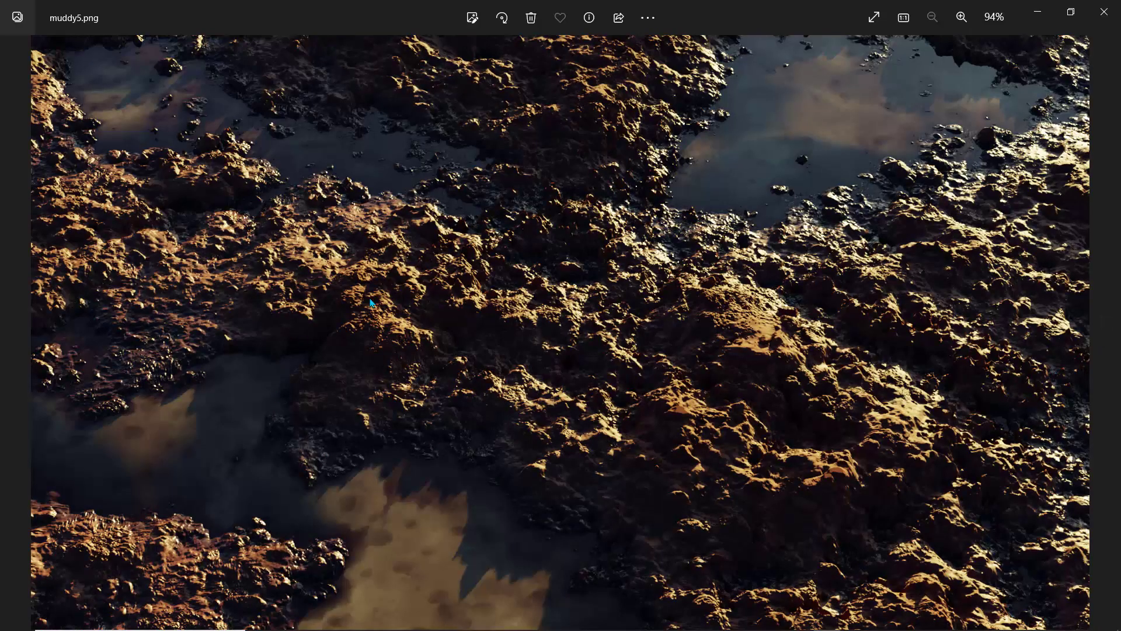